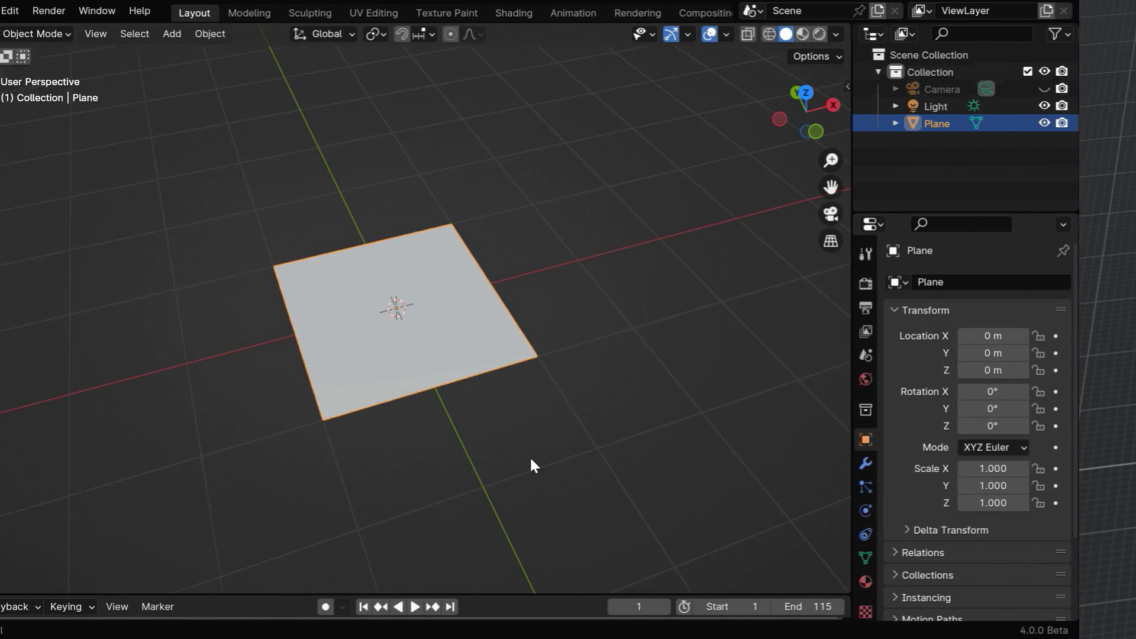
Set the plane's X scale to 0.8 and its X location to 0.8 m.
scroll(519, 426, up, 3)
middle_drag(511, 417, 553, 462)
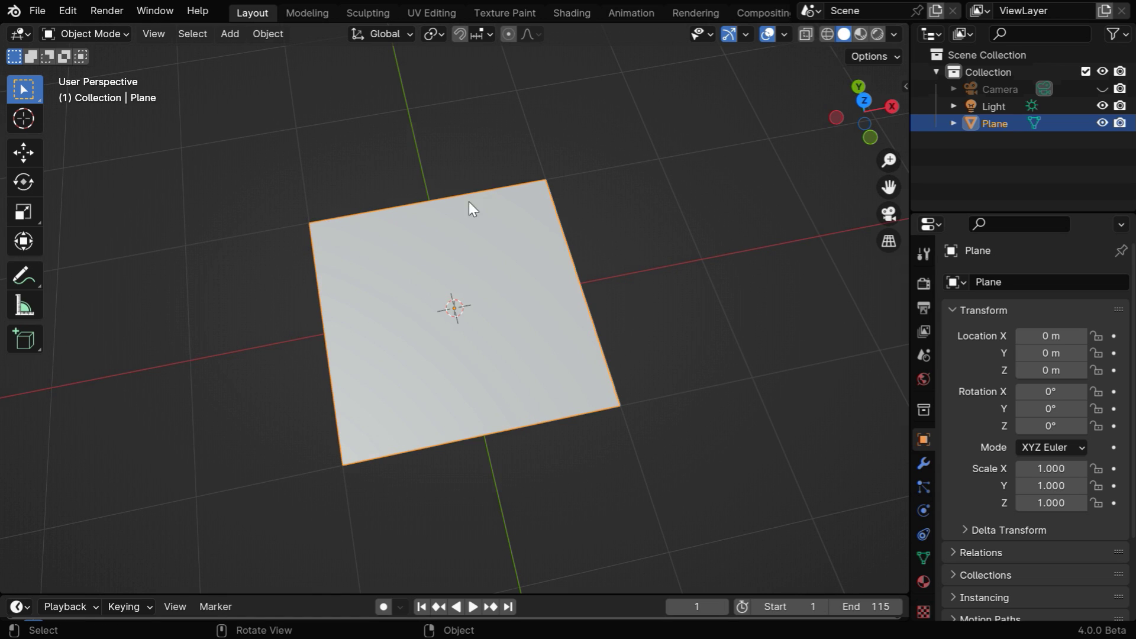
click(1051, 468)
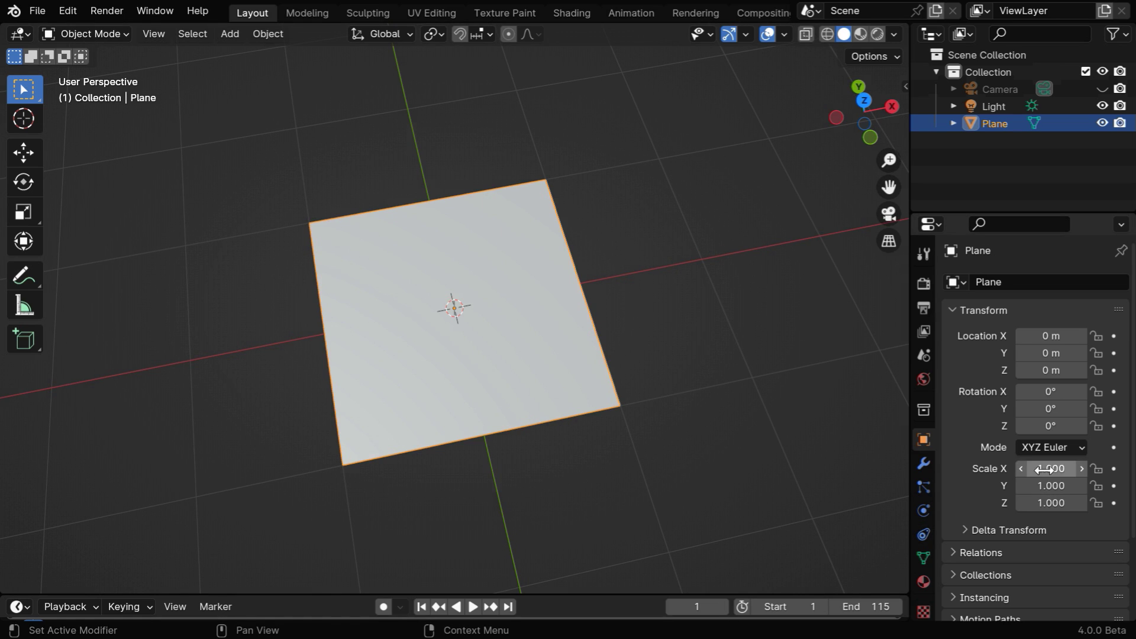
key(BackSpace)
text(0.8)
key(Return)
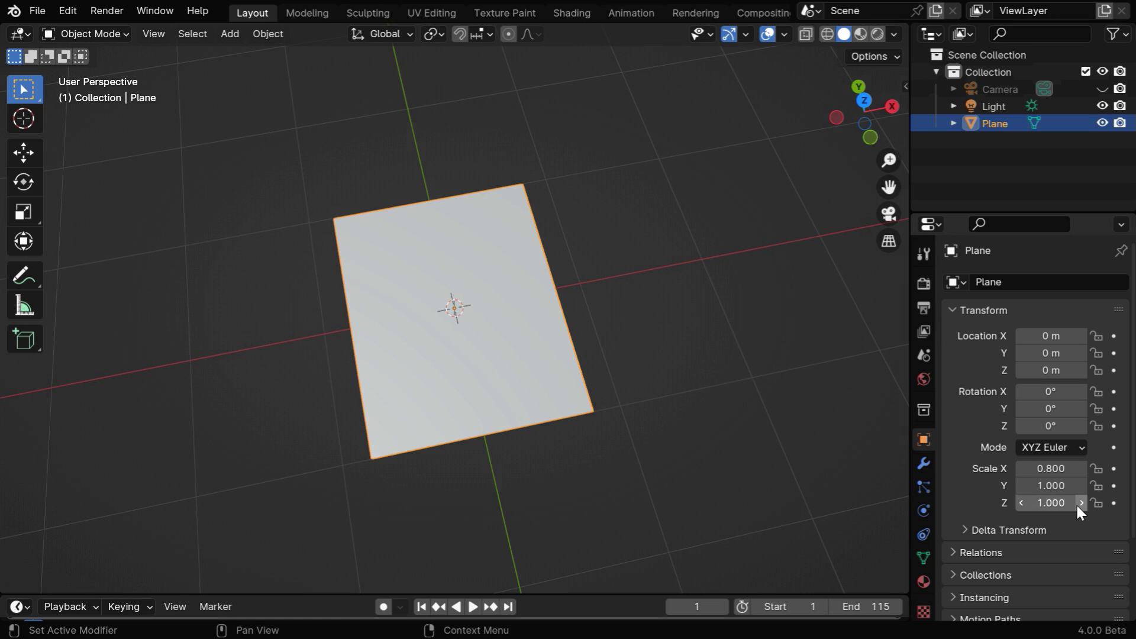
click(1043, 341)
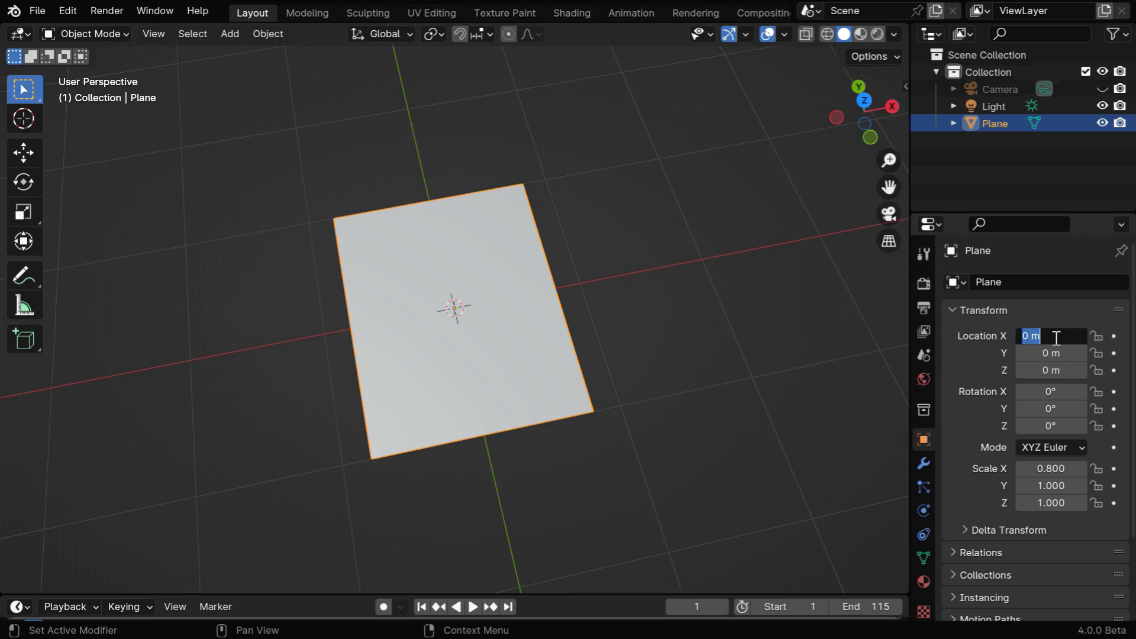
key(BackSpace)
text(.8)
key(Return)
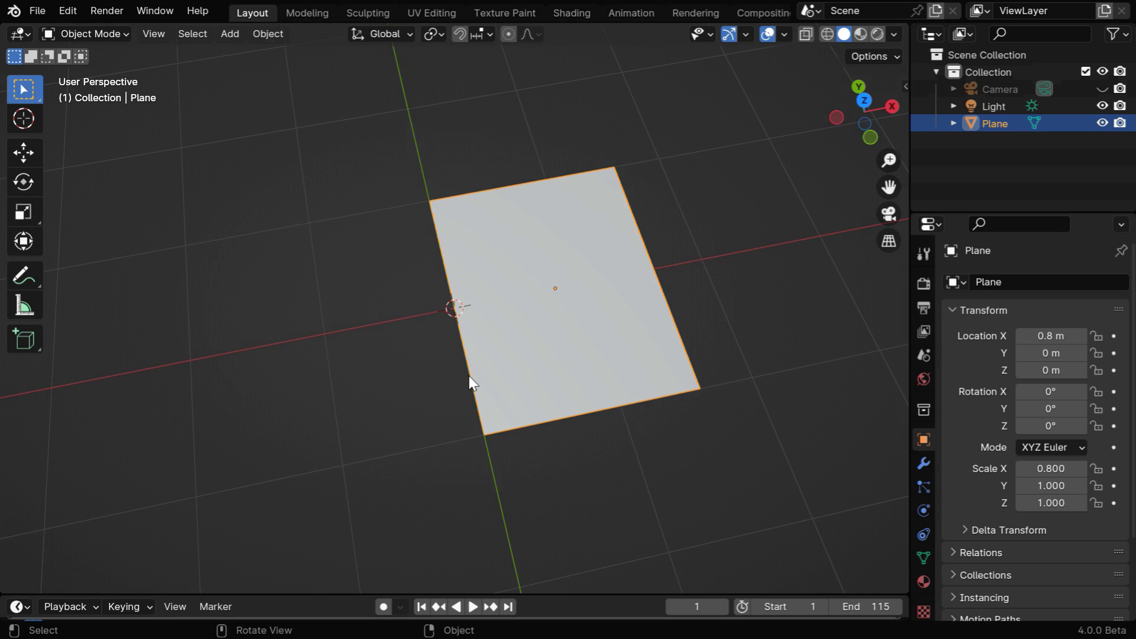
Frame the plane and move its origin to the 3D cursor on its left edge.
key(KP_Decimal)
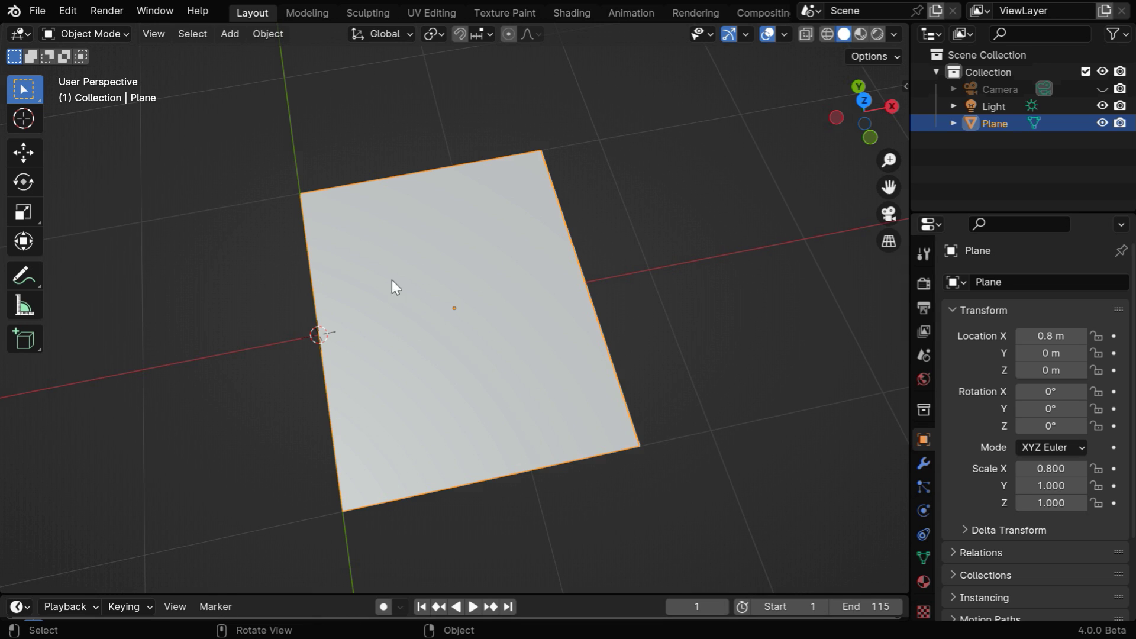
click(265, 34)
mouse_move(285, 74)
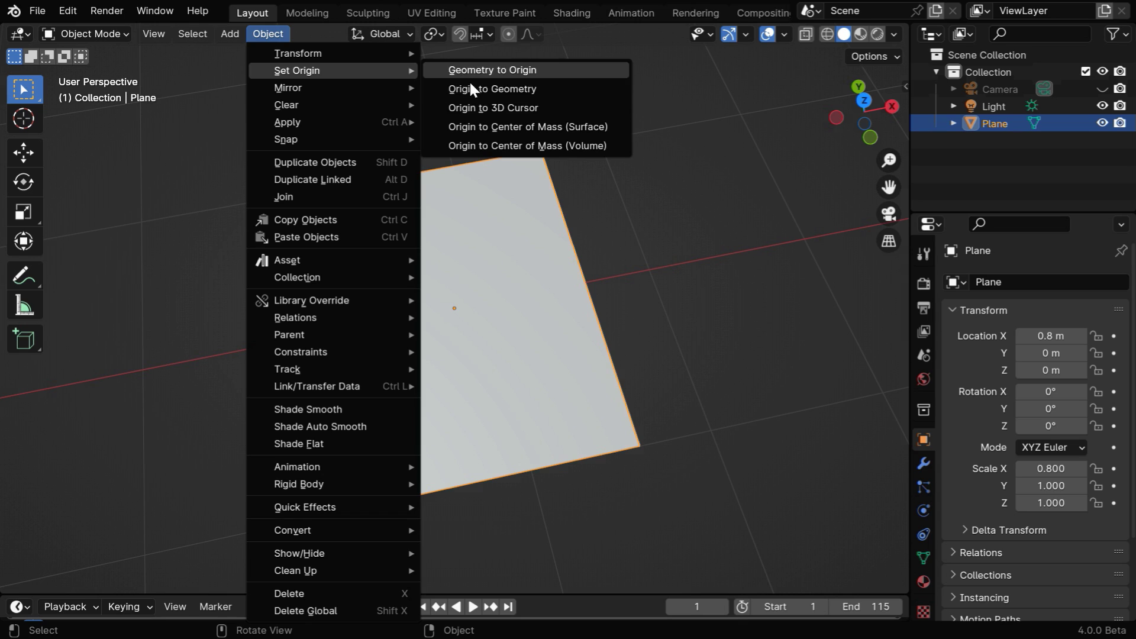
click(487, 110)
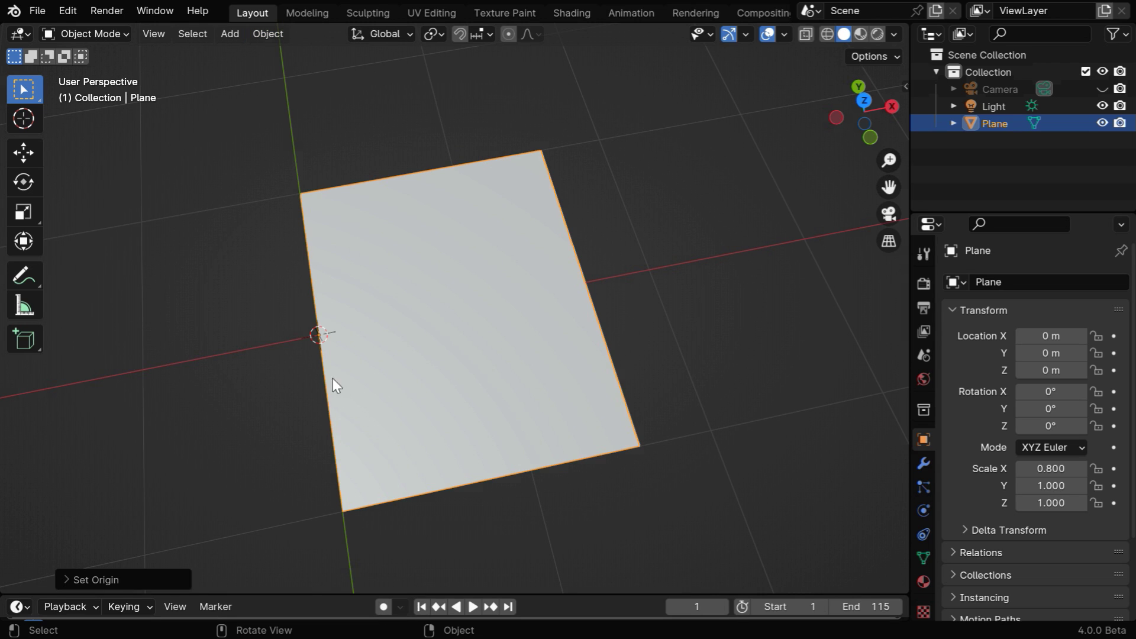
Turn off the 3D Cursor overlay in the viewport.
click(784, 35)
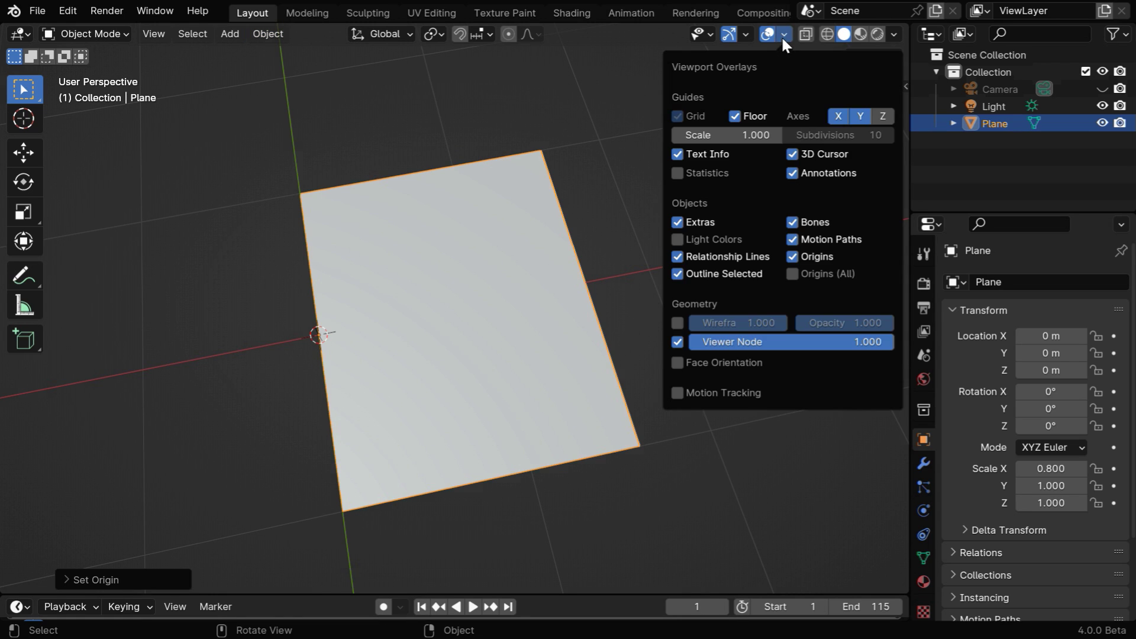
click(806, 154)
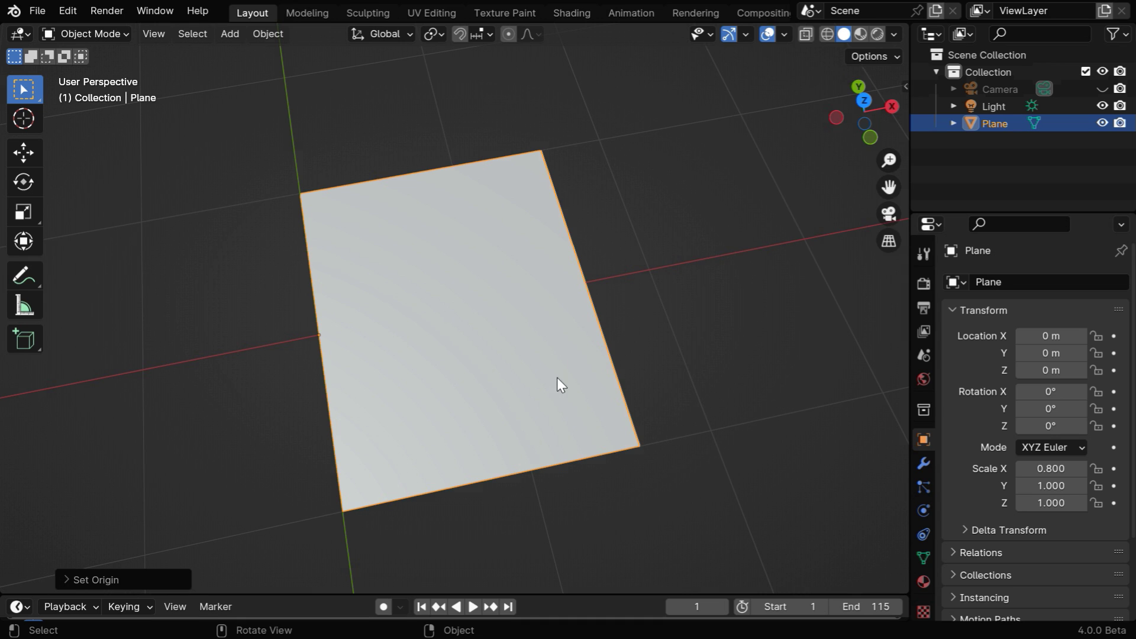
scroll(559, 386, down, 2)
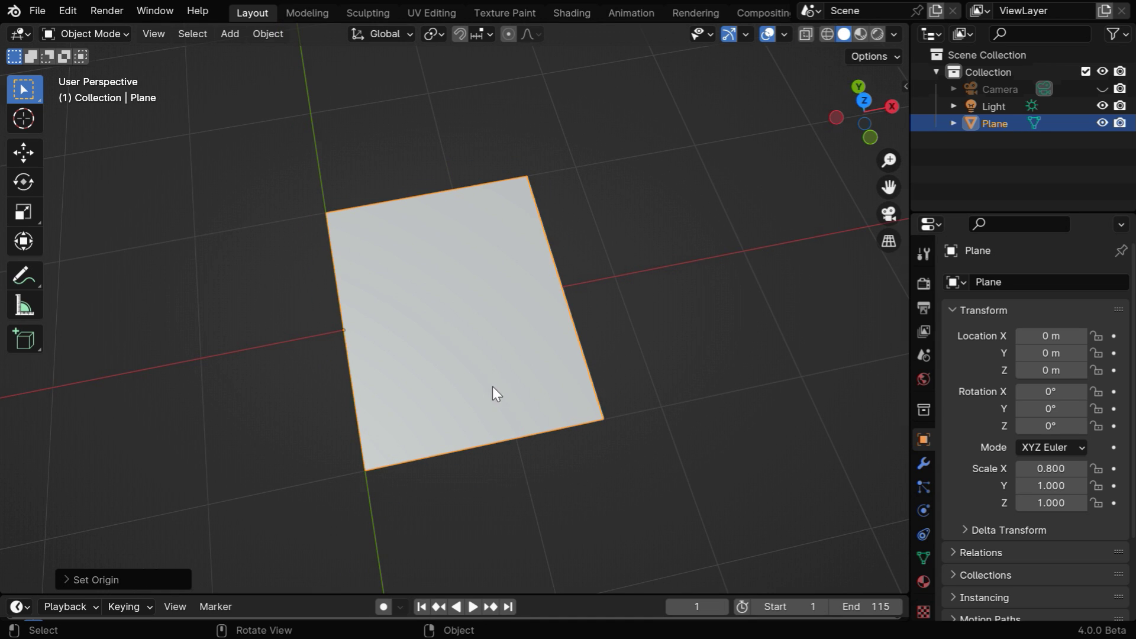
In Edit Mode, subdivide the plane with 32 cuts, then return to Object Mode.
click(115, 31)
click(118, 72)
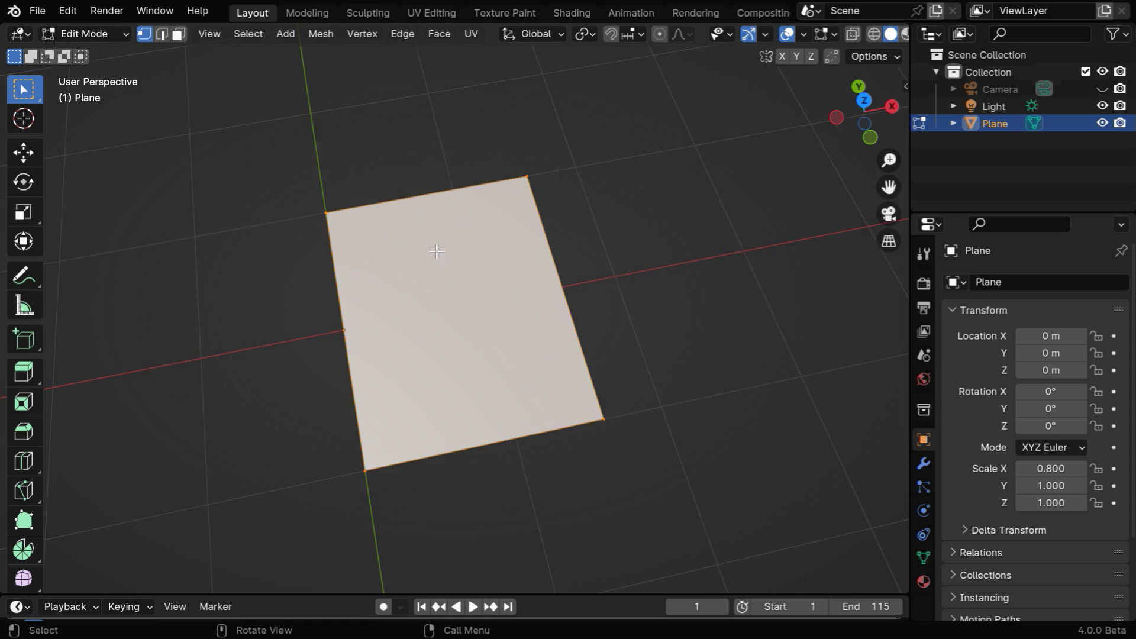
right_click(395, 317)
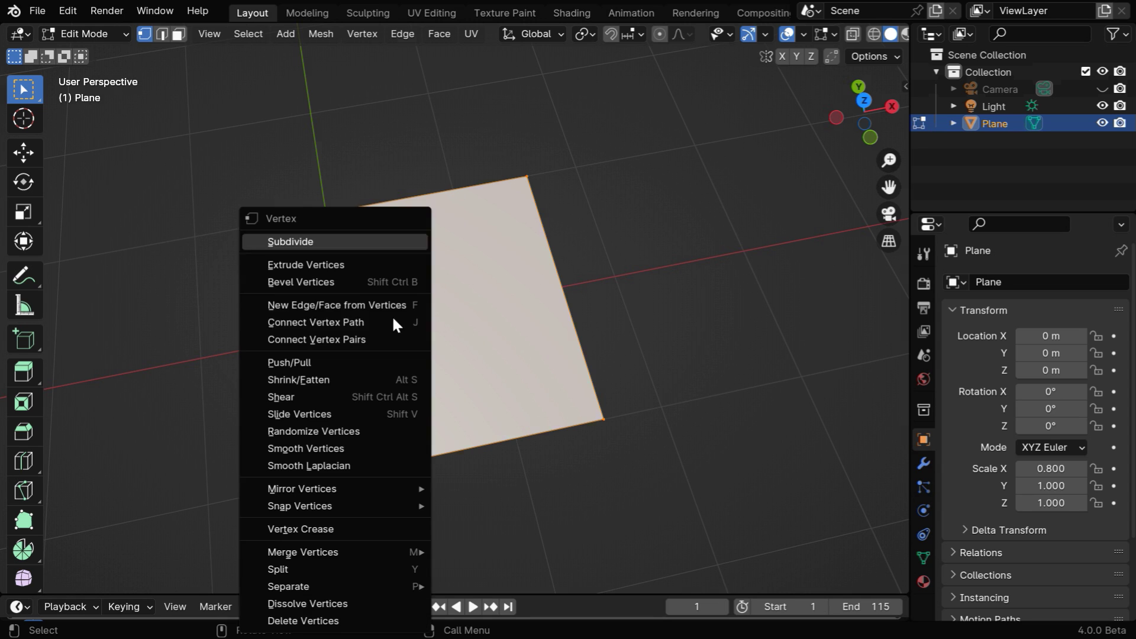
click(314, 239)
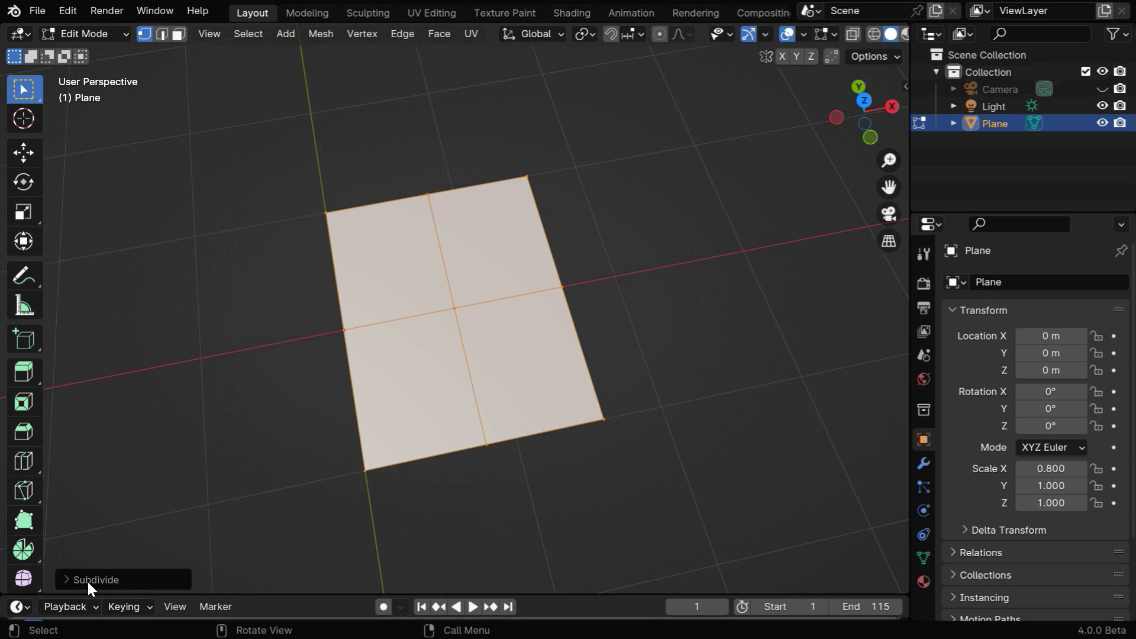
click(62, 577)
click(273, 461)
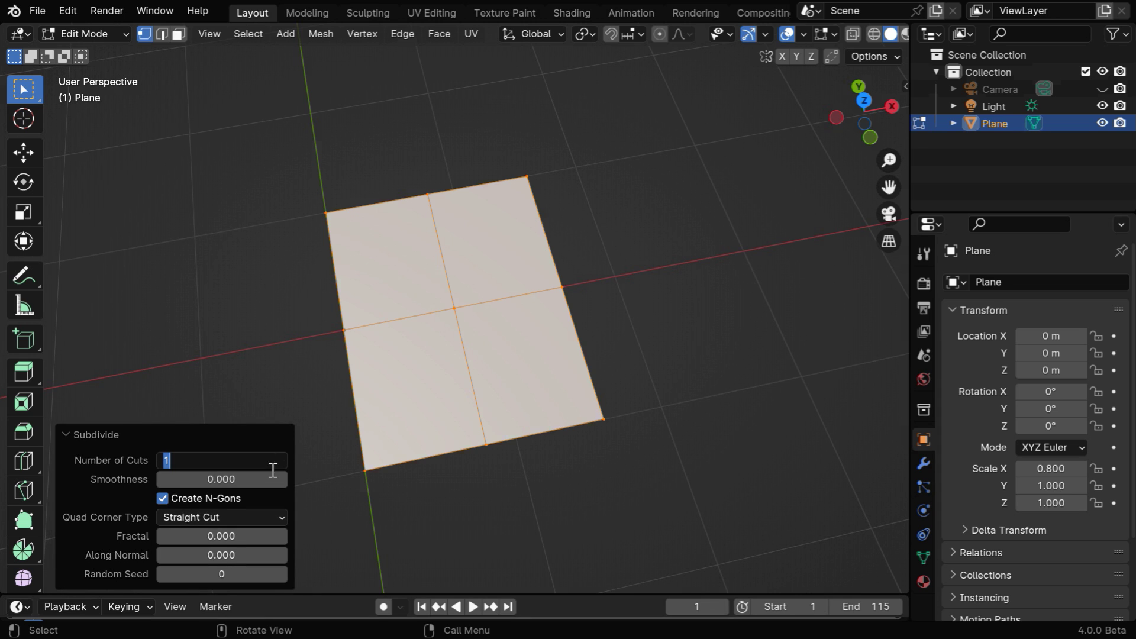
key(Return)
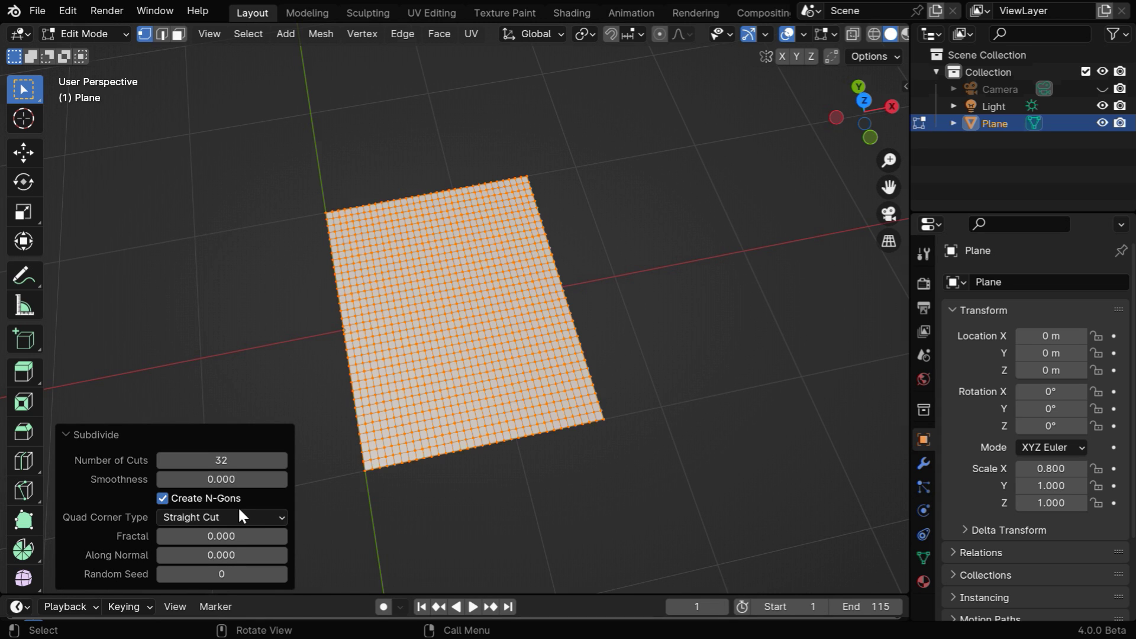
click(65, 434)
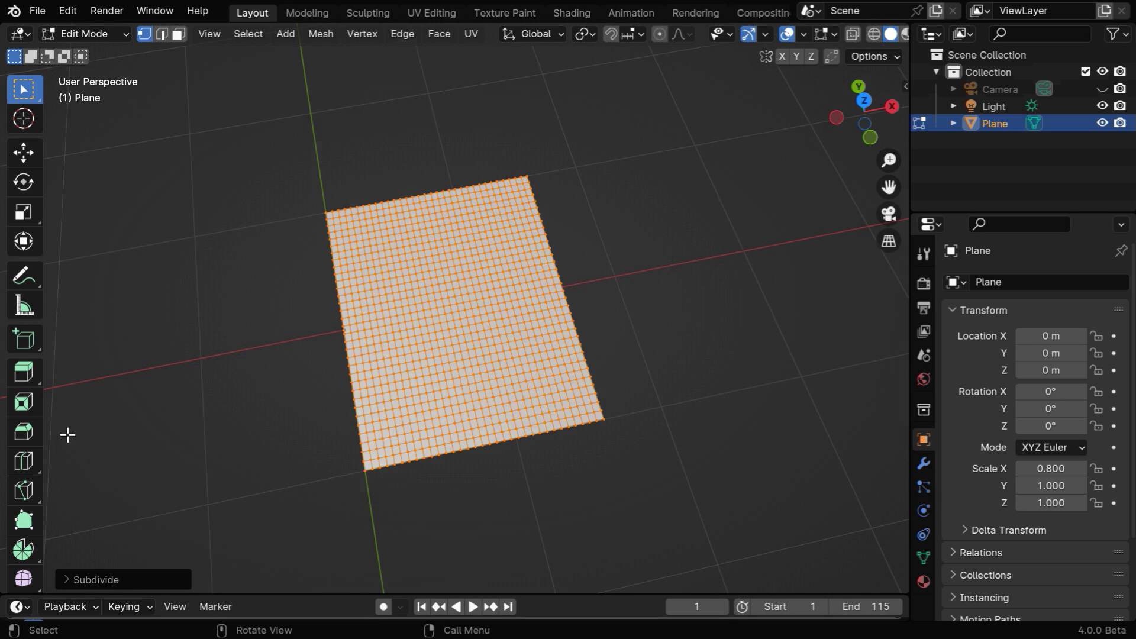
click(115, 40)
click(118, 55)
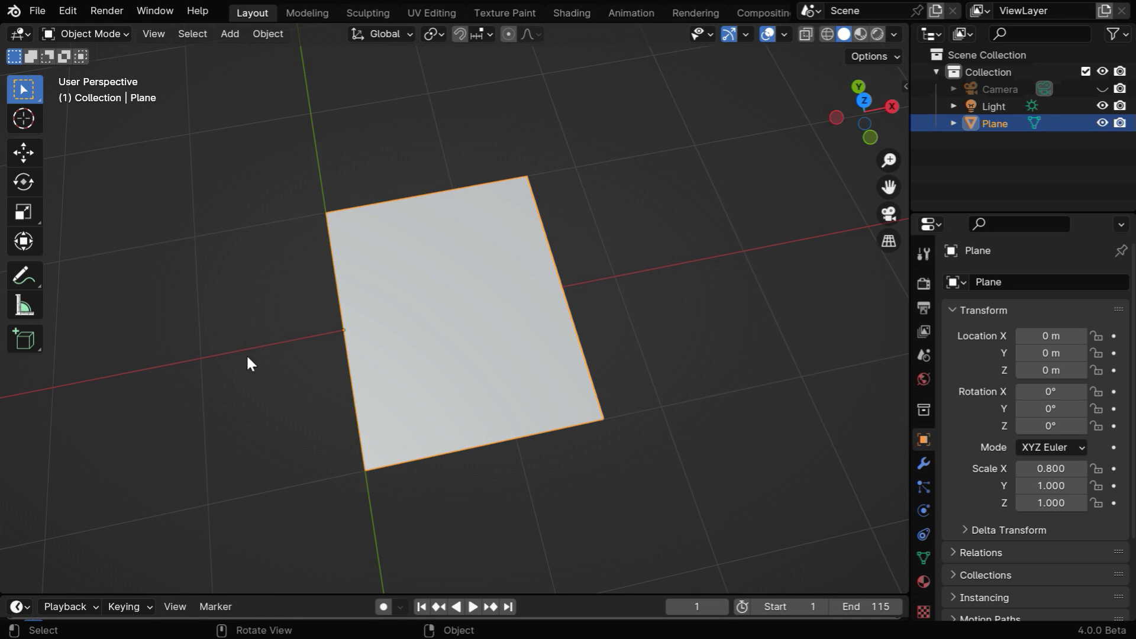
Add a Sphere empty to the scene.
middle_drag(482, 454, 435, 404)
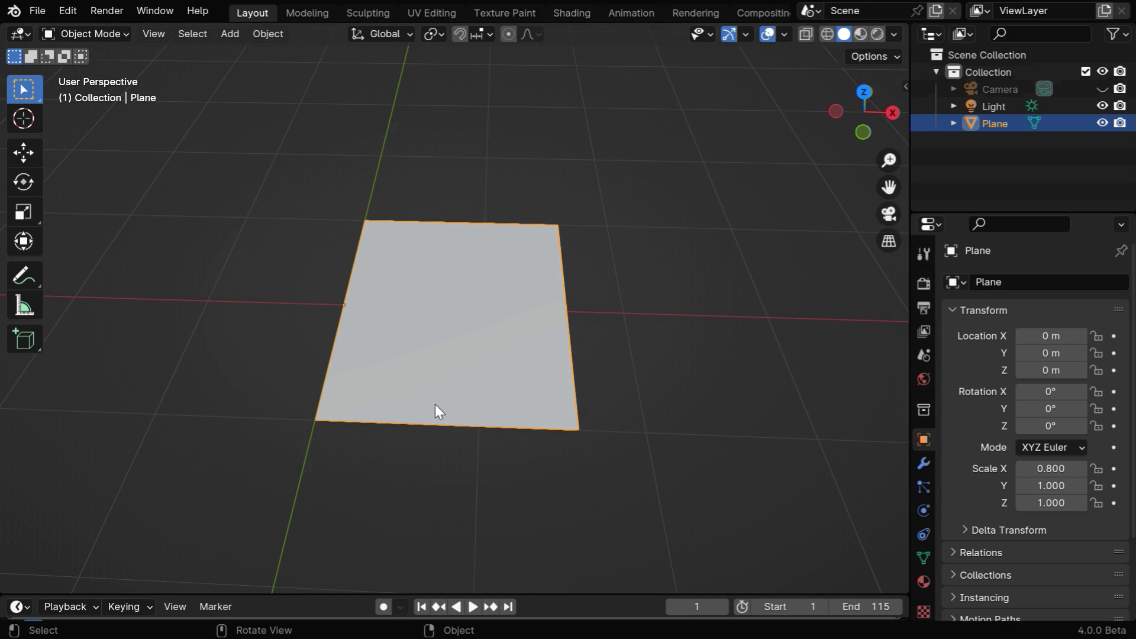
click(231, 34)
mouse_move(280, 225)
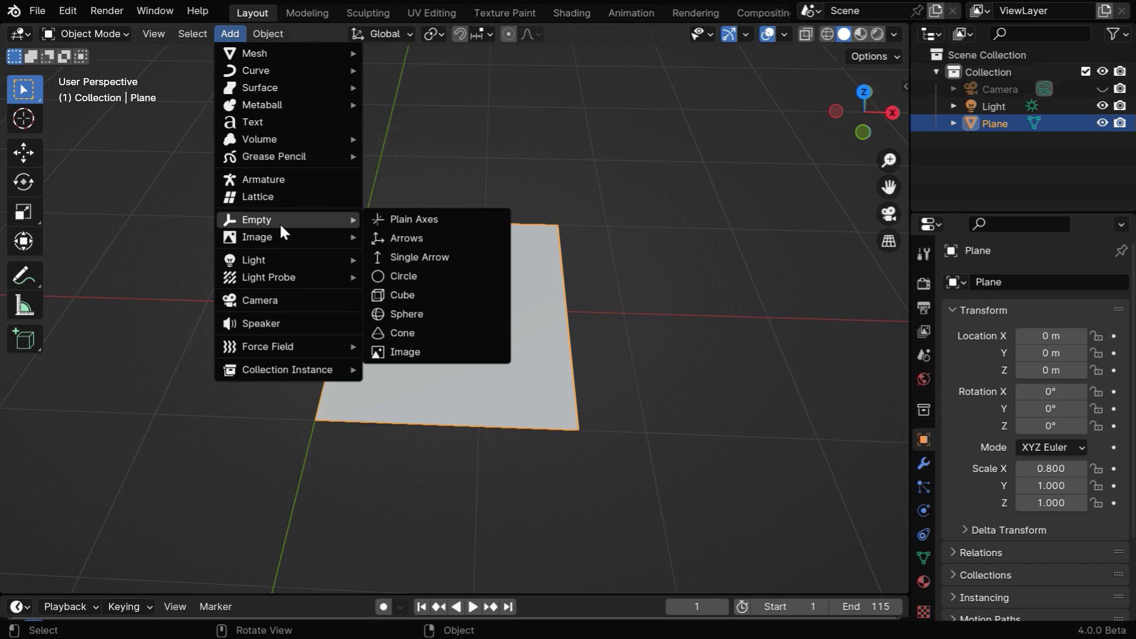
click(406, 314)
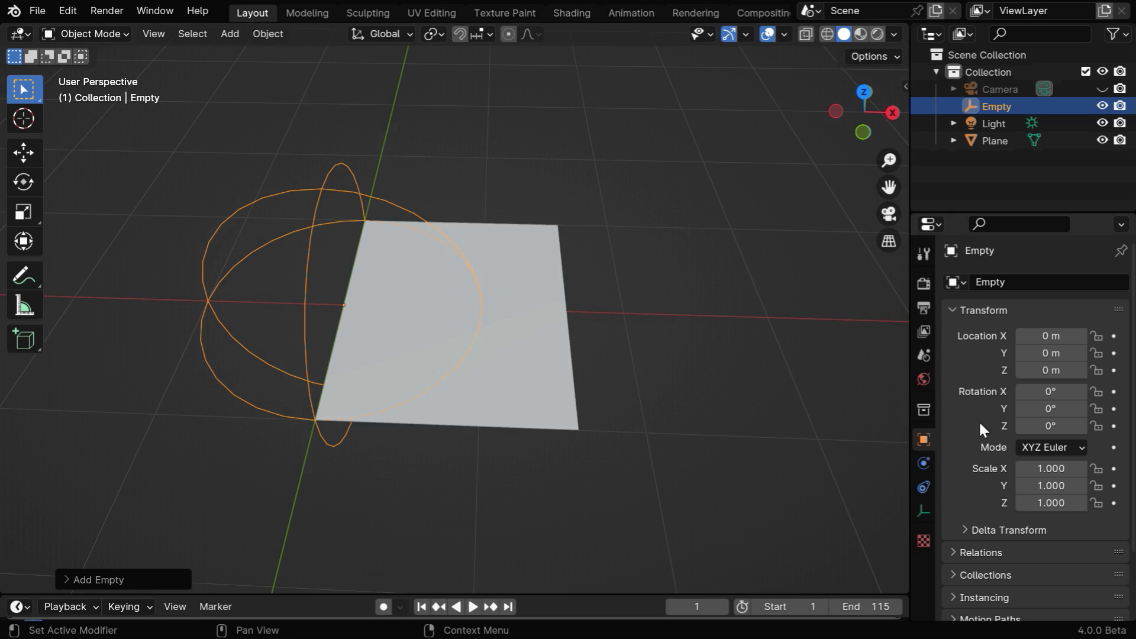
Rotate the sphere empty 90° on X, scale it to 0.25 on all axes, then deselect.
click(1078, 392)
text(9)
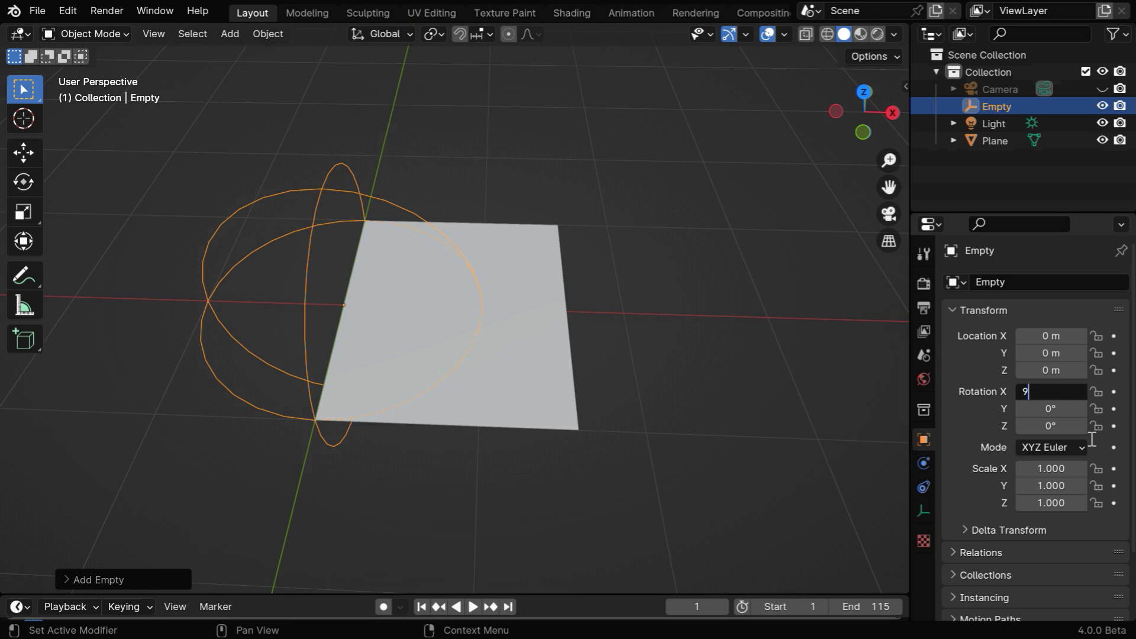
text(0)
key(Return)
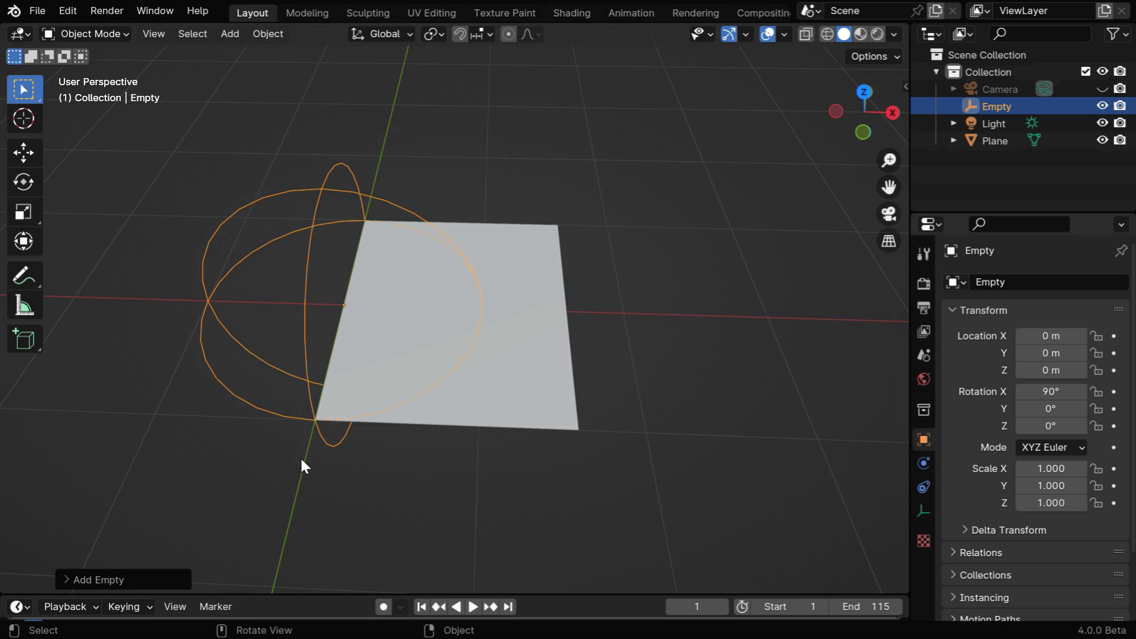
drag(1051, 469, 1050, 502)
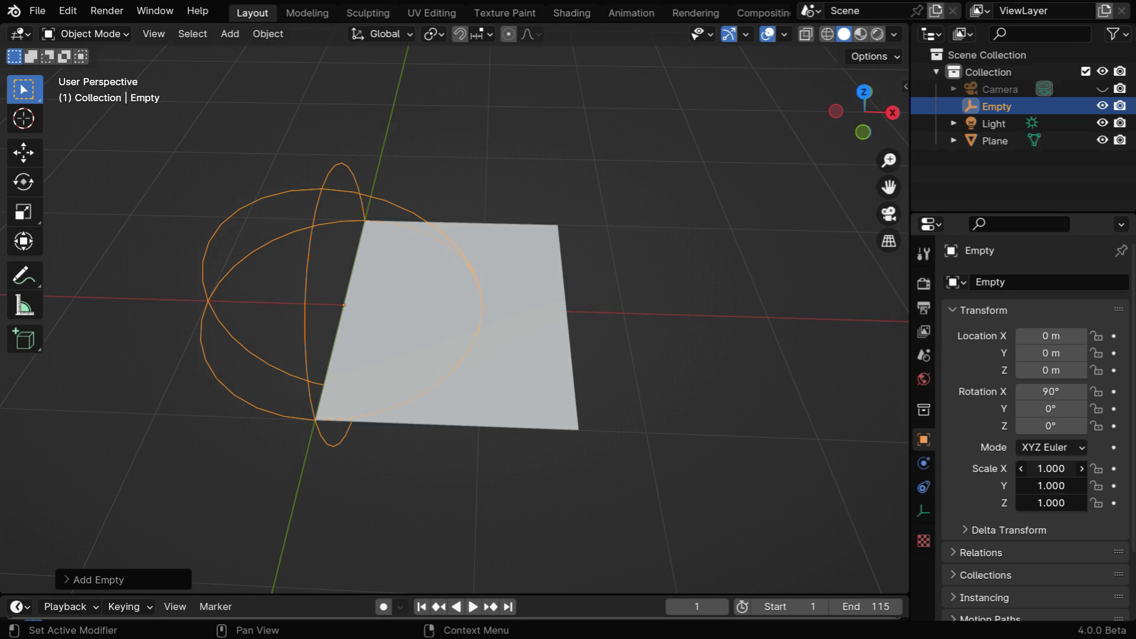
text(.25)
key(Return)
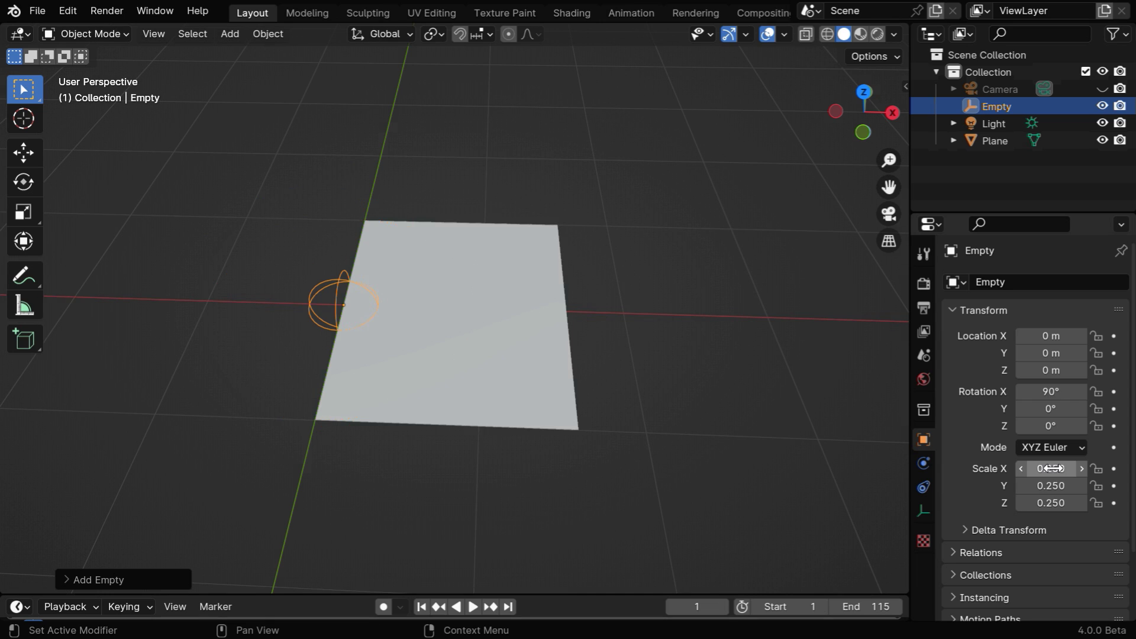
click(668, 415)
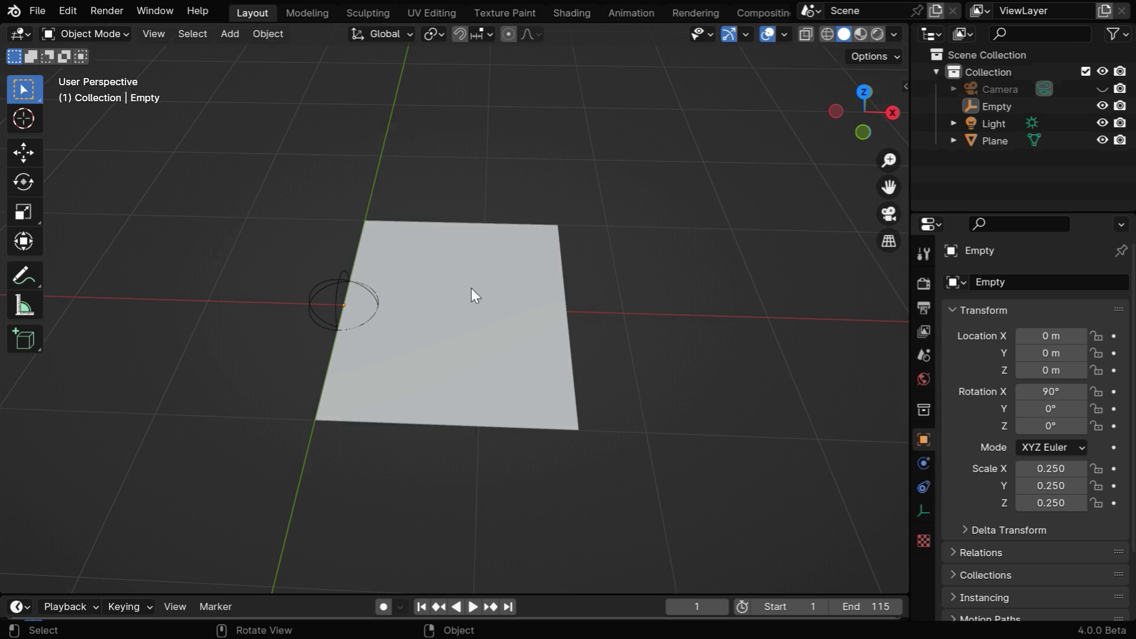
Add a Cube empty and scale it to 0.25 on all axes.
click(229, 34)
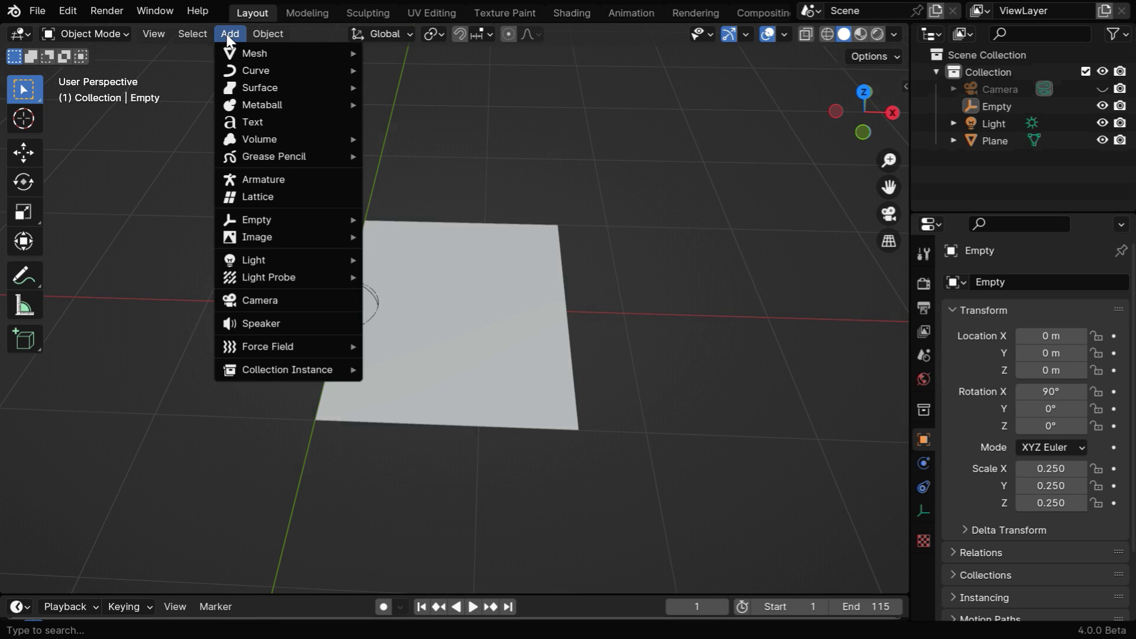
mouse_move(271, 220)
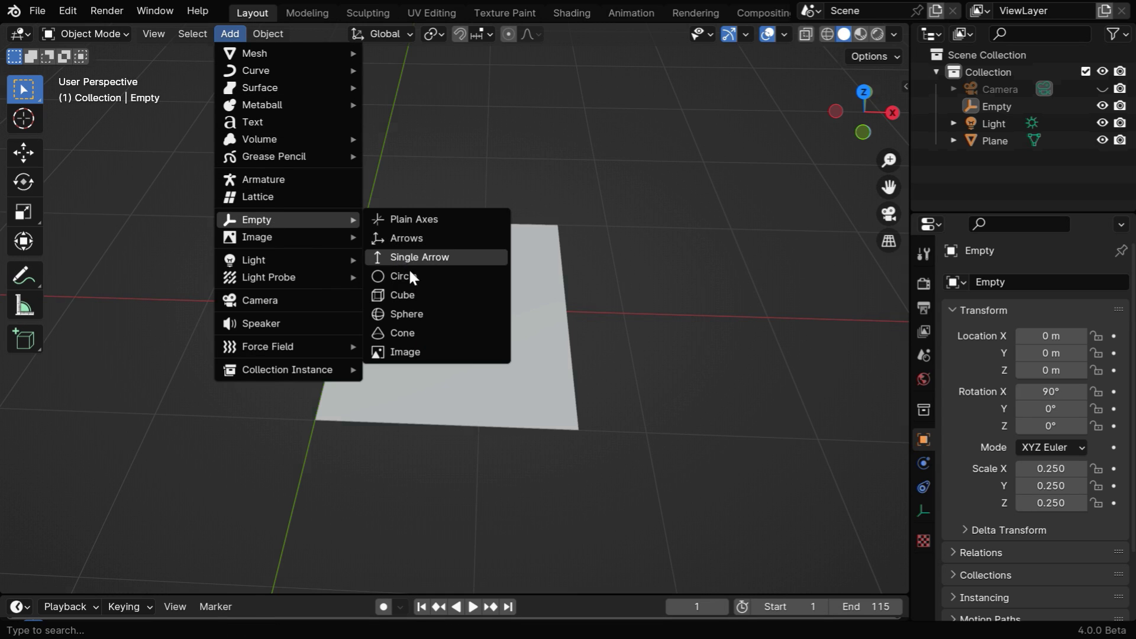
click(415, 295)
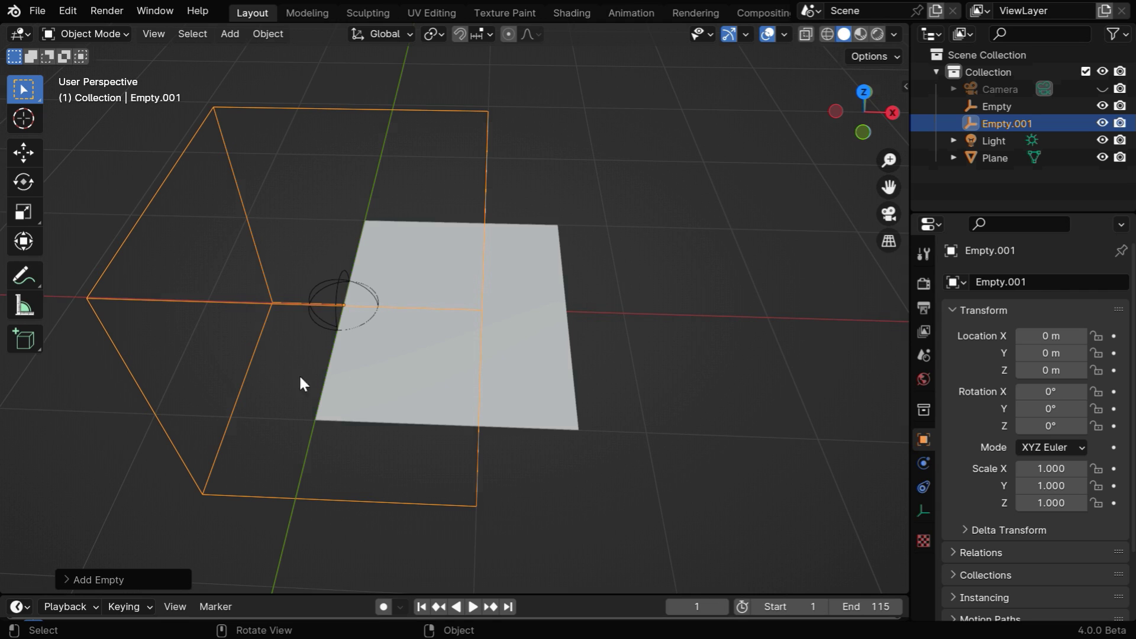
drag(1047, 503, 1057, 468)
key(BackSpace)
text(.)
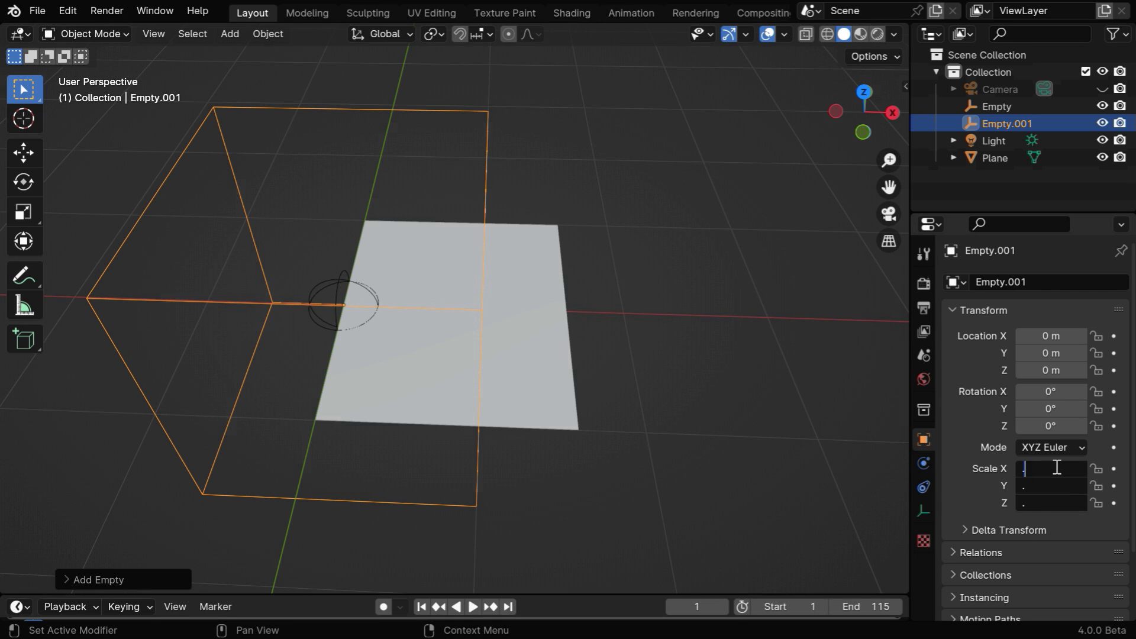
text(25)
key(Return)
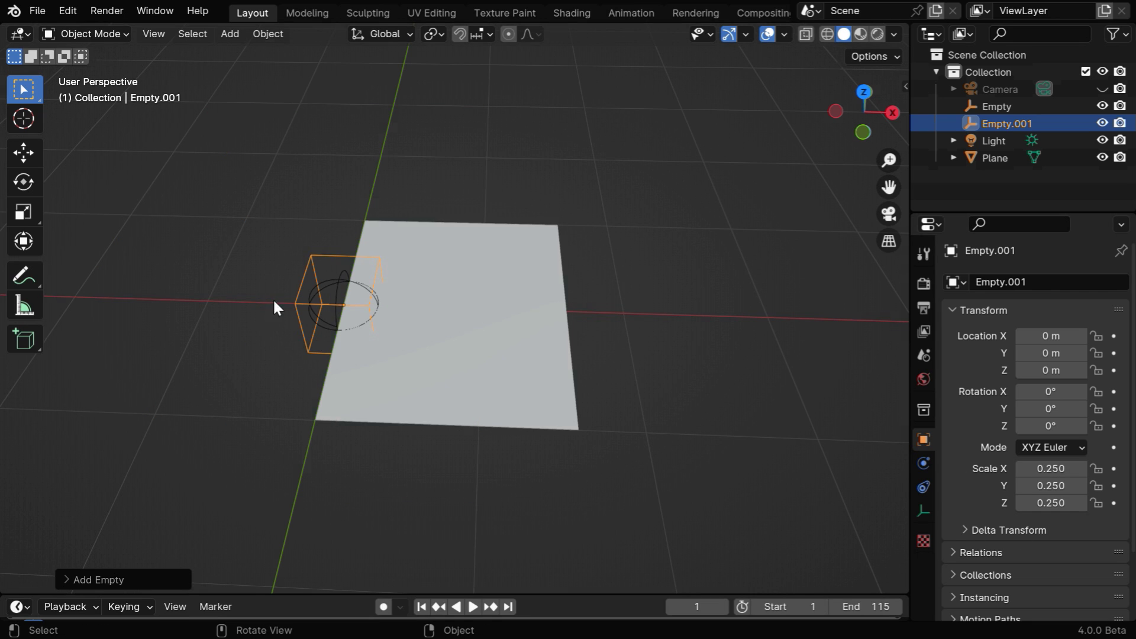
Apply the cube empty's scale so it reads 1.000 and rename it 'Parent'.
click(268, 34)
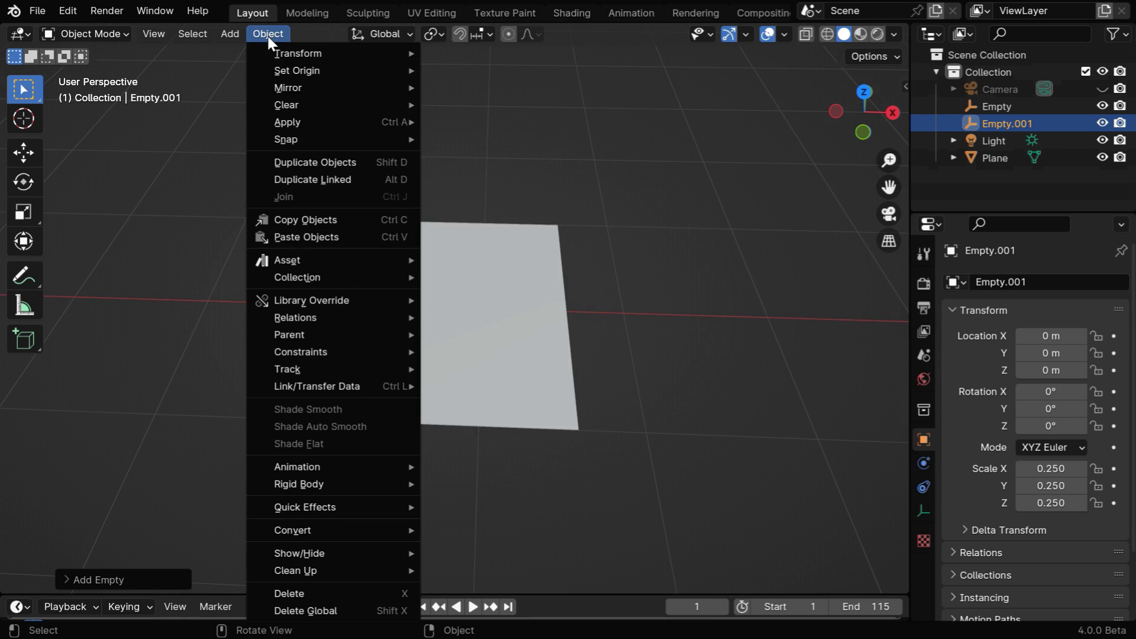
mouse_move(355, 121)
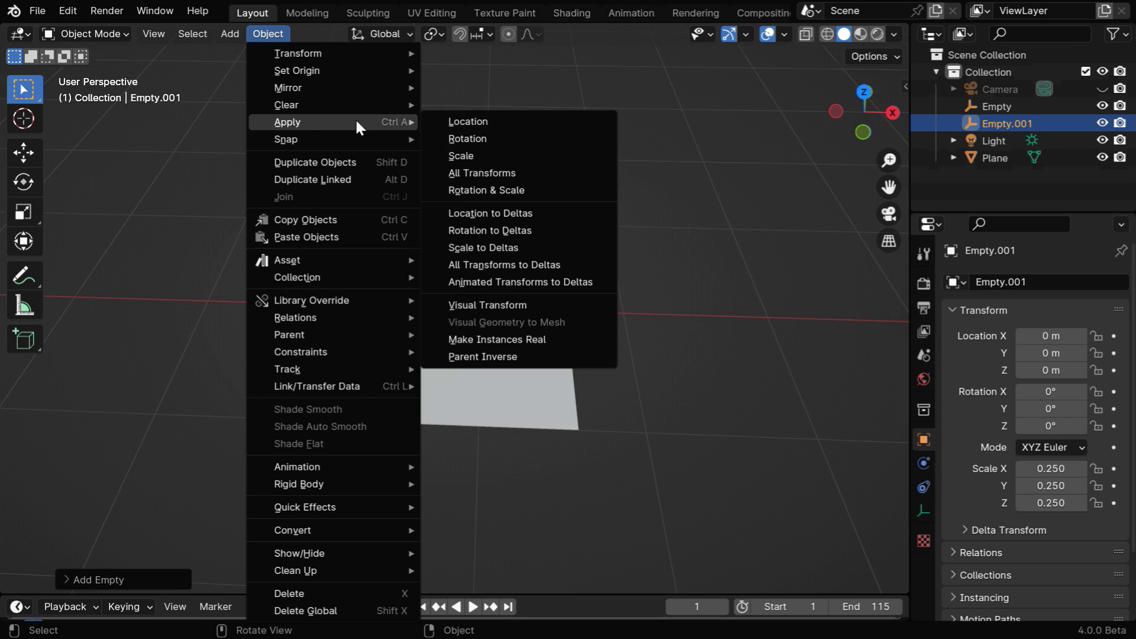
click(473, 158)
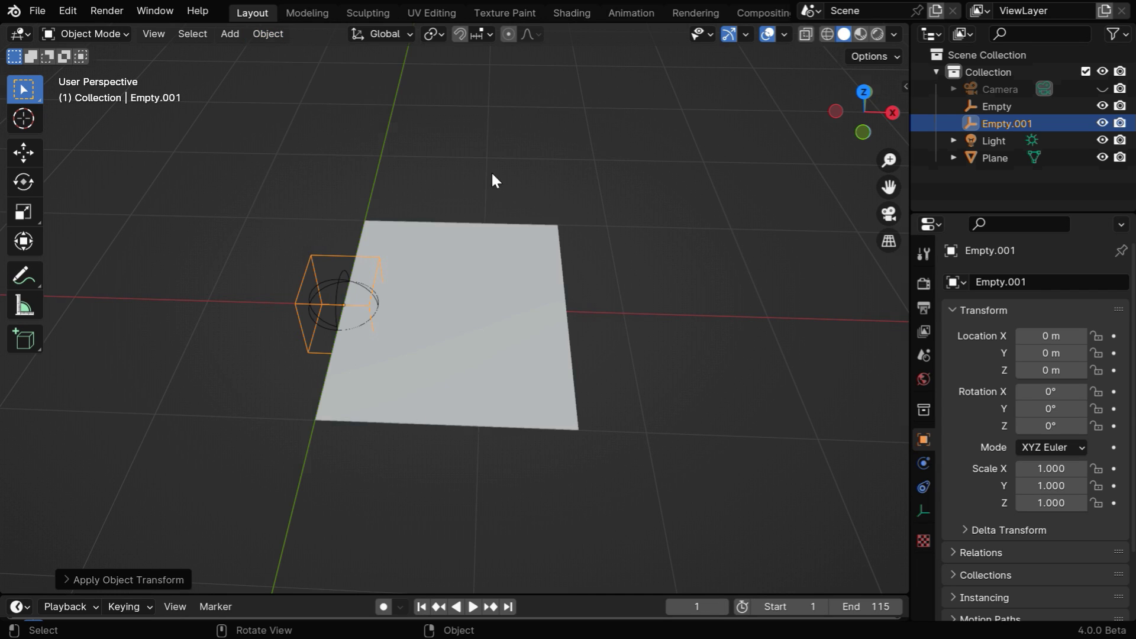
double_click(999, 122)
text(Paren)
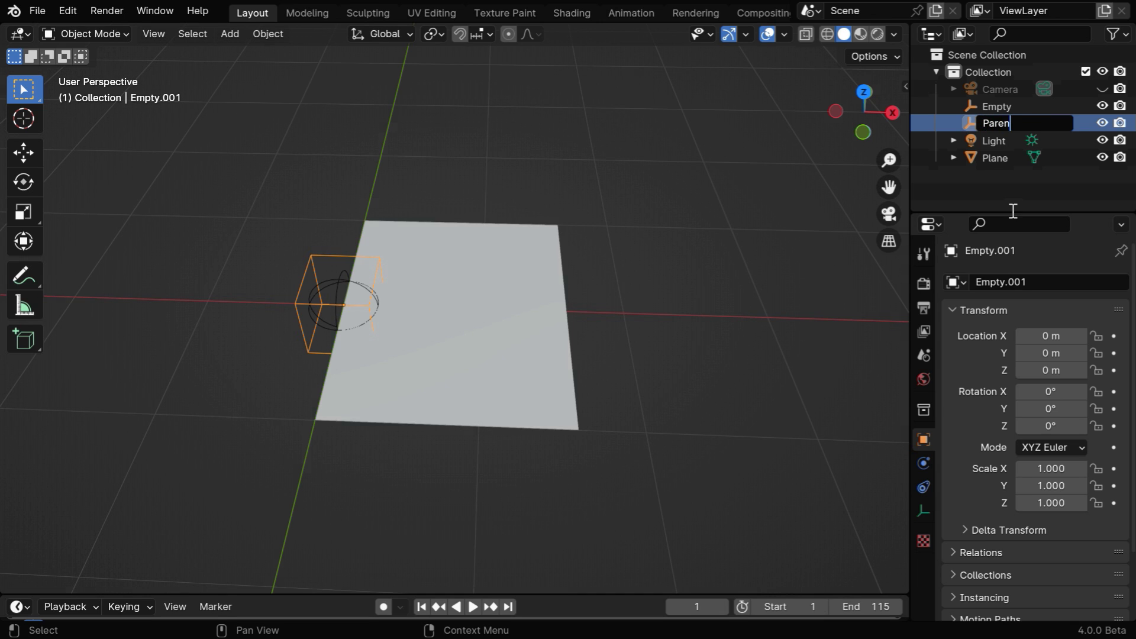
text(t)
key(Return)
Set Parent as the Relations parent of the Plane and then of the sphere Empty.
middle_drag(479, 422, 493, 399)
click(529, 378)
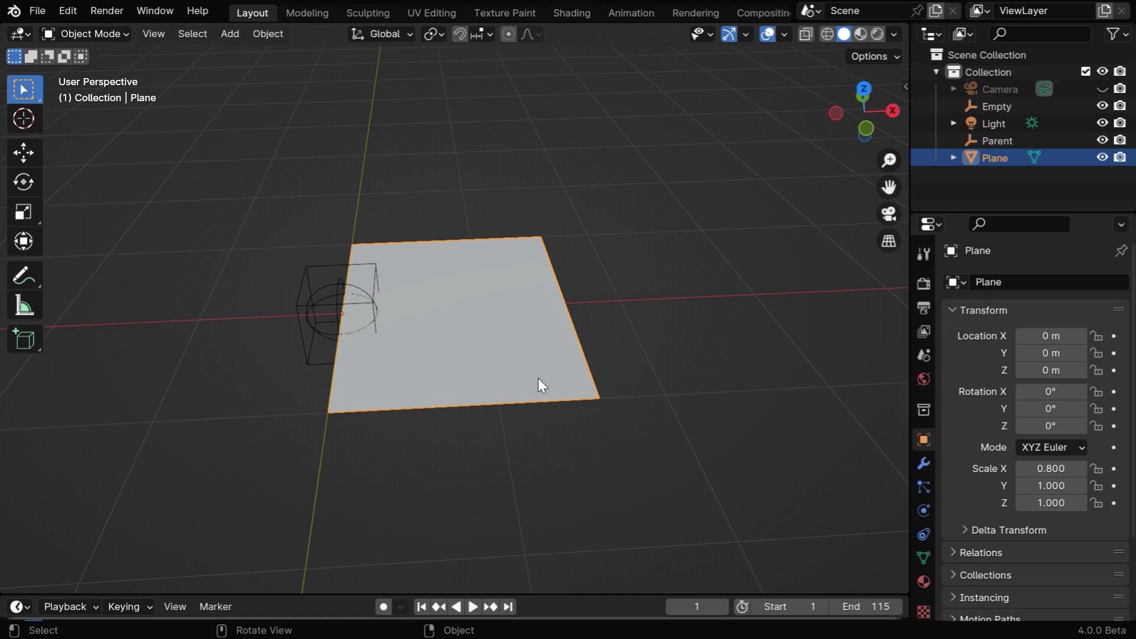
click(953, 553)
scroll(1000, 556, down, 5)
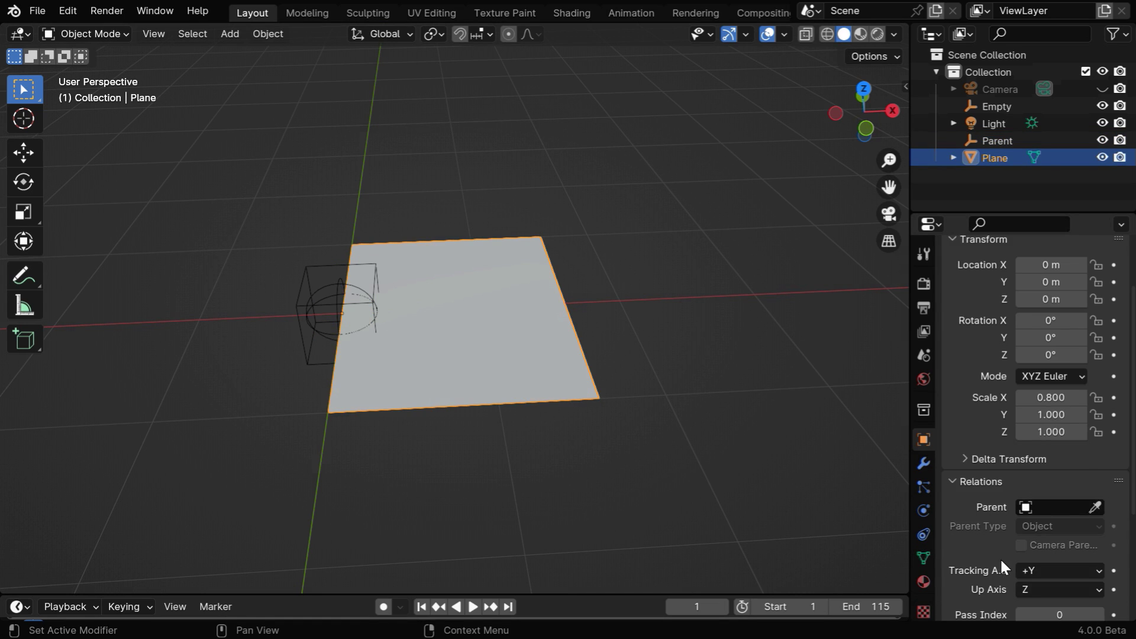
click(1029, 437)
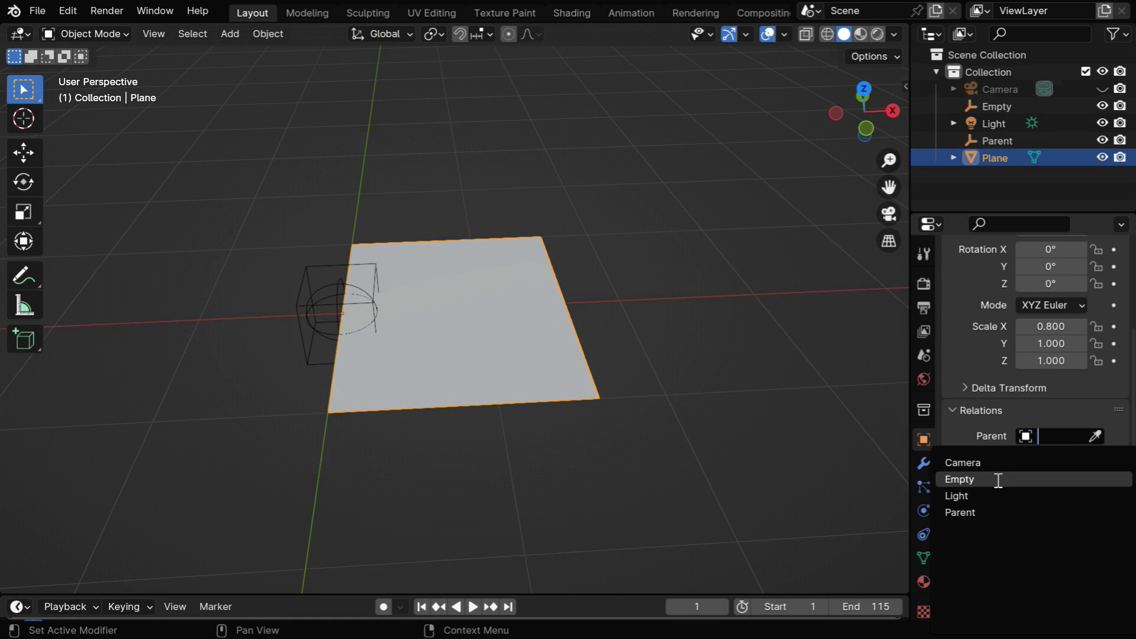
click(989, 511)
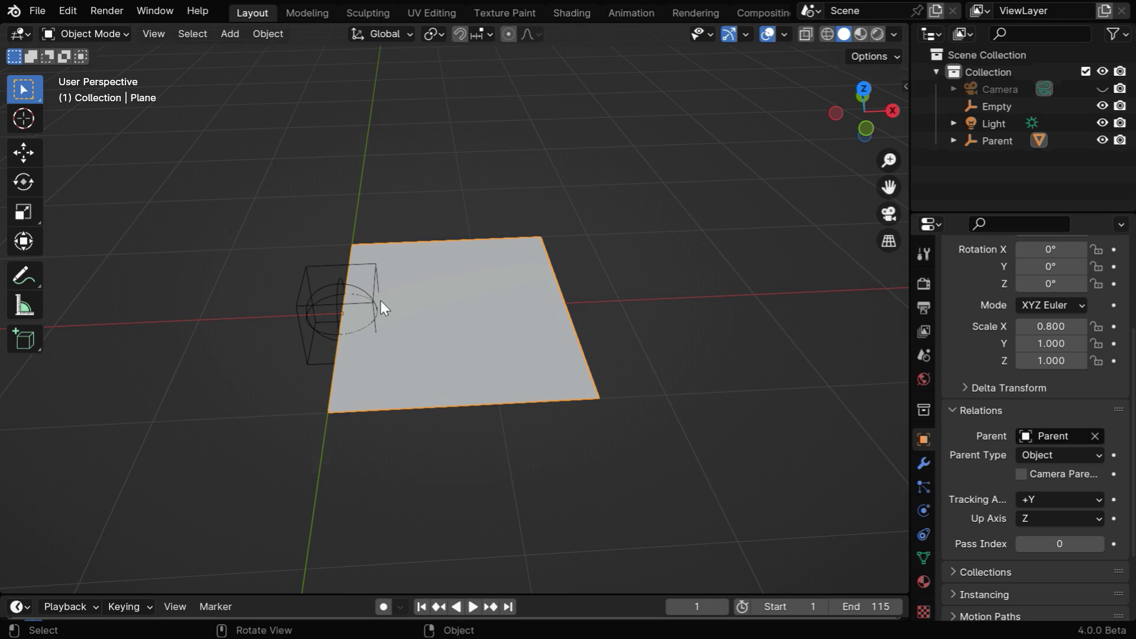
click(330, 286)
click(1025, 436)
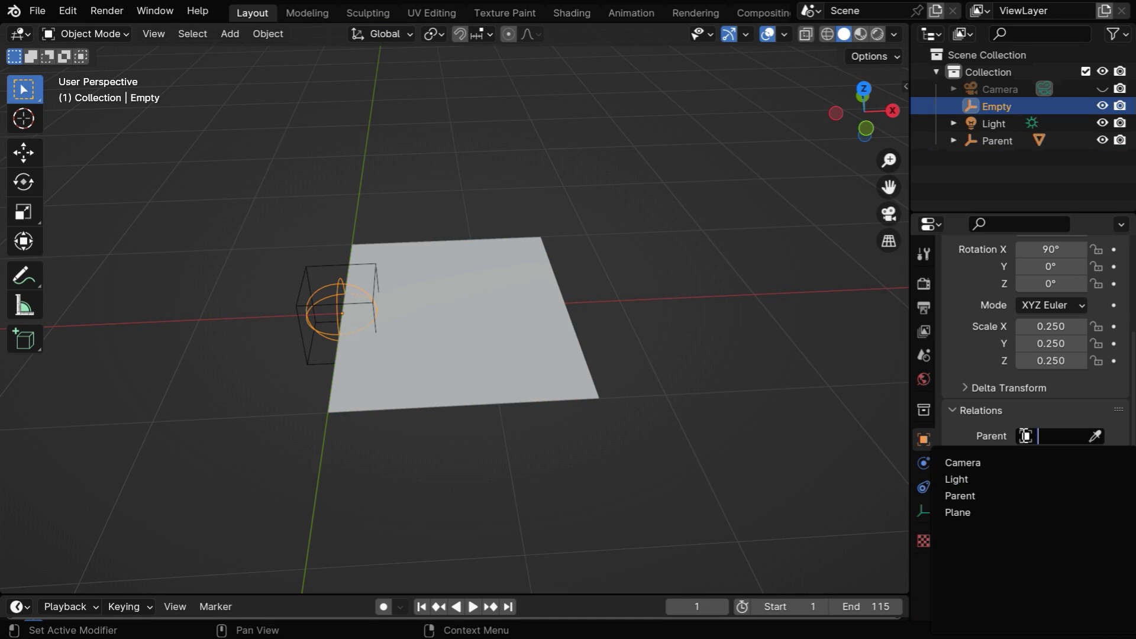
click(970, 496)
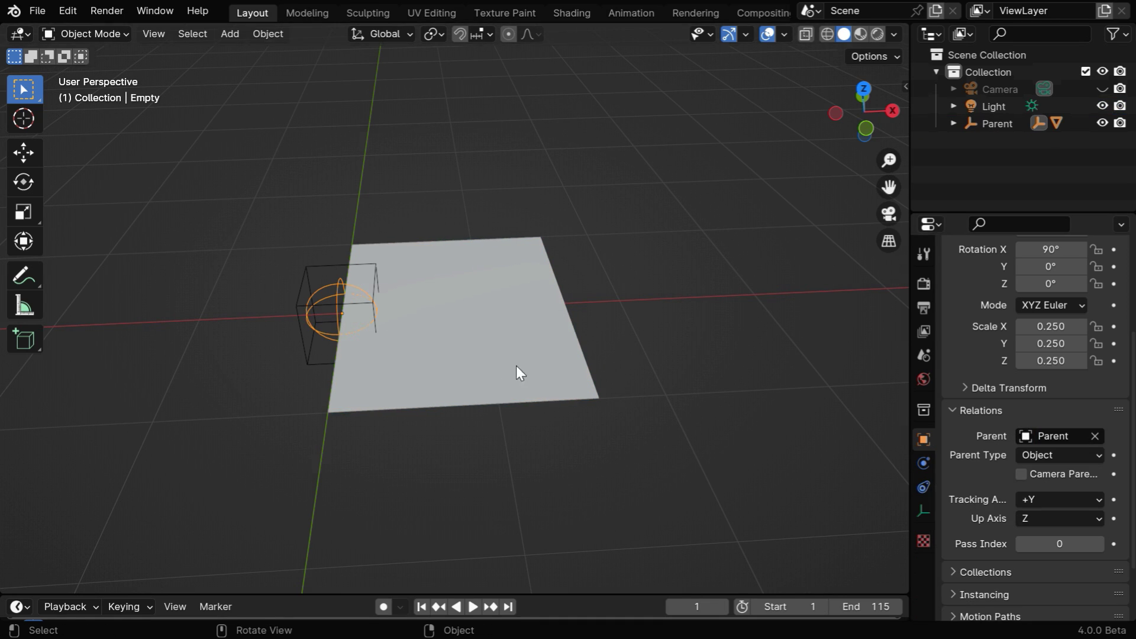
Set the Parent empty's Y rotation to 0° and keyframe it at frame 1.
click(309, 365)
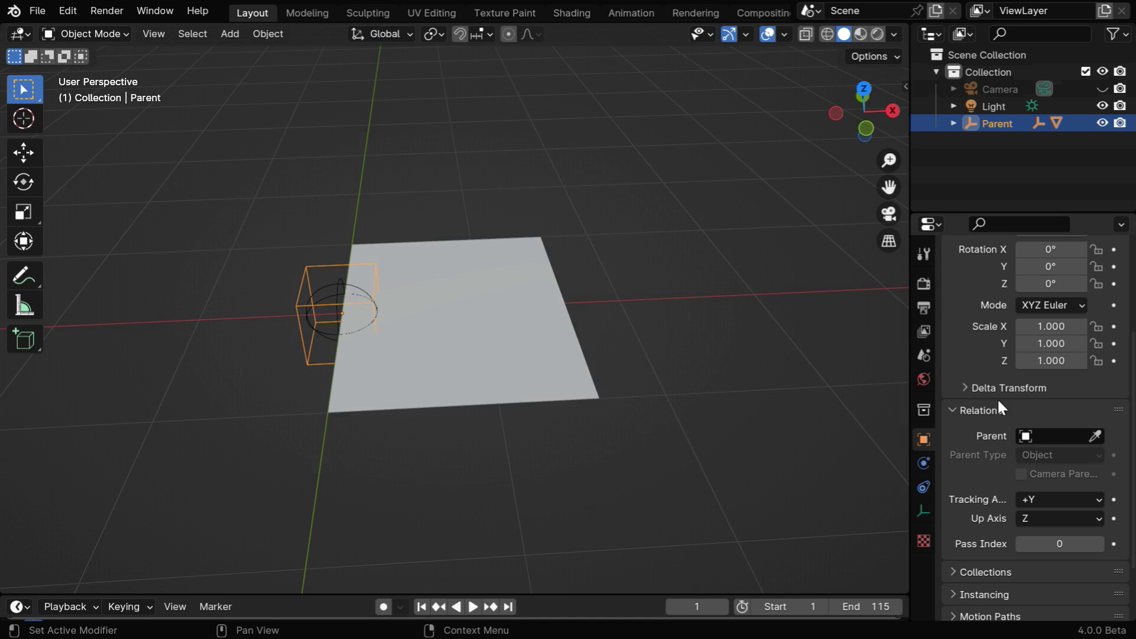
scroll(1025, 385, up, 3)
drag(1051, 337, 953, 338)
click(1051, 338)
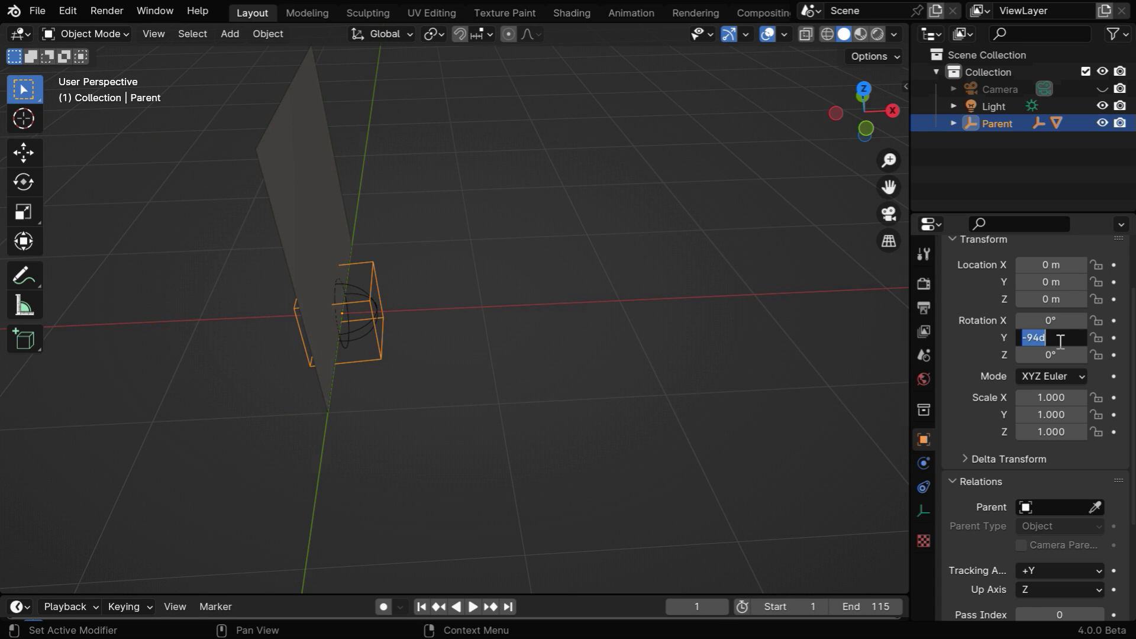
text(0)
key(Return)
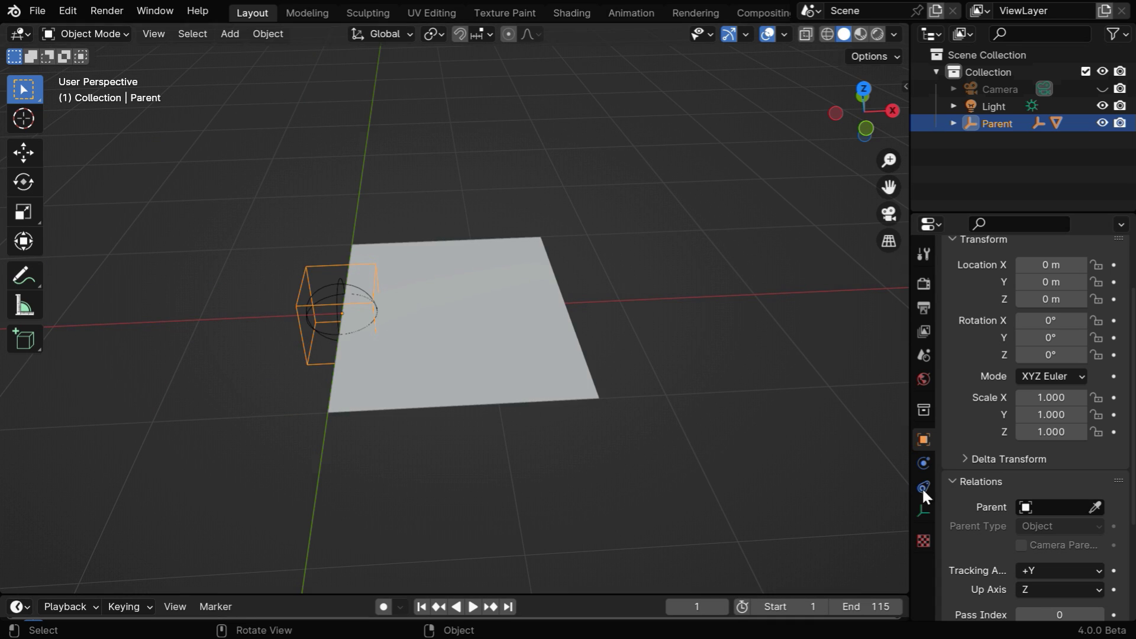
click(1114, 338)
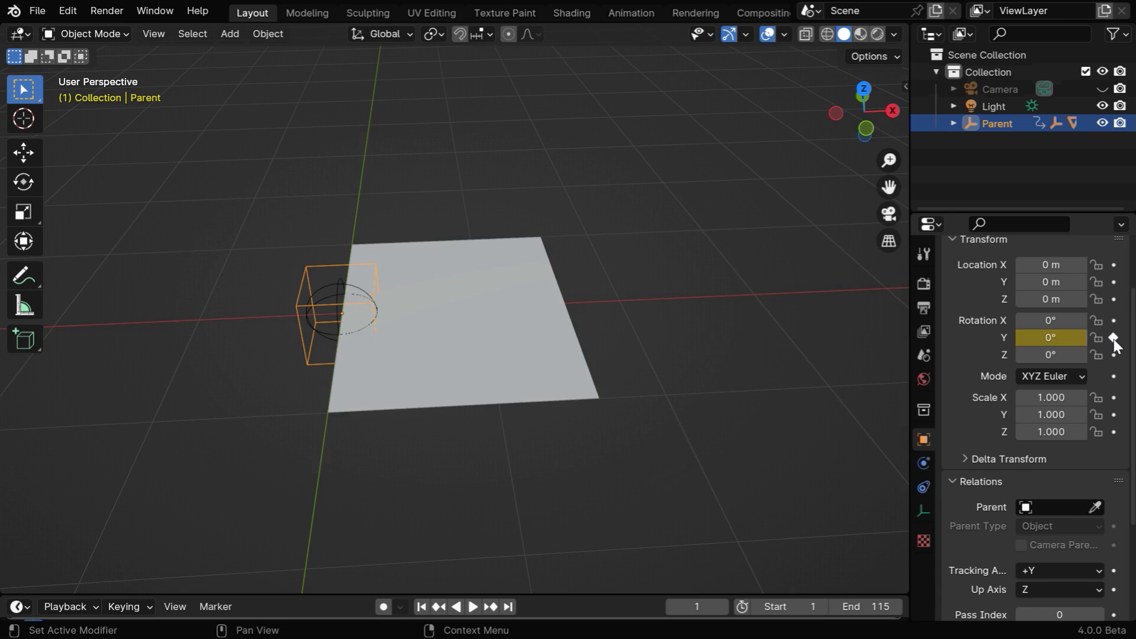
At frame 100, set the Y rotation to -180° and keyframe it.
click(710, 606)
text(100)
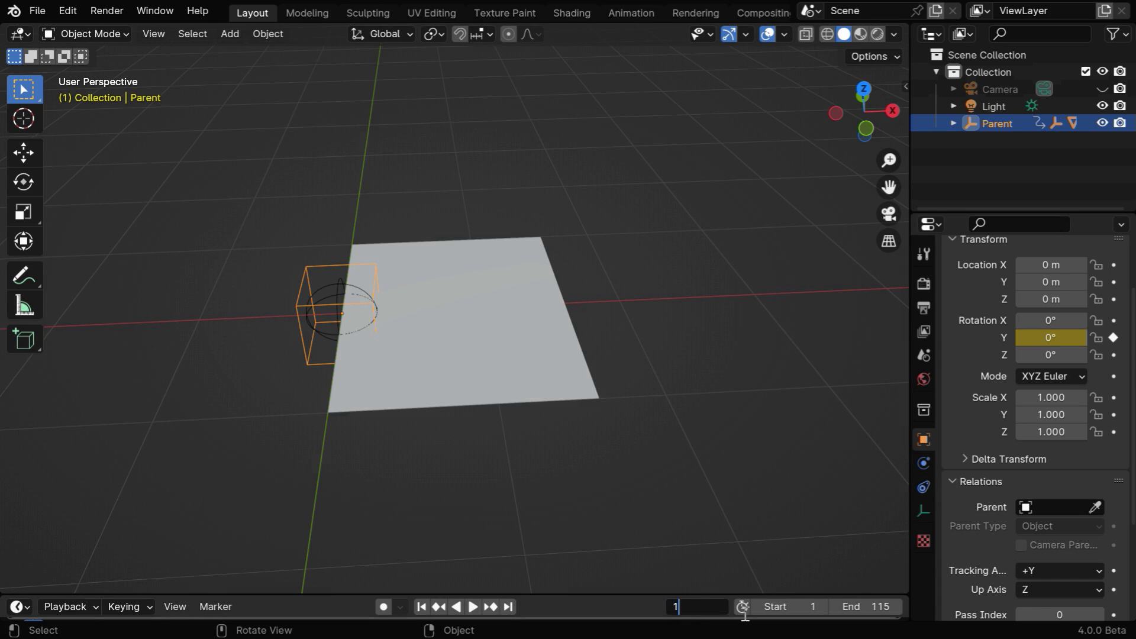
key(Return)
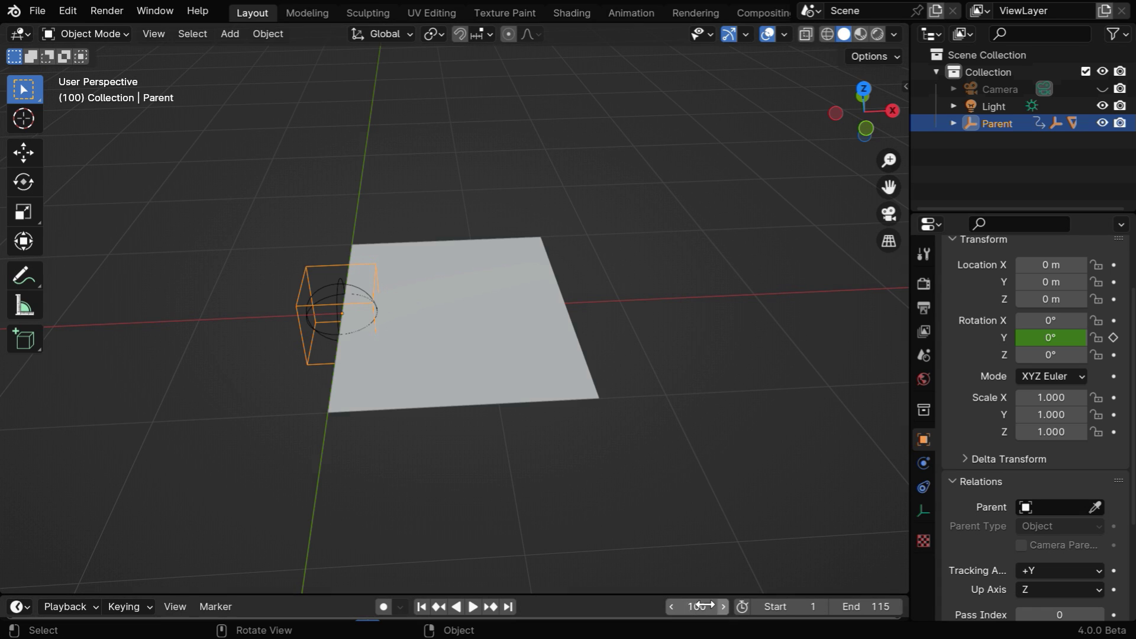
mouse_move(1050, 337)
mouse_down()
mouse_move(982, 338)
mouse_move(1062, 341)
mouse_up()
click(1062, 341)
text(-1)
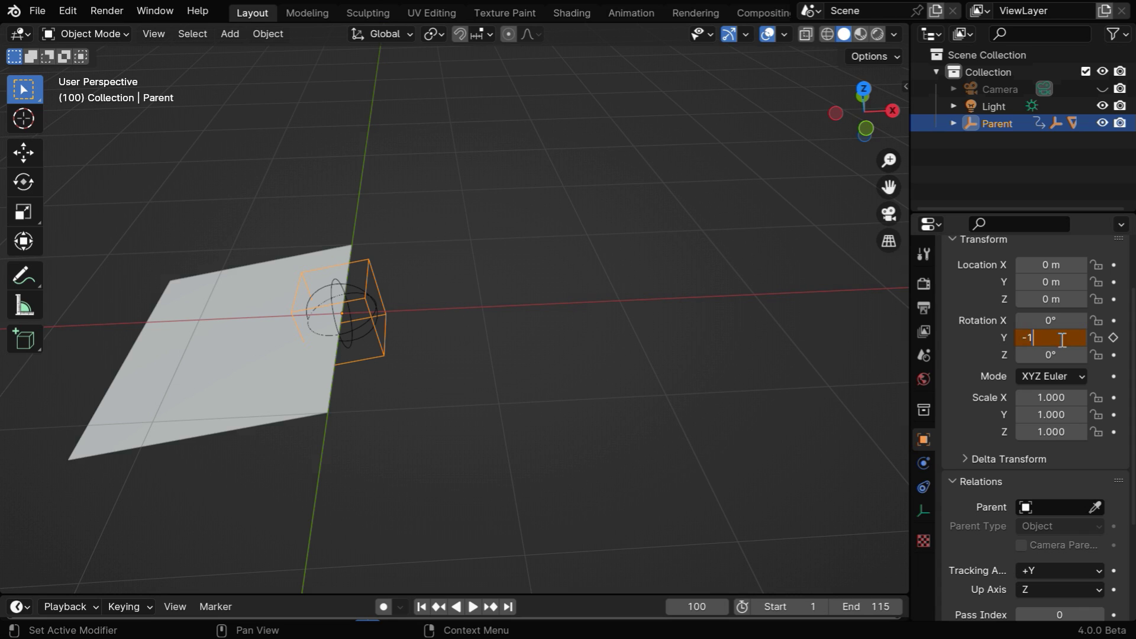
text(80)
key(Return)
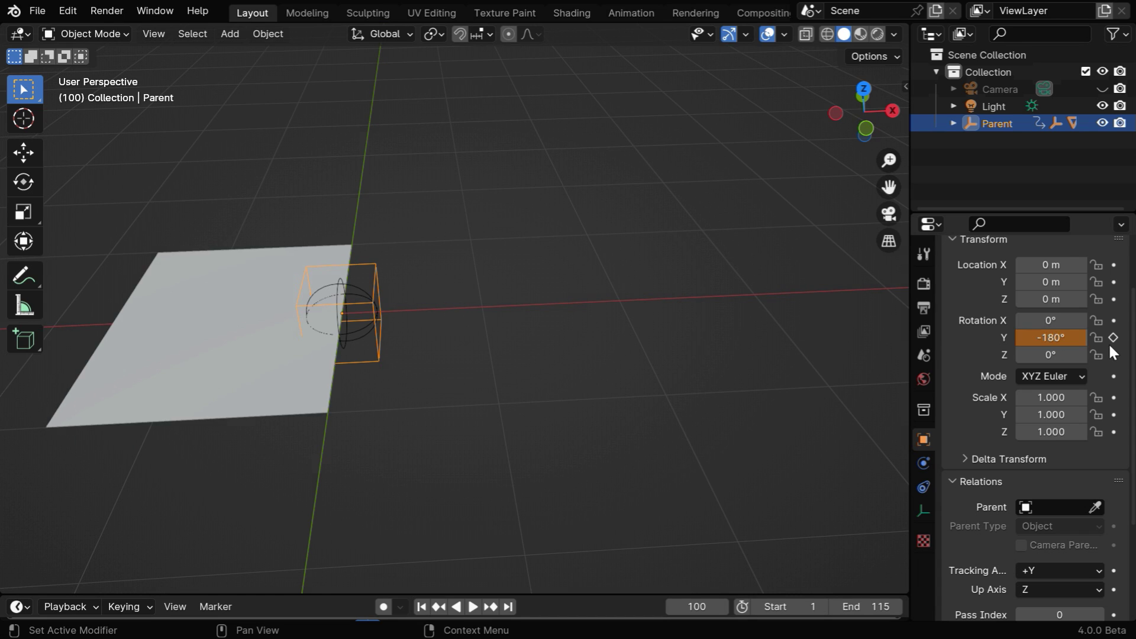
click(1113, 337)
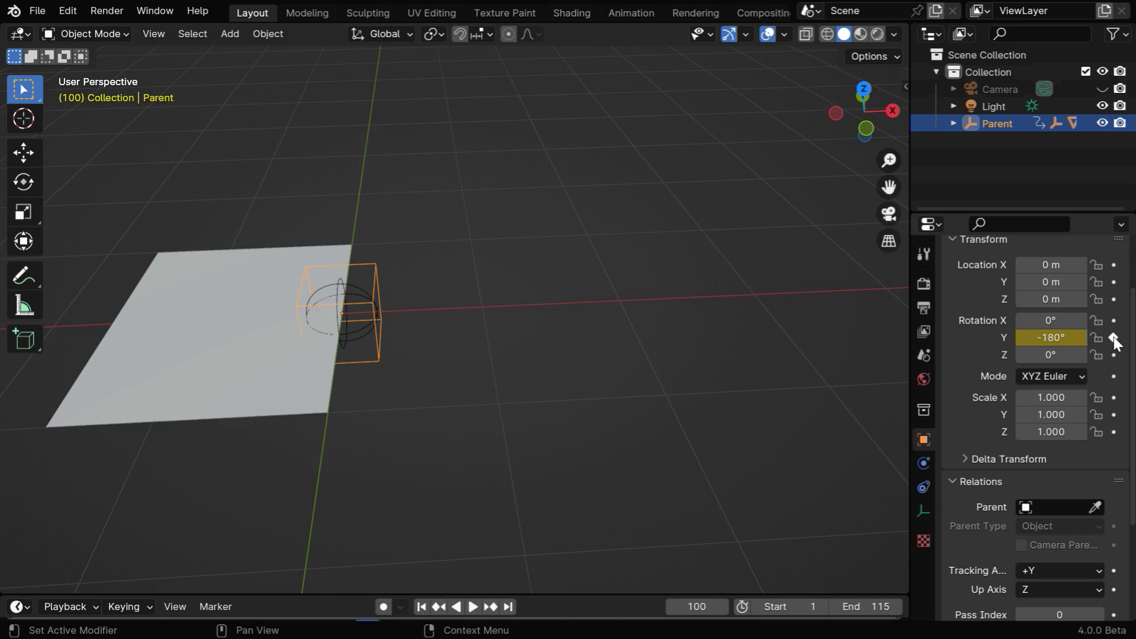
Play the page-flip animation from frame 1, stop it, and rewind to frame 1.
click(422, 608)
click(472, 607)
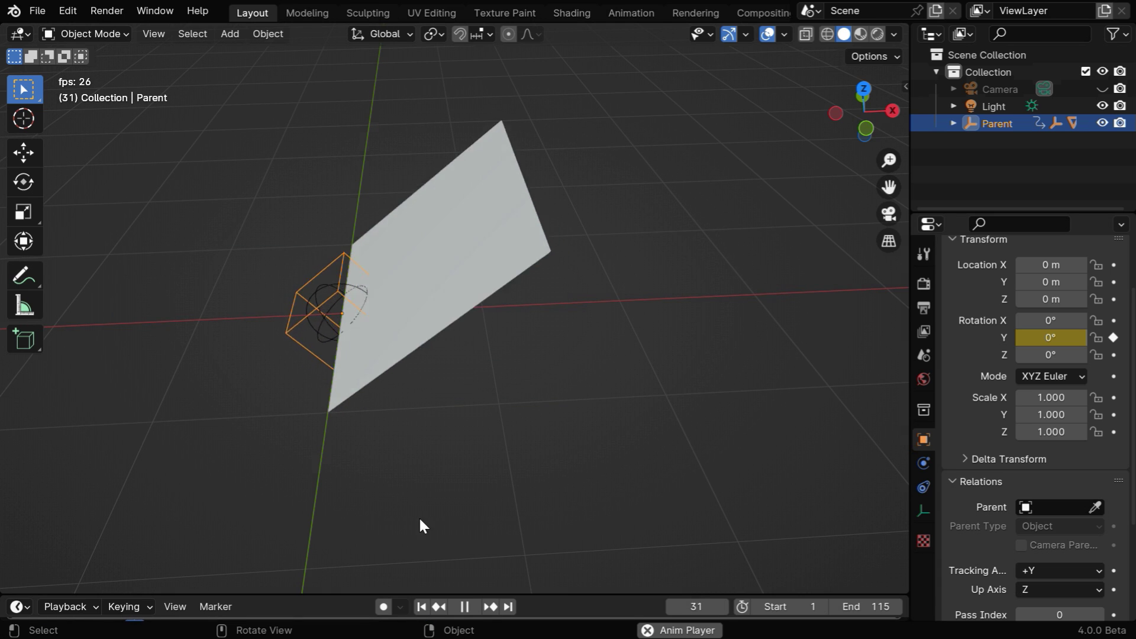
click(465, 606)
click(421, 607)
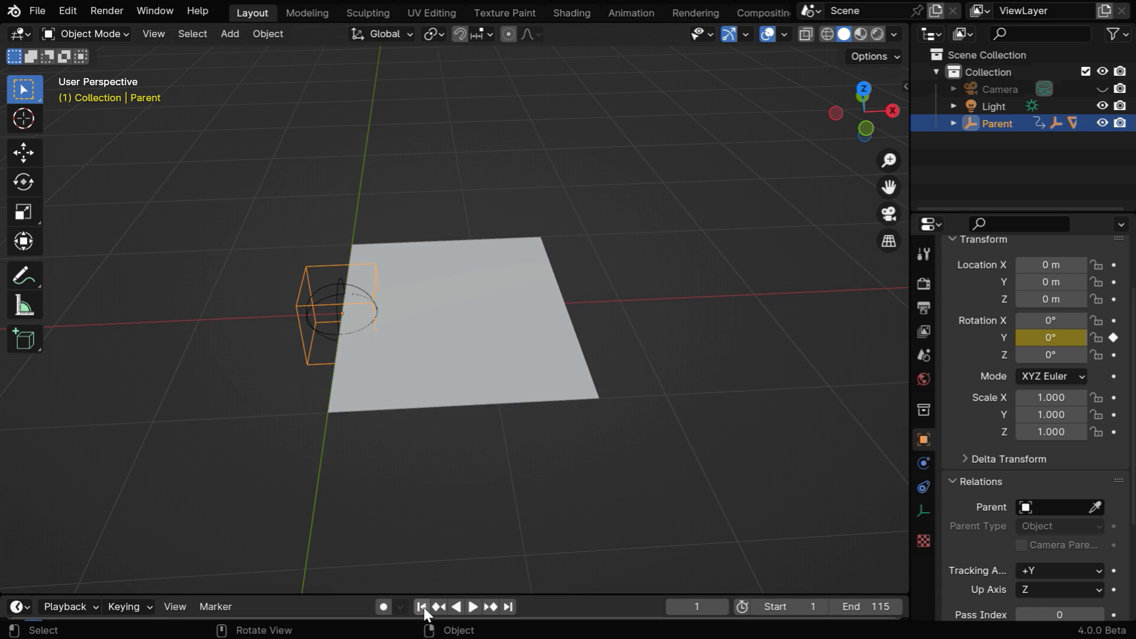
Add a Simple Deform modifier to the Plane from its Modifier properties.
click(495, 377)
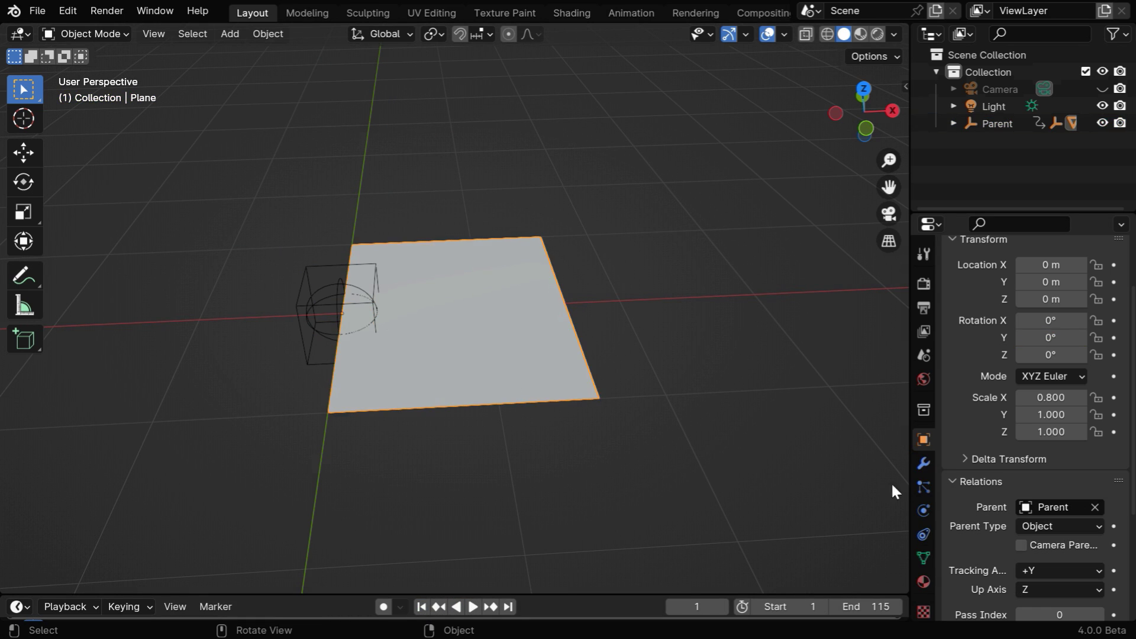
click(924, 465)
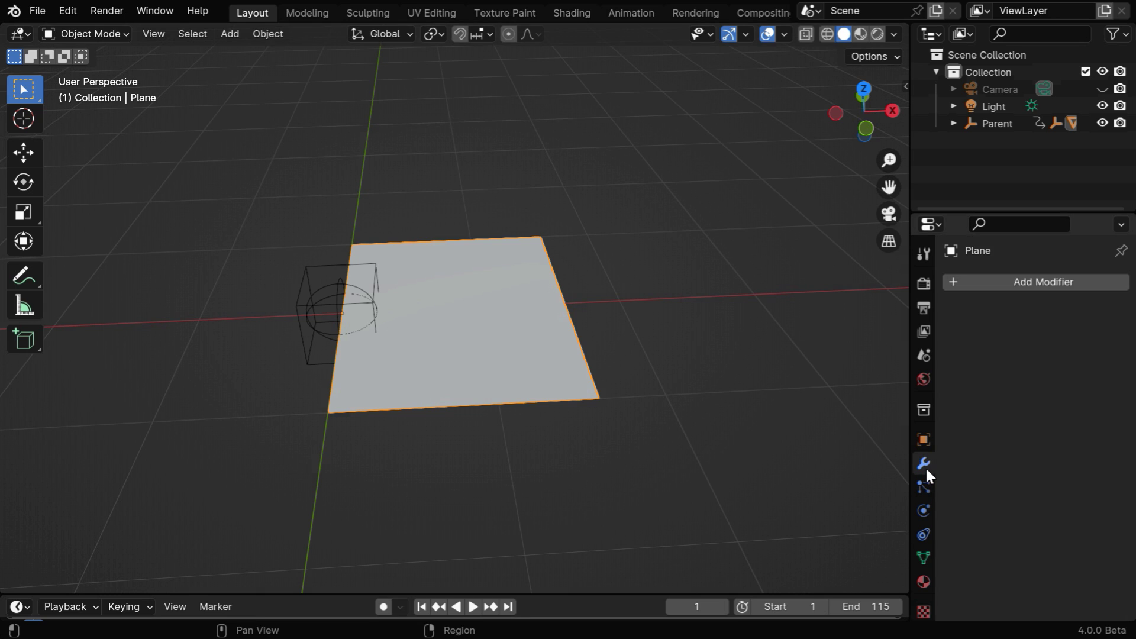
click(1038, 282)
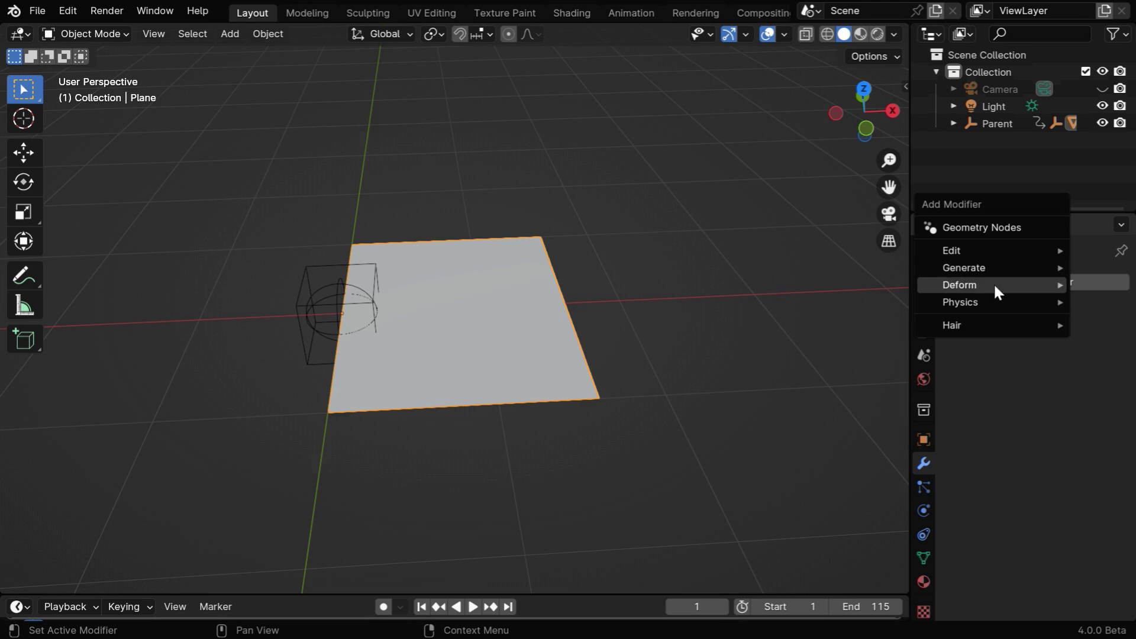
mouse_move(995, 286)
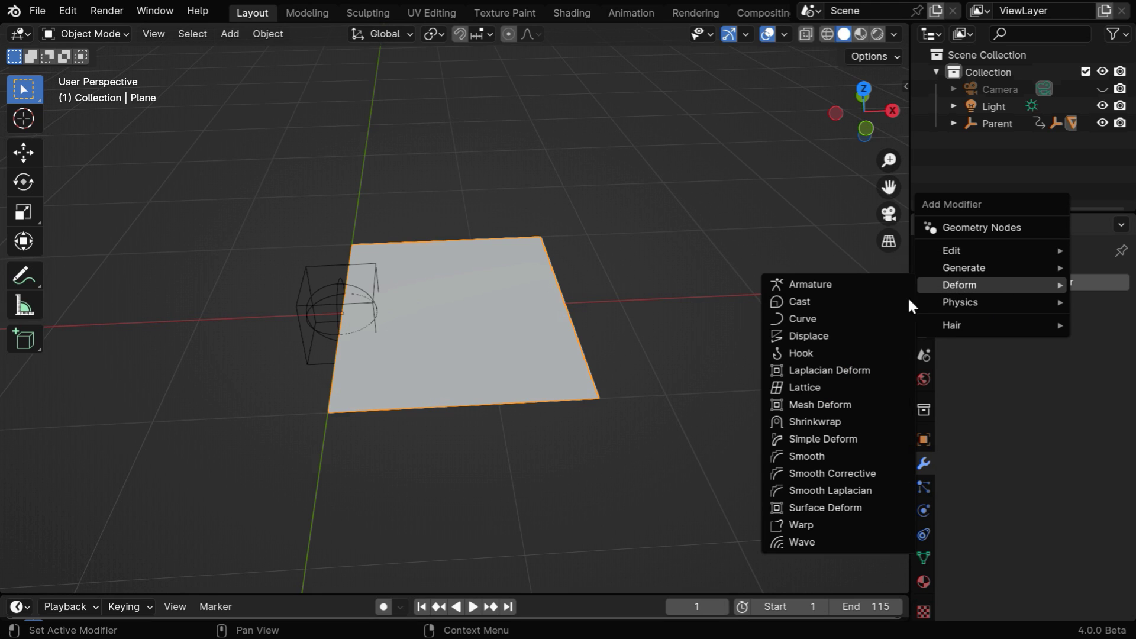
click(843, 445)
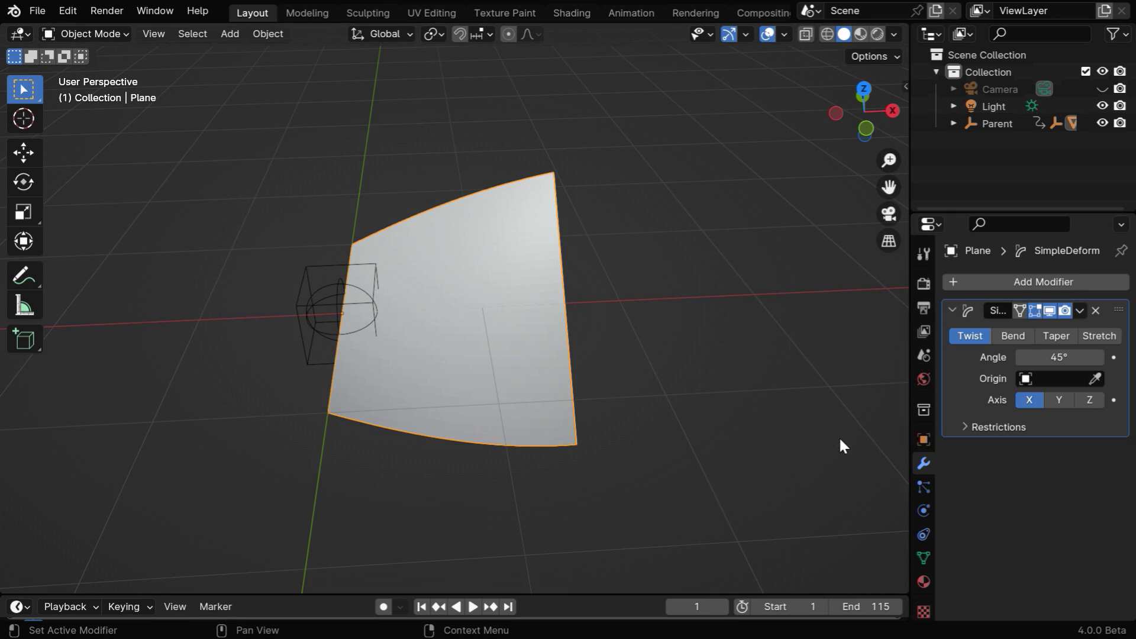
Set Simple Deform to Bend with the Empty as origin, Z axis, and -45° angle.
click(1015, 335)
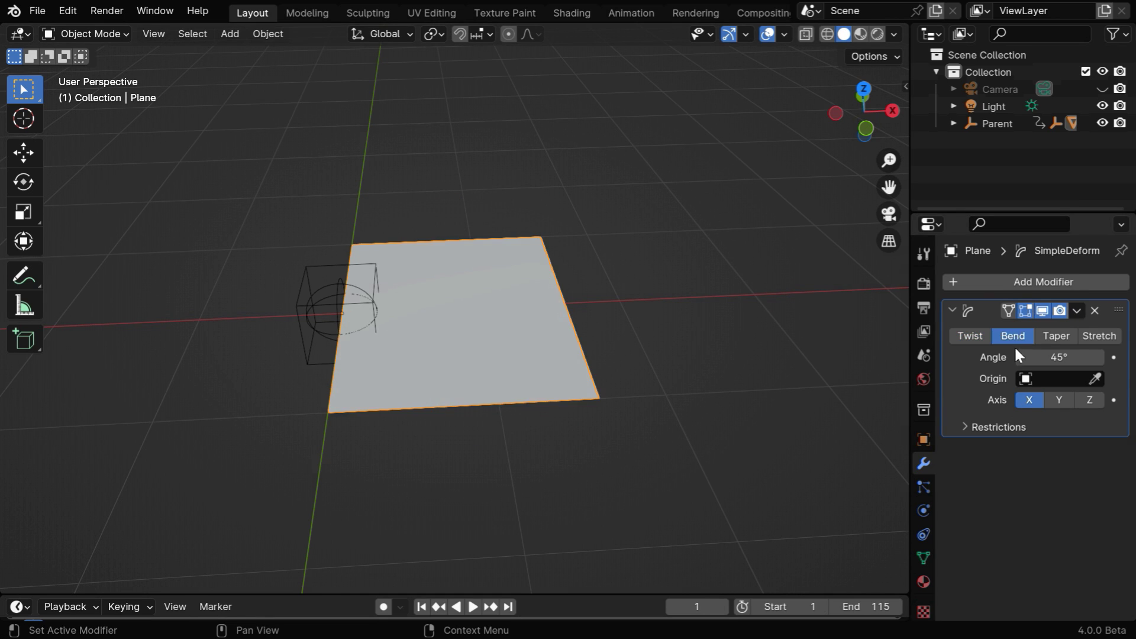
click(1025, 382)
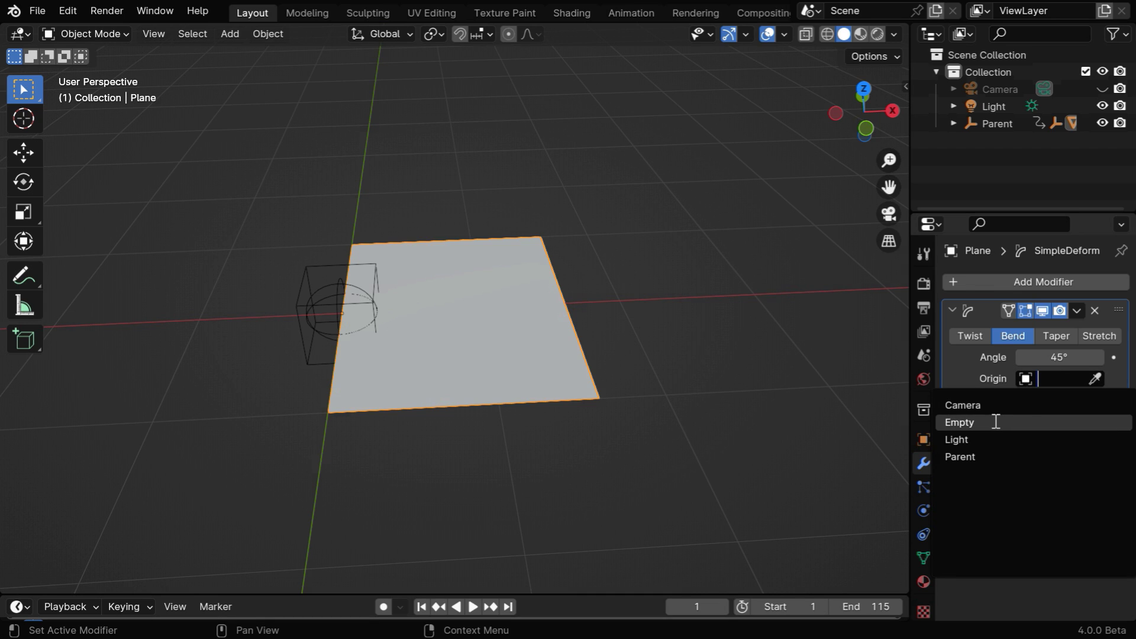
click(996, 422)
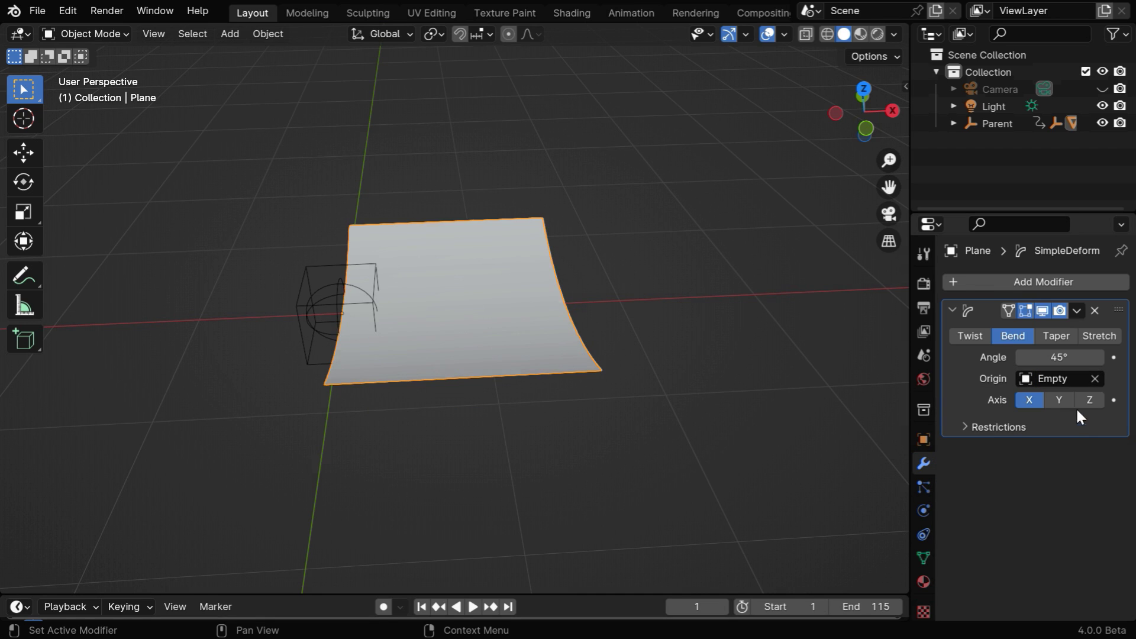
click(1092, 397)
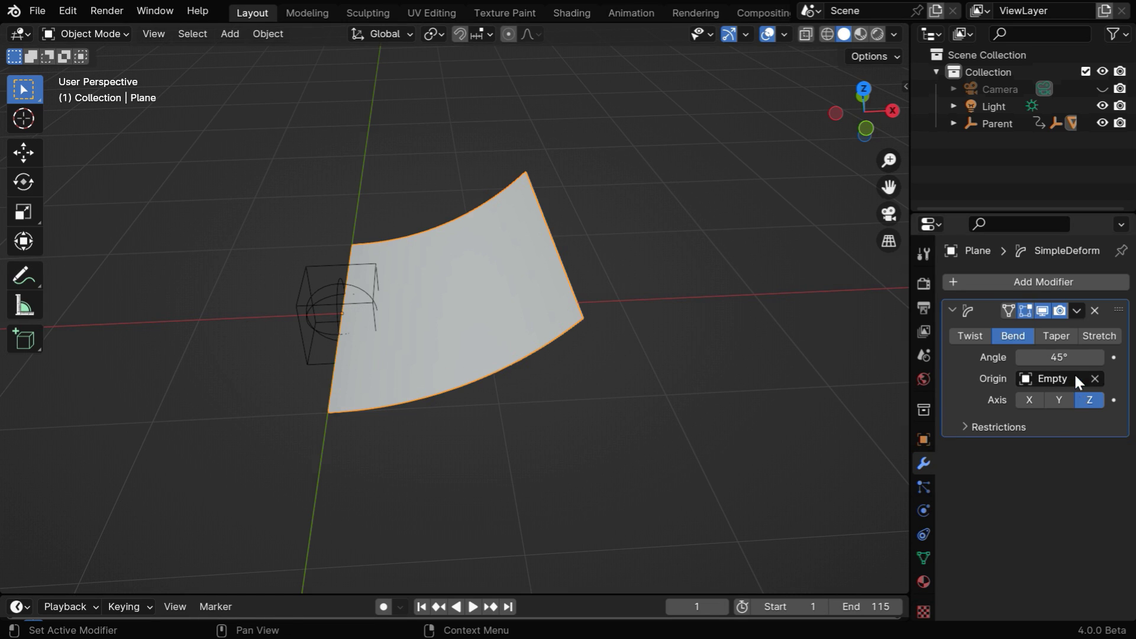
click(1095, 358)
text(-4)
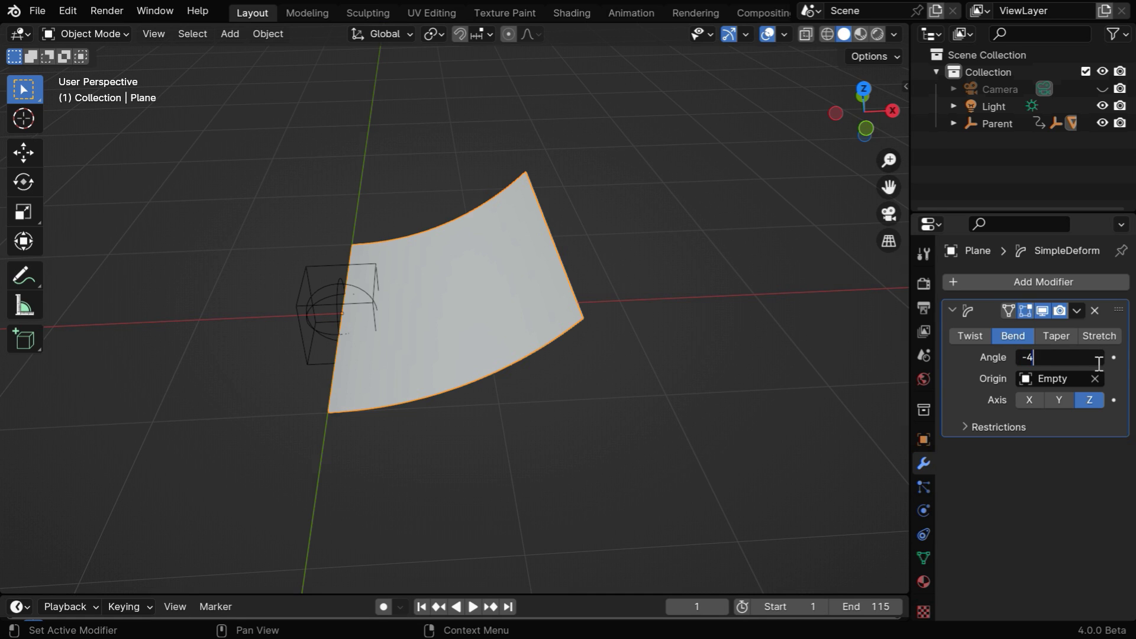
text(5)
key(Return)
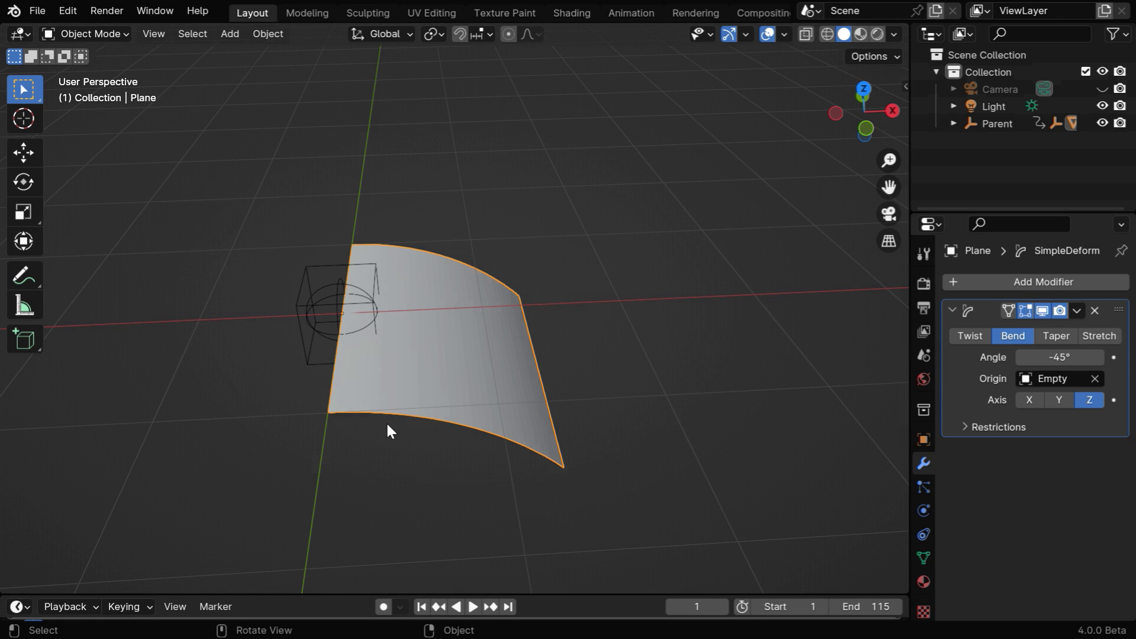
Set the bend angle to 0° and keyframe it at frame 1.
middle_drag(540, 429, 548, 425)
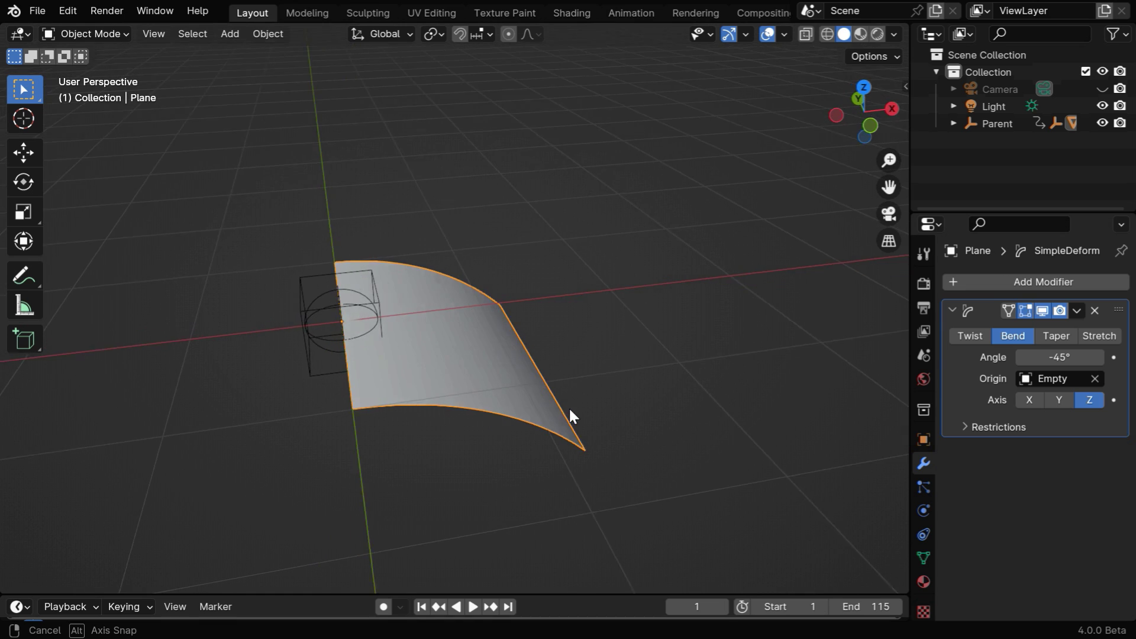
middle_drag(569, 406, 556, 385)
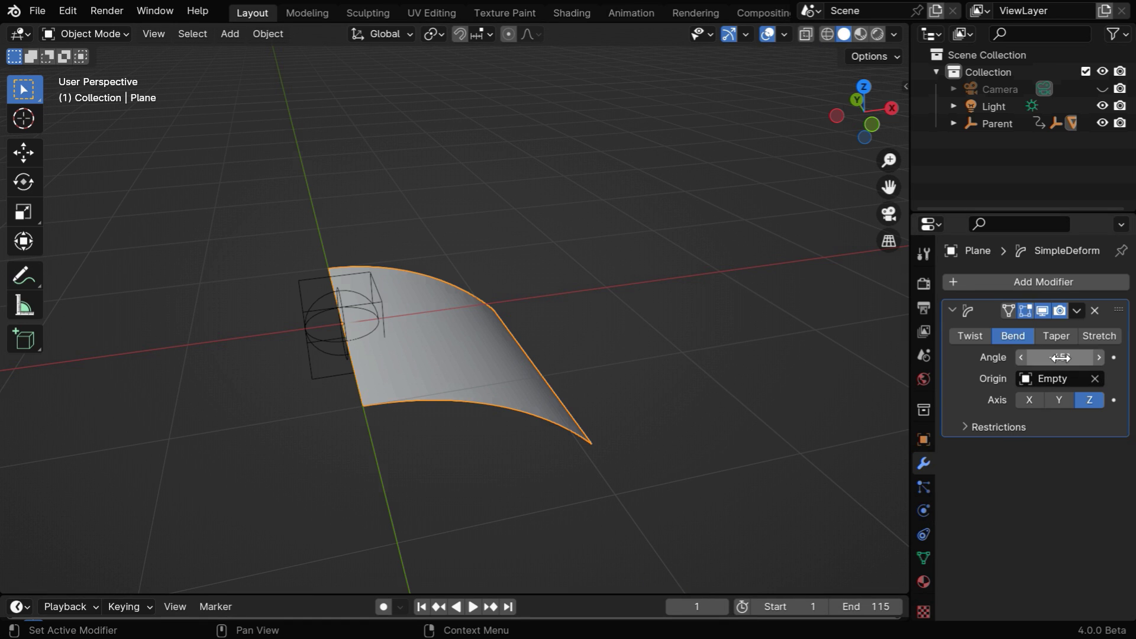
click(1063, 358)
text(0)
key(Return)
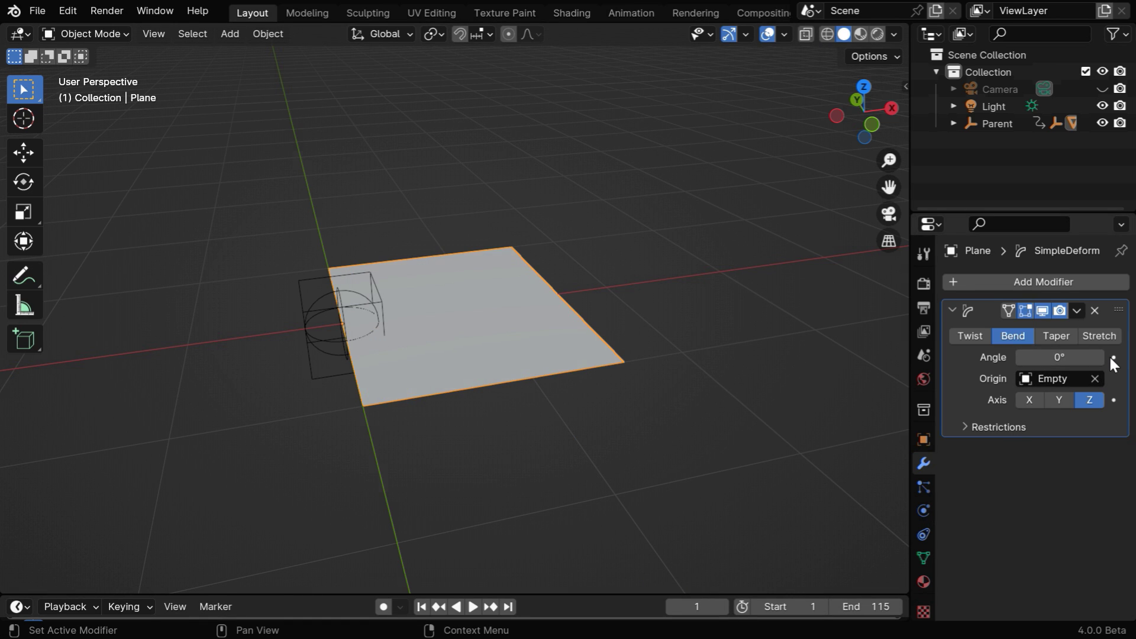
click(1111, 357)
At frame 50, set the bend angle to -135° and keyframe it.
click(697, 607)
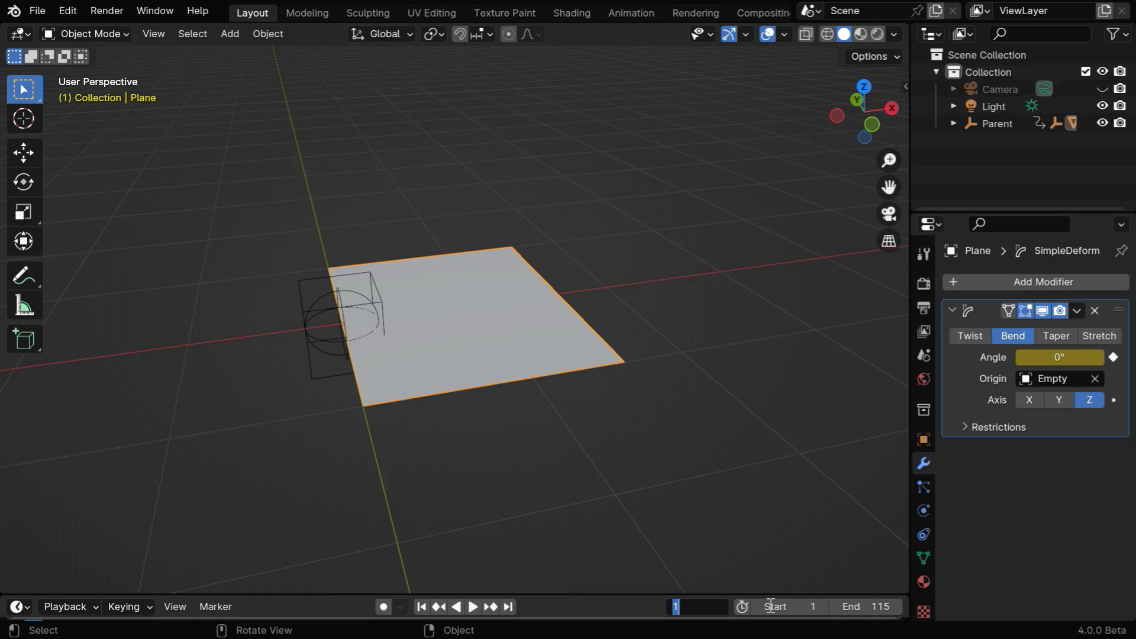
text(50)
key(Return)
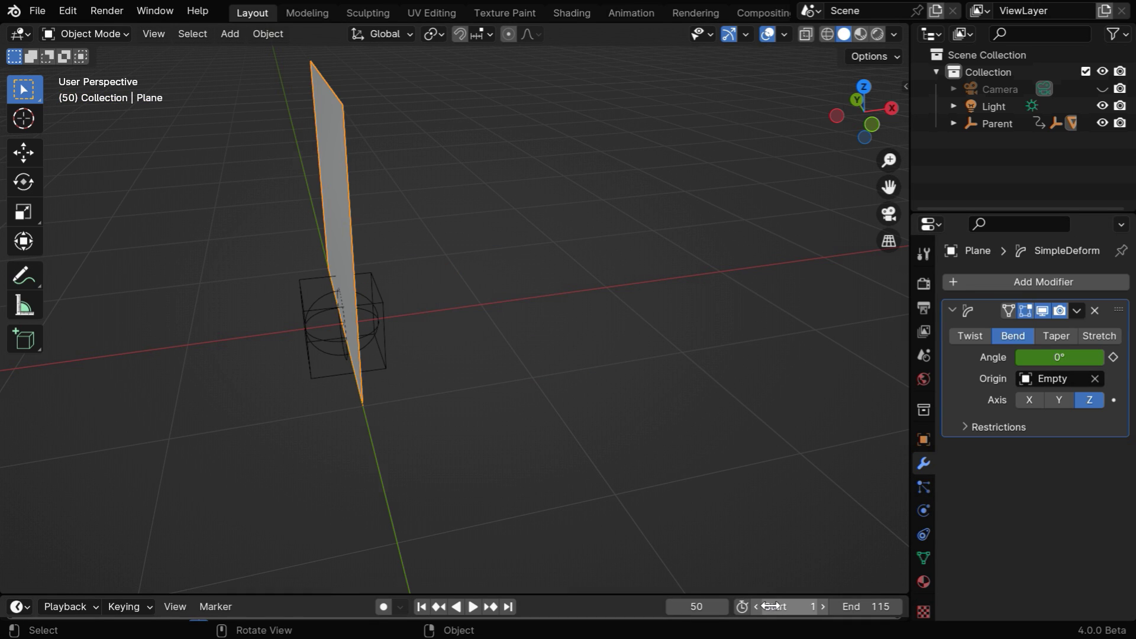
click(1062, 358)
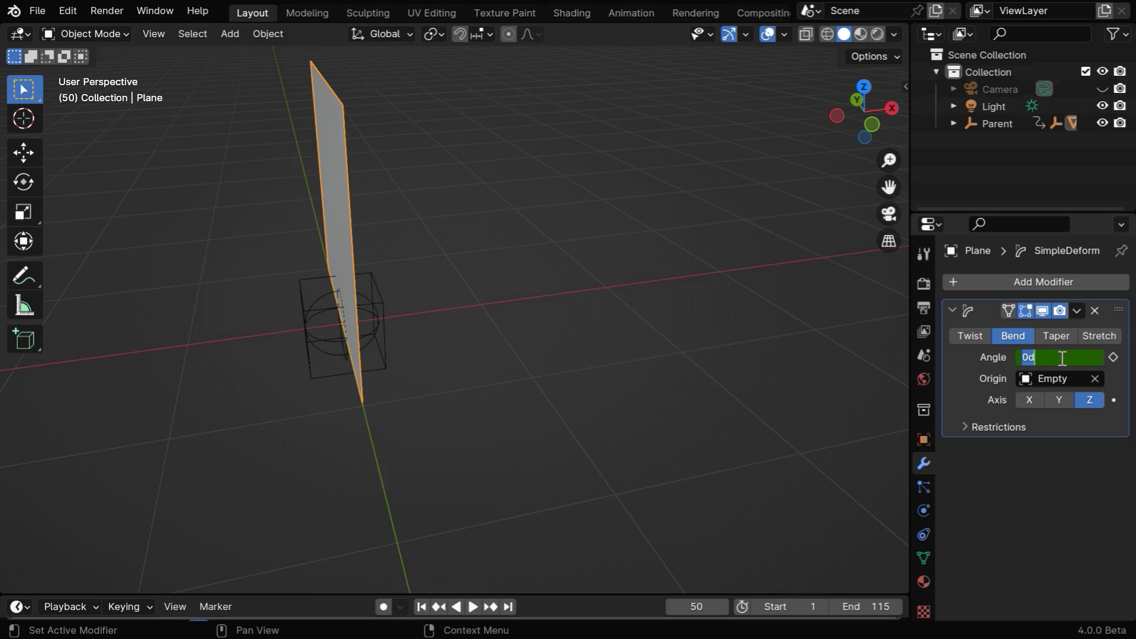
text(-135)
key(Return)
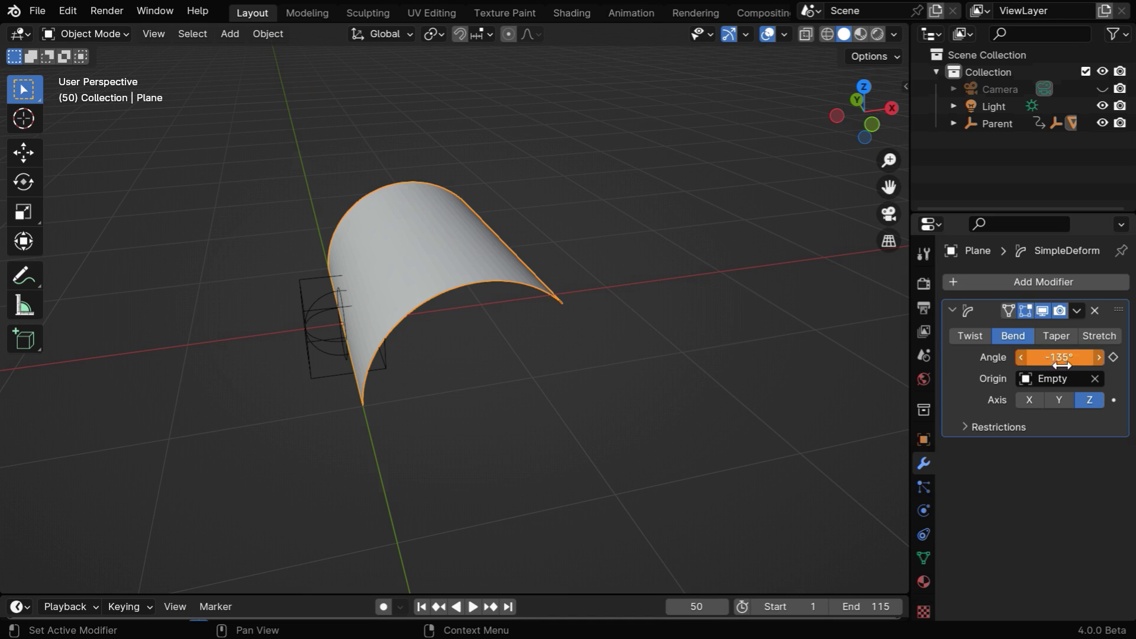
click(1112, 356)
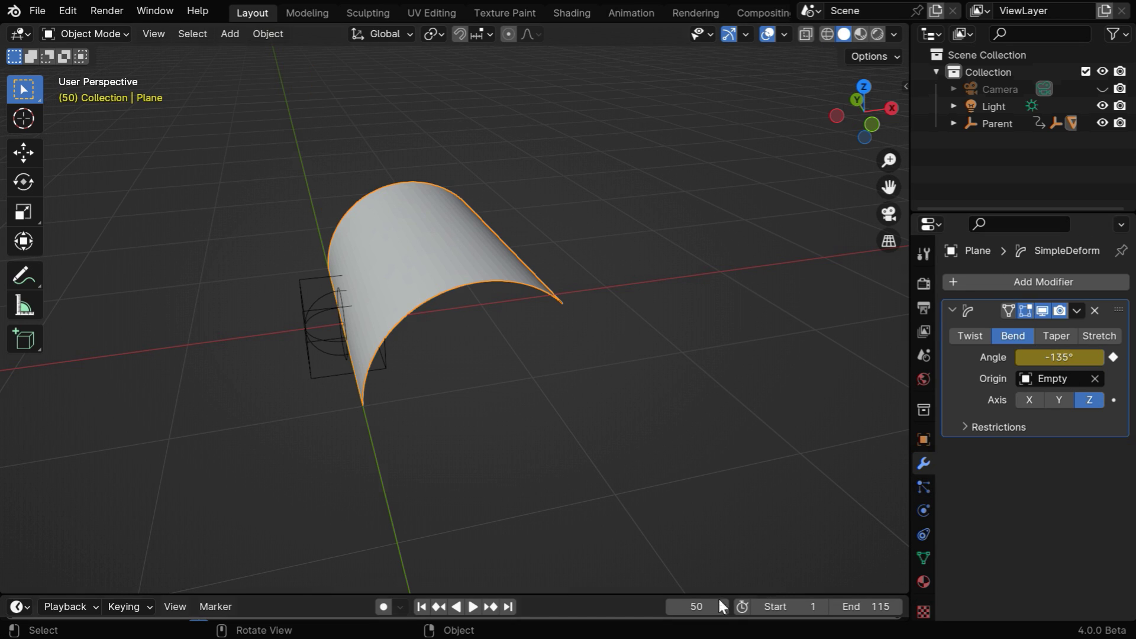
At frame 100, set the bend angle back to 0° and keyframe it.
click(705, 605)
text(100)
key(Return)
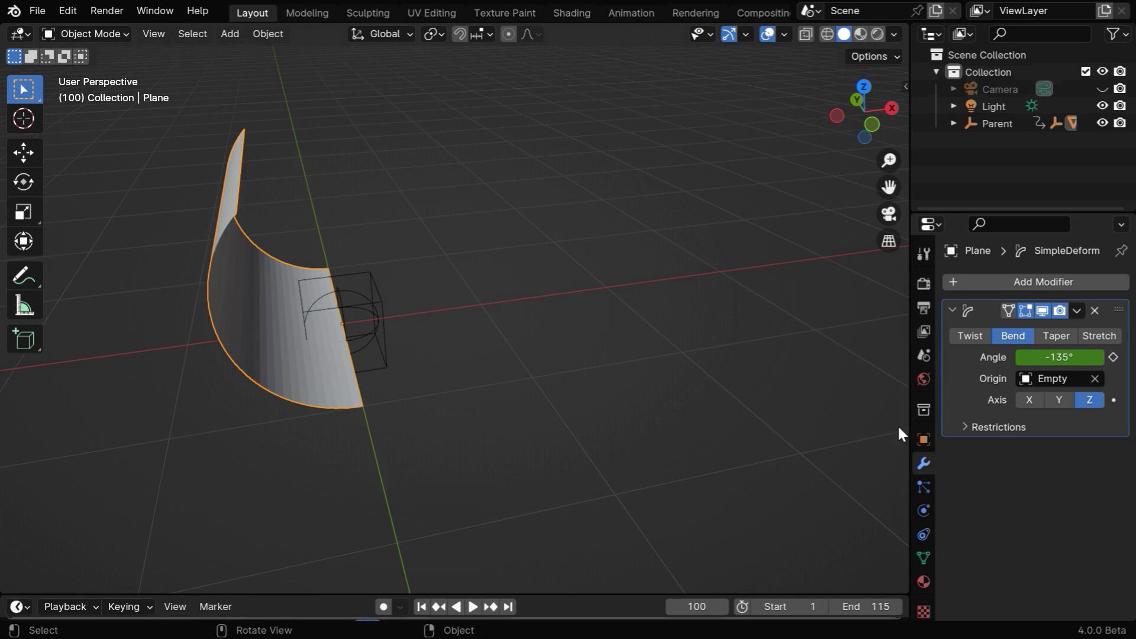
click(1087, 357)
text(0)
key(Return)
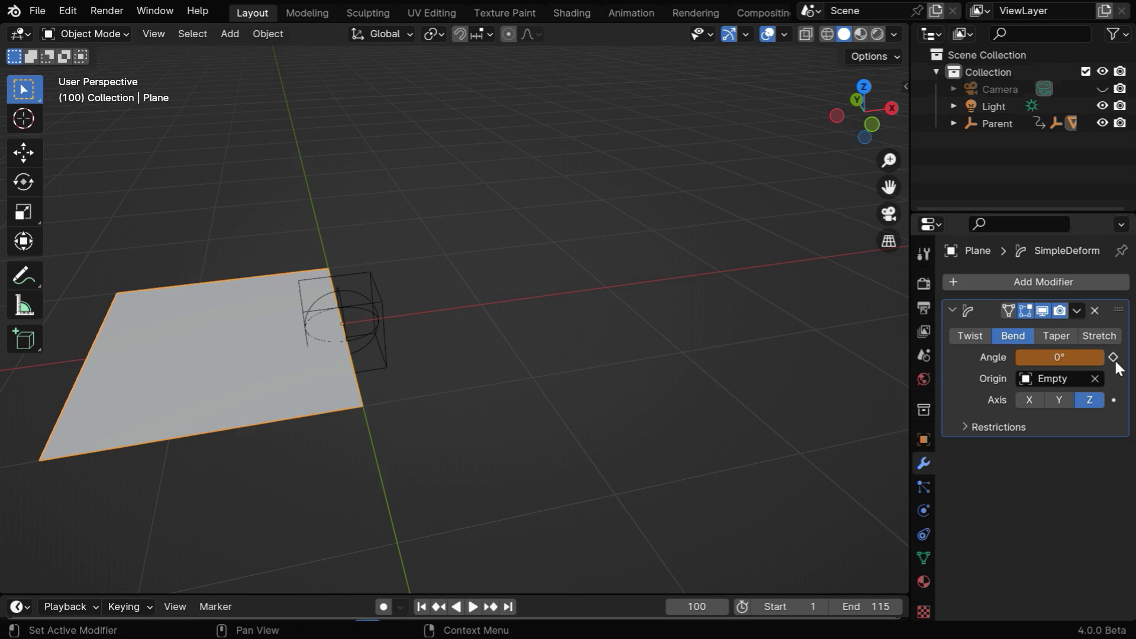
click(1113, 356)
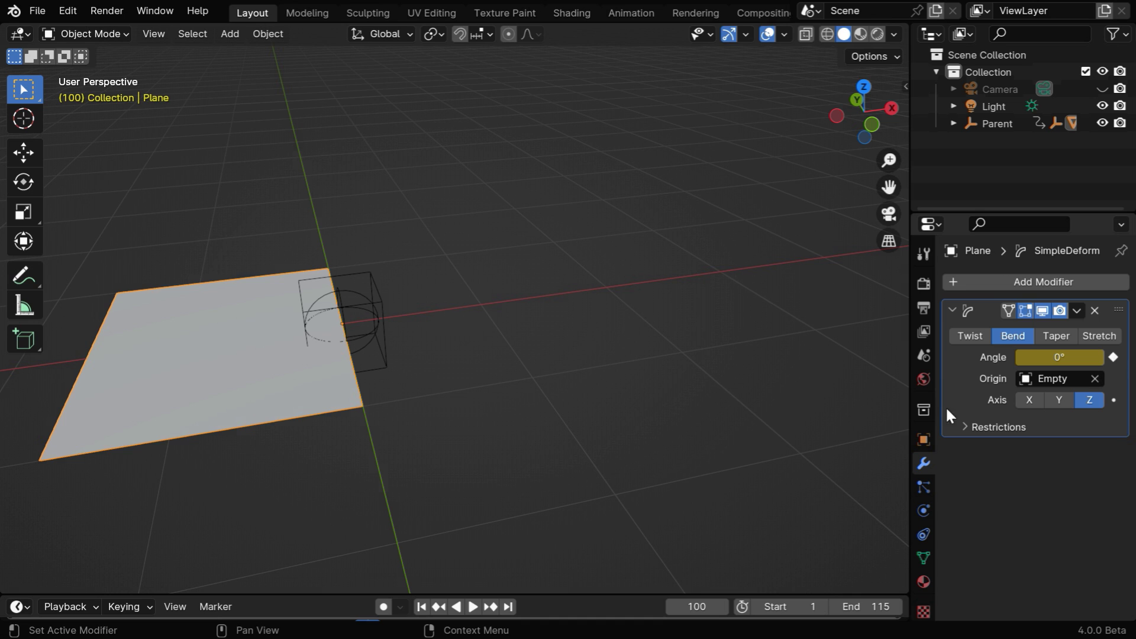
Play the page-bend animation from frame 1 and pause it around frame 29.
click(421, 606)
click(472, 606)
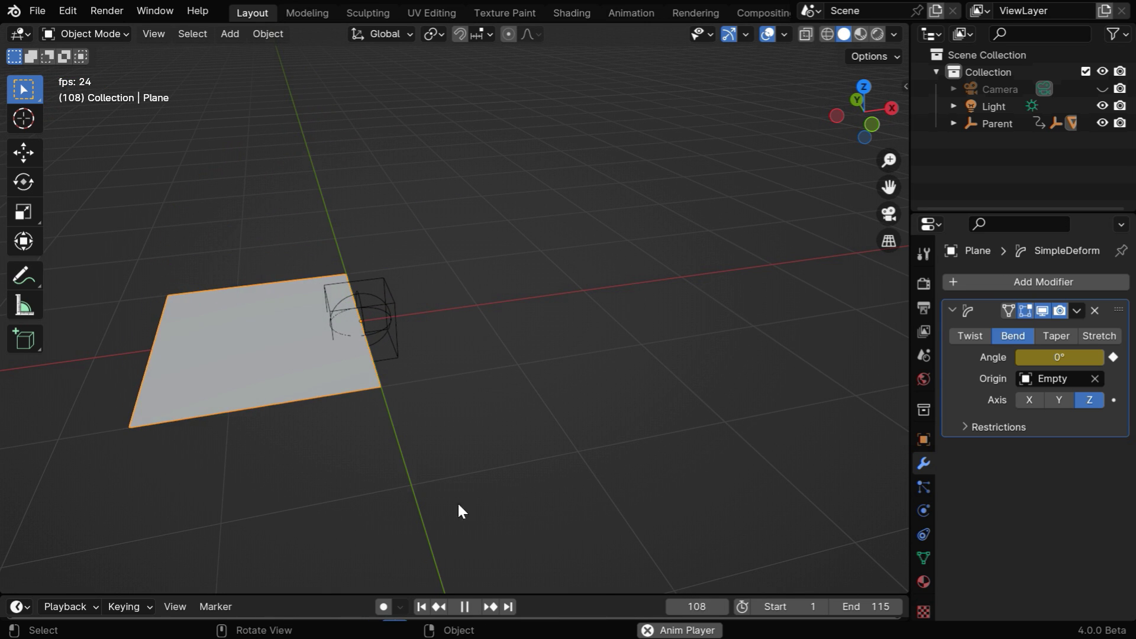
click(464, 606)
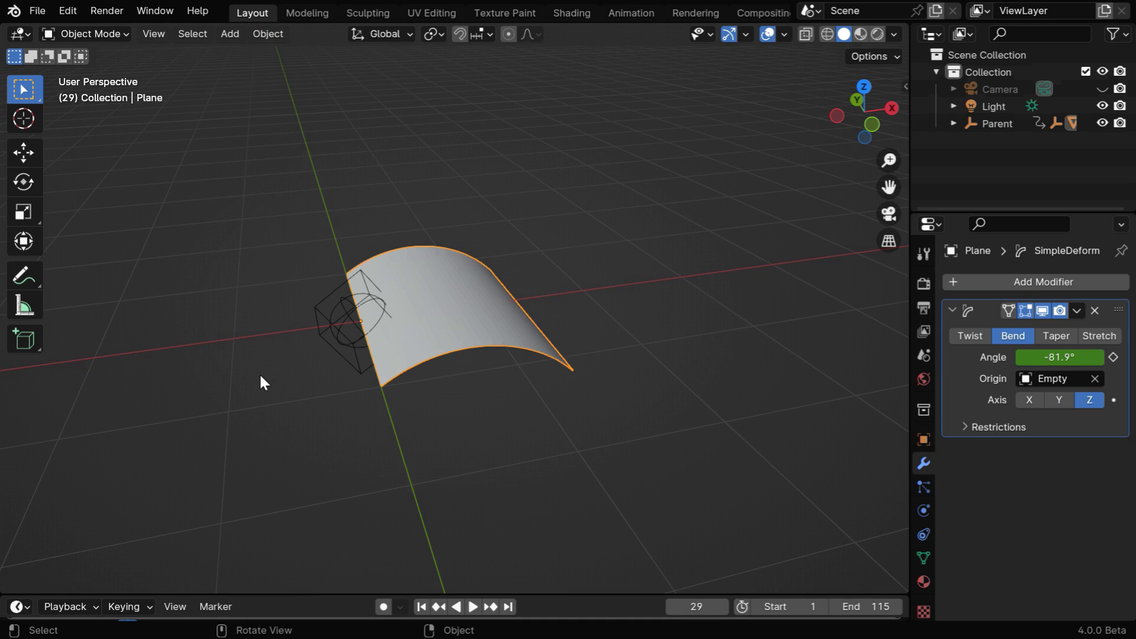
Keyframe a -75° SimpleDeform bend angle at frame 15, then play the animation back.
click(697, 607)
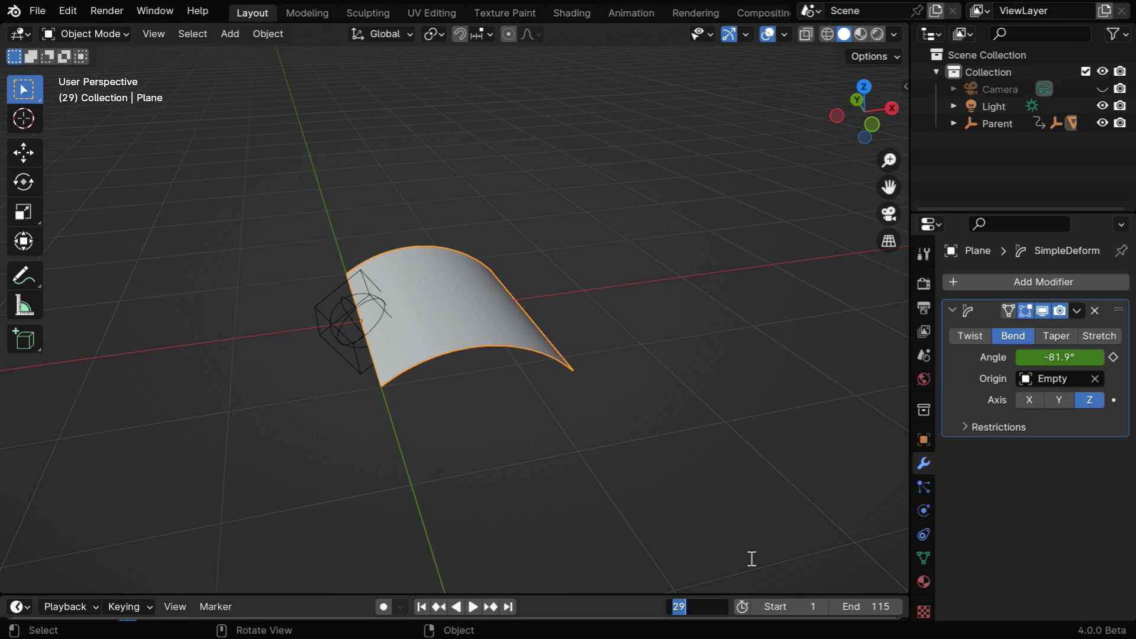
text(15)
key(Return)
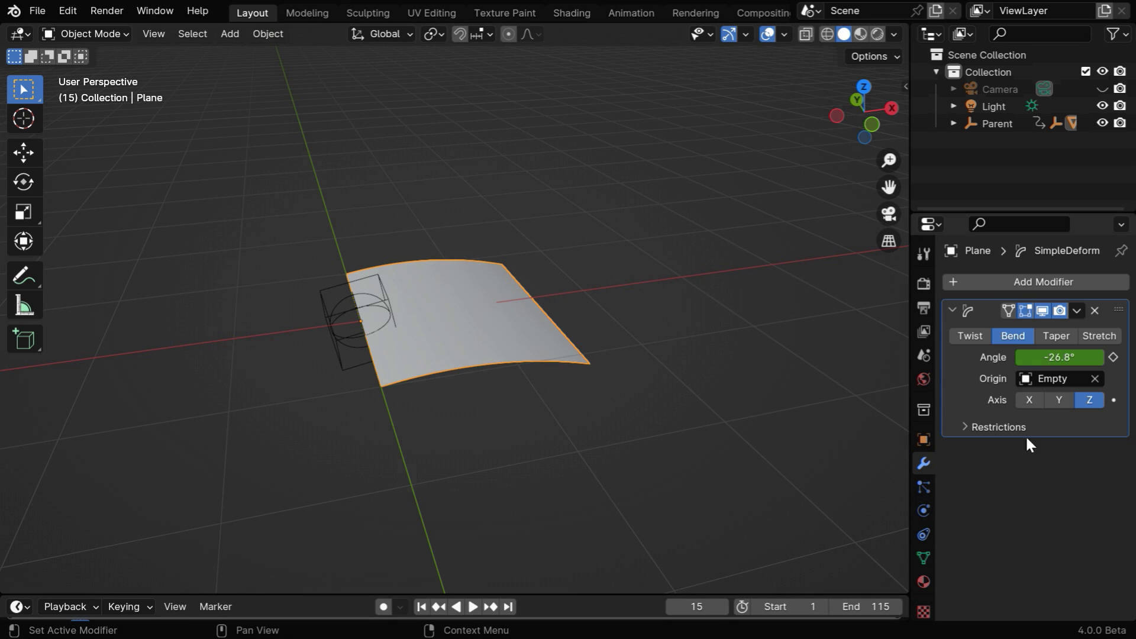
drag(1056, 358, 1055, 361)
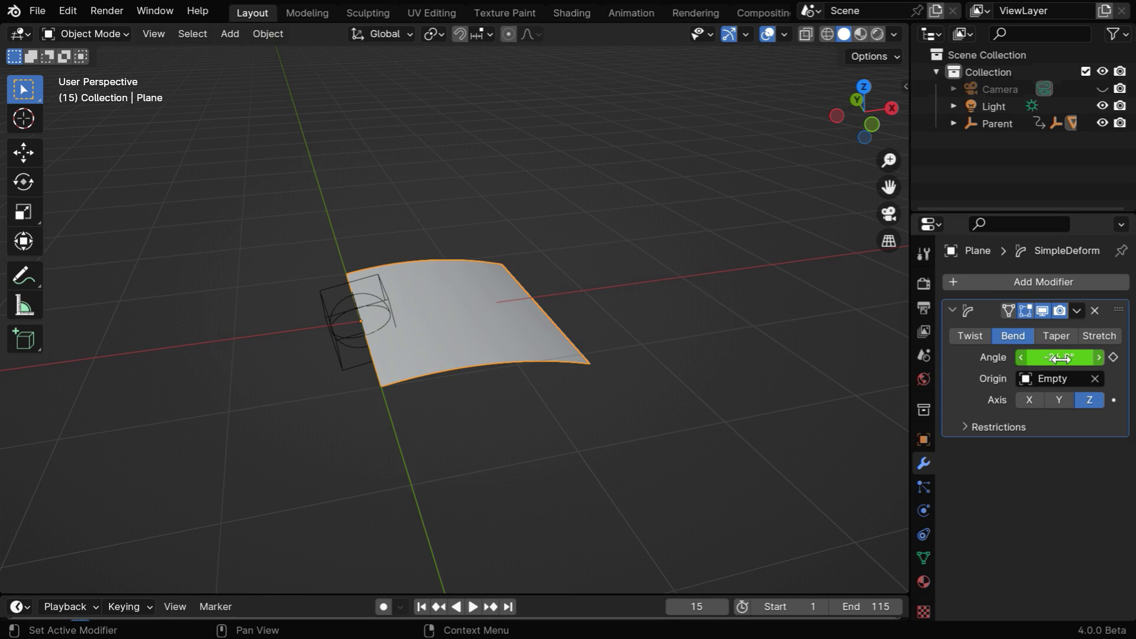
click(1063, 360)
text(-)
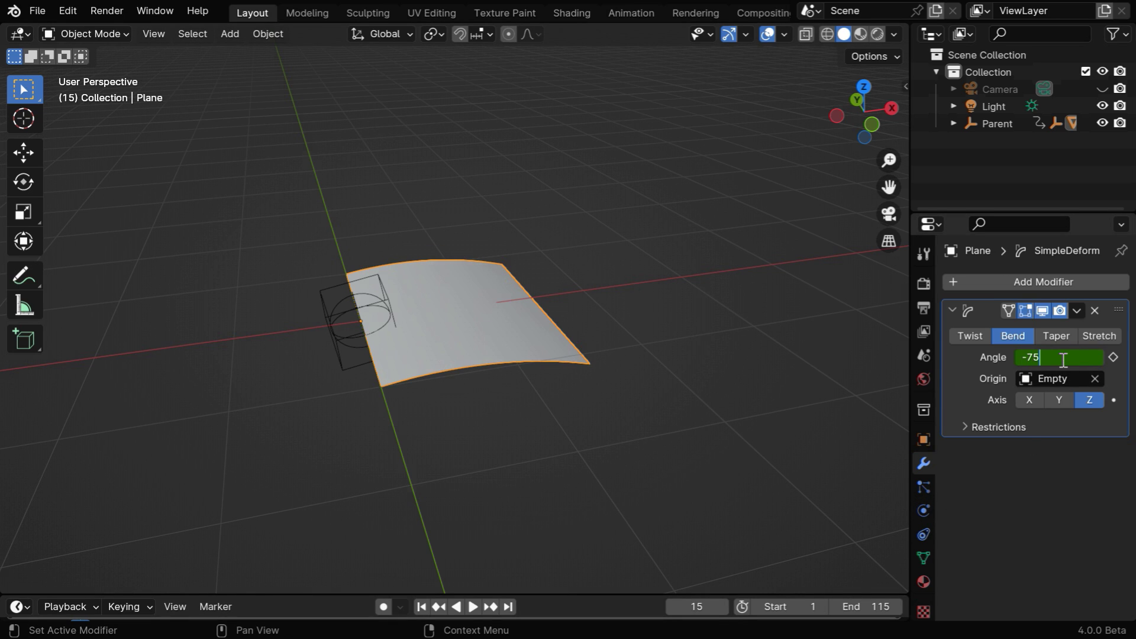
text(75)
key(Return)
click(1113, 357)
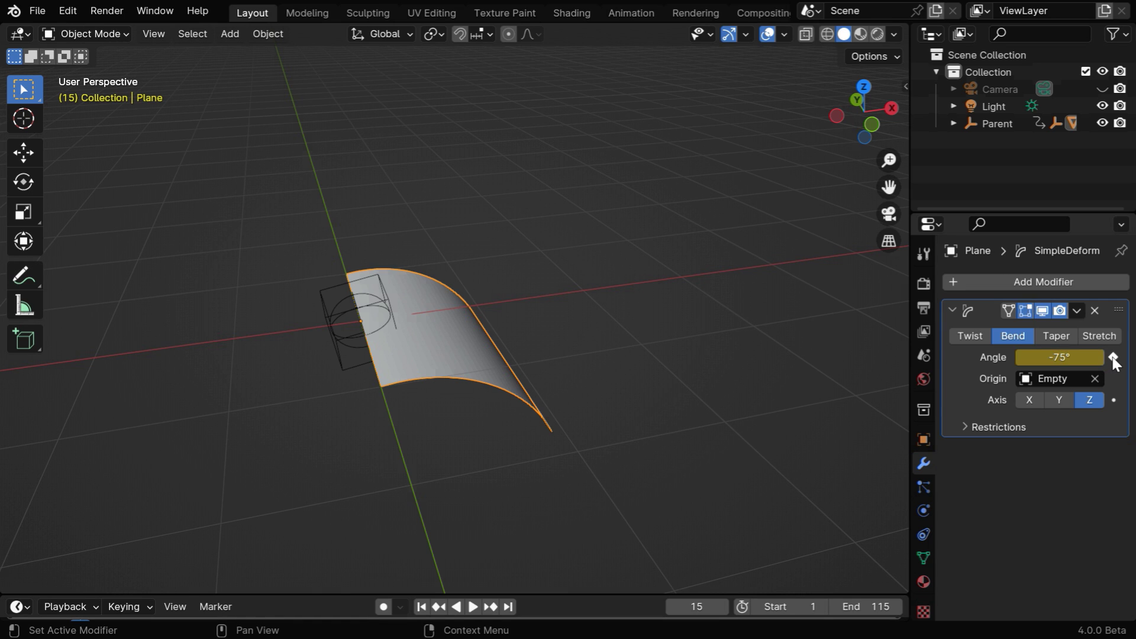
click(473, 607)
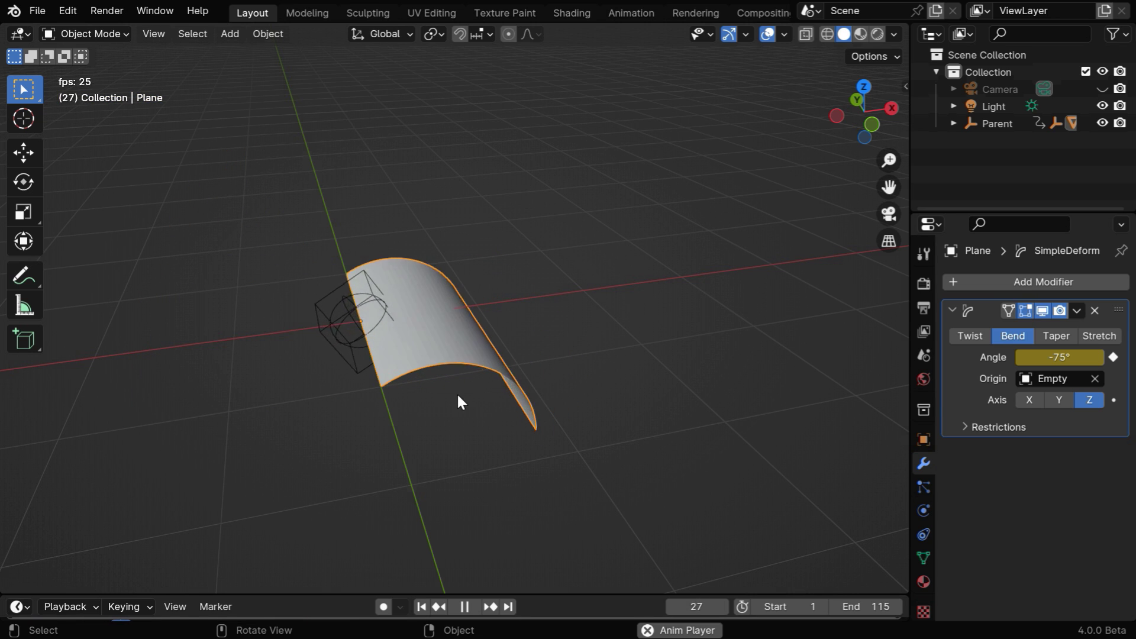
Stop playback, select the Parent empty, and keyframe its Y rotation at -5.5° on frame 5.
click(467, 607)
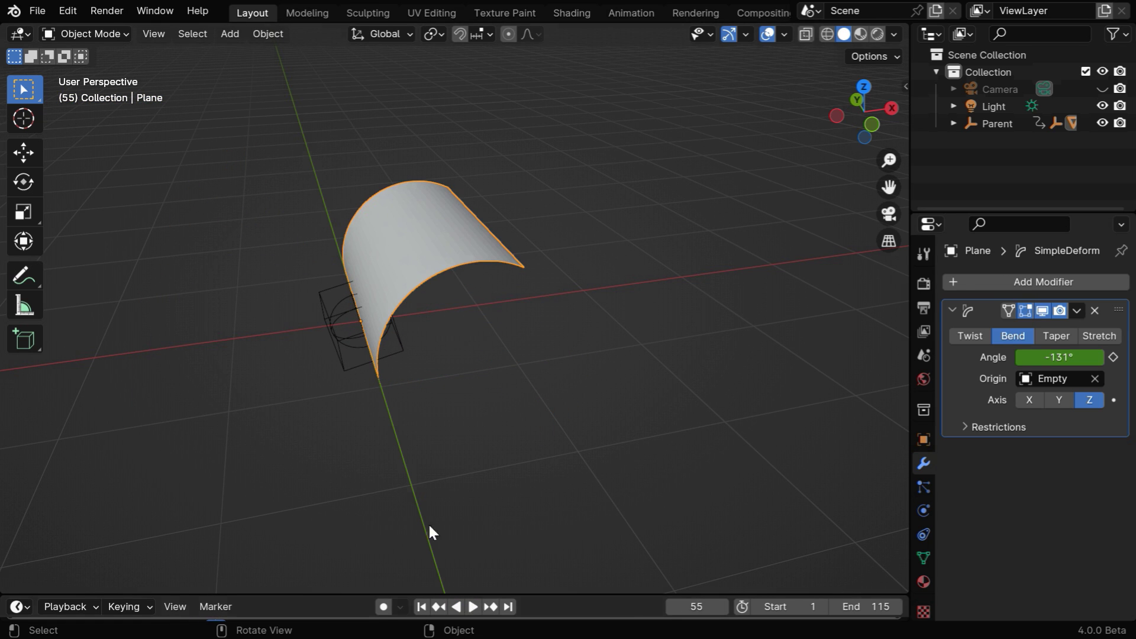
click(347, 369)
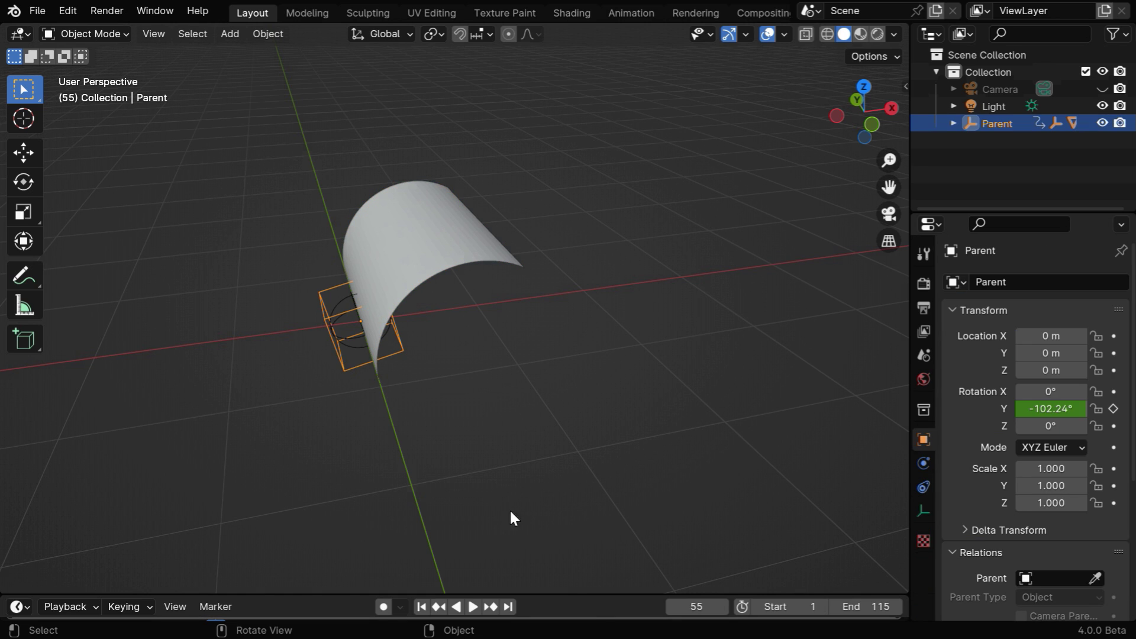
click(421, 607)
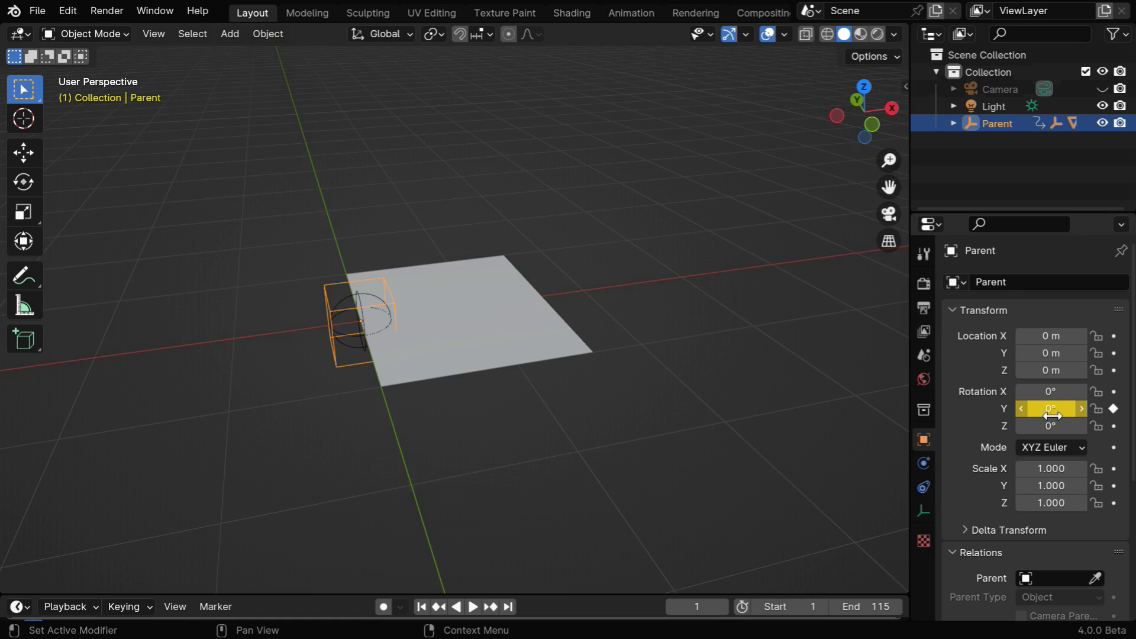
double_click(704, 606)
text(5)
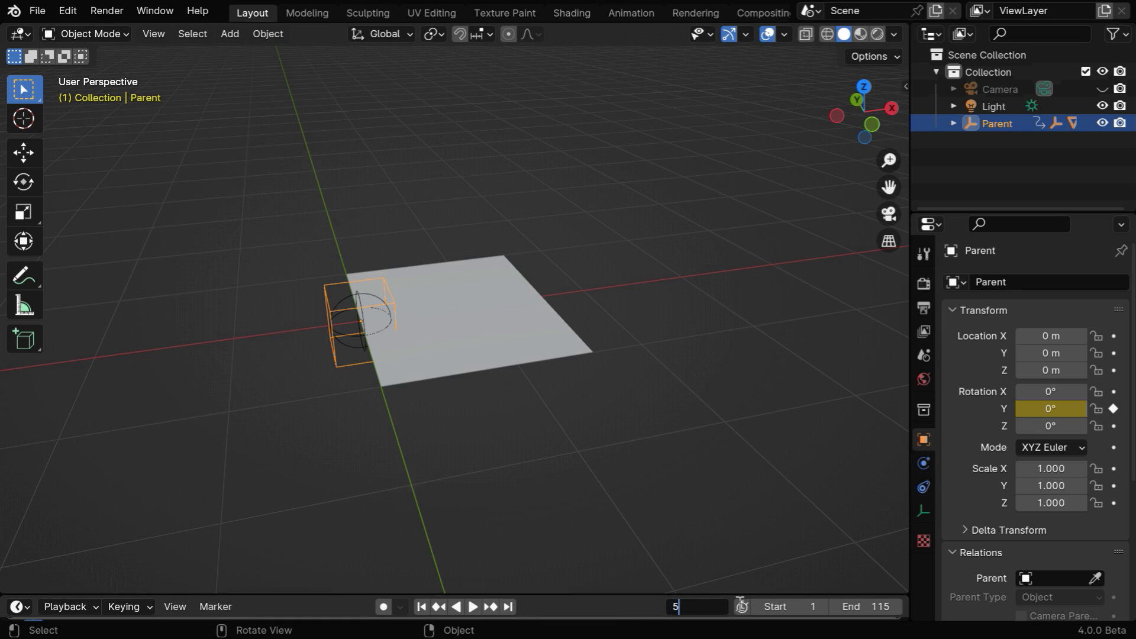
key(Return)
click(1059, 409)
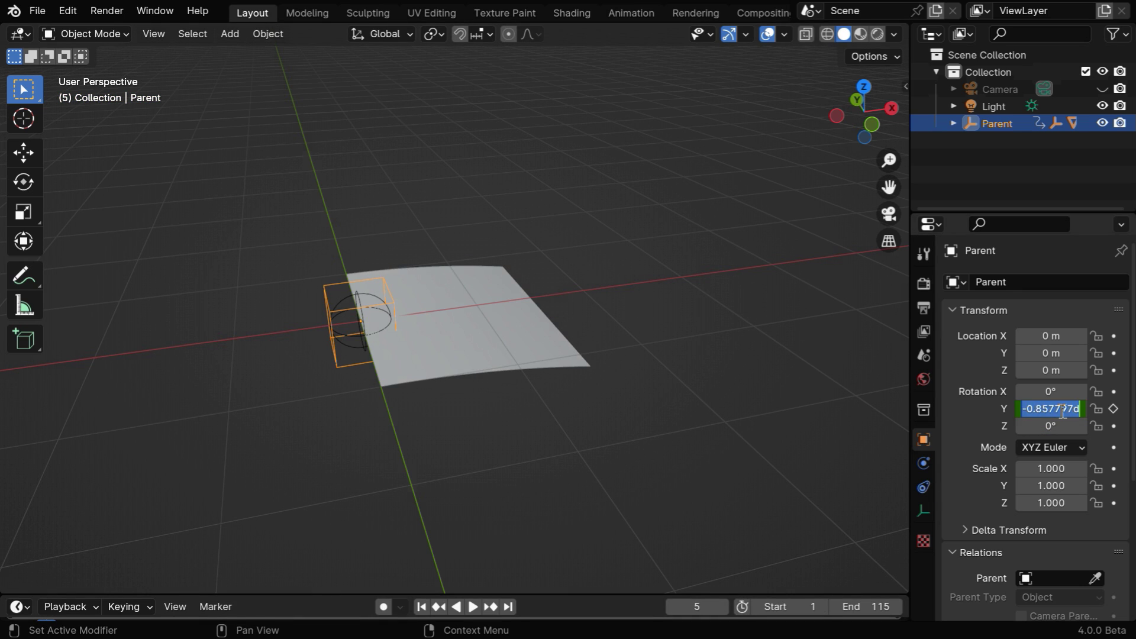
text(-5.5)
key(Return)
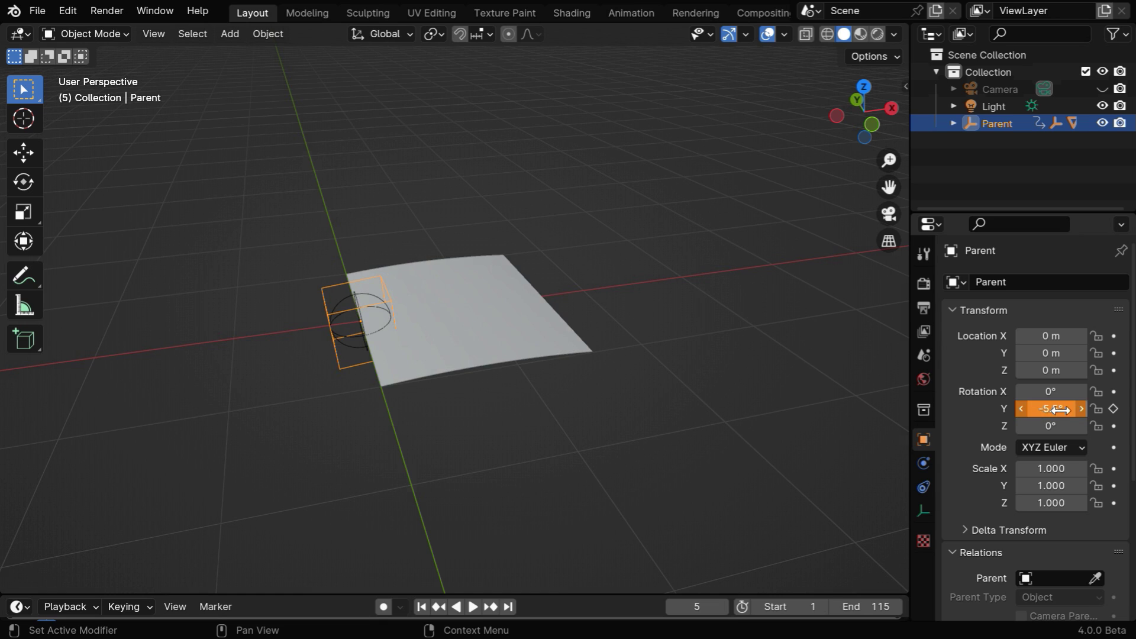
click(1113, 409)
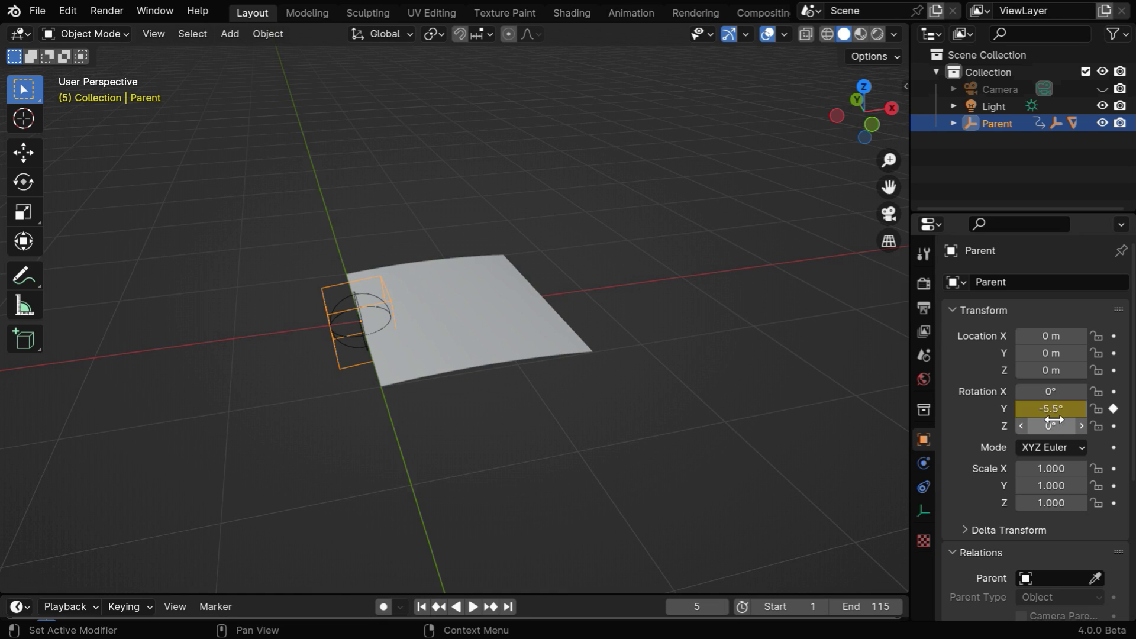
Keyframe the Parent's Y rotation at -22° on frame 10.
click(728, 614)
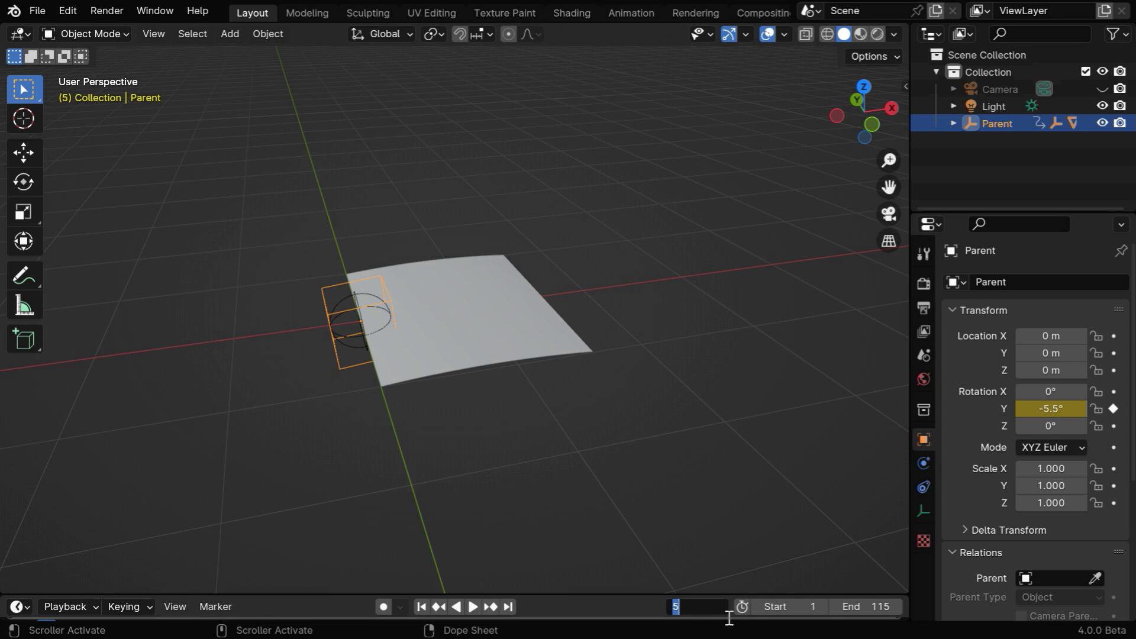
text(10)
key(Return)
click(1057, 409)
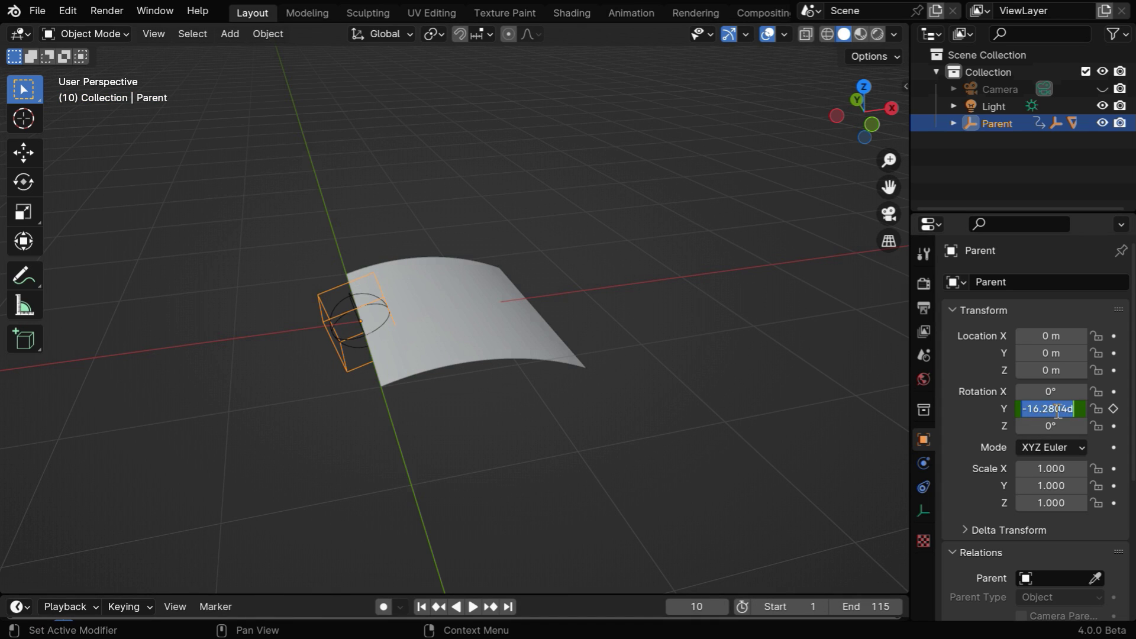
key(BackSpace)
text(-22)
key(Return)
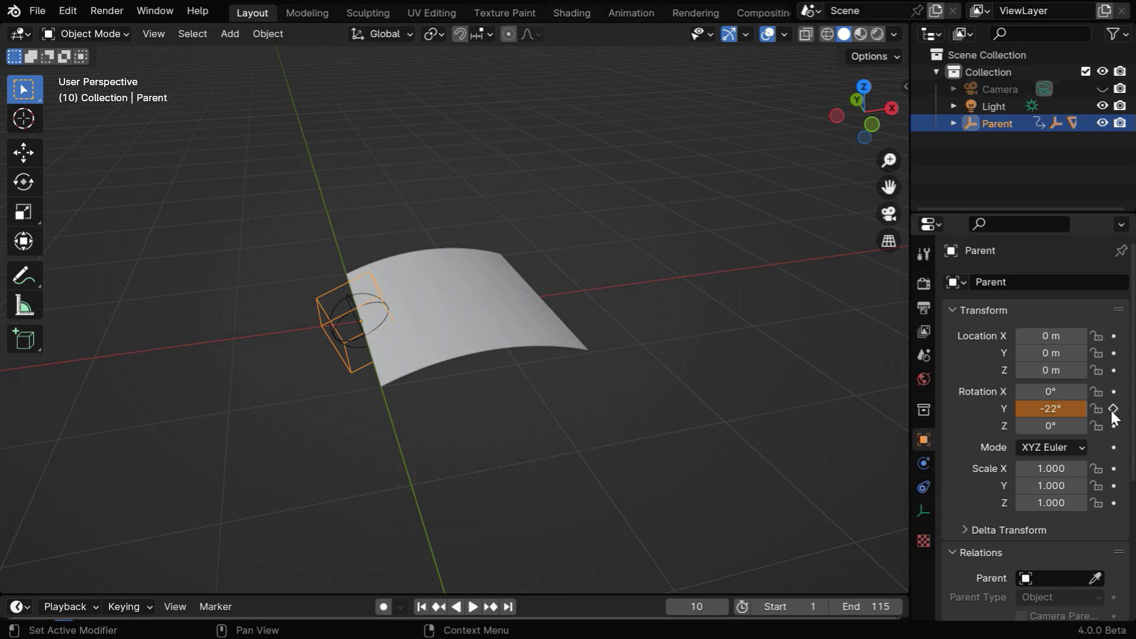
click(1113, 409)
Keyframe the Parent's Y rotation at -38° on frame 15.
click(697, 604)
text(1)
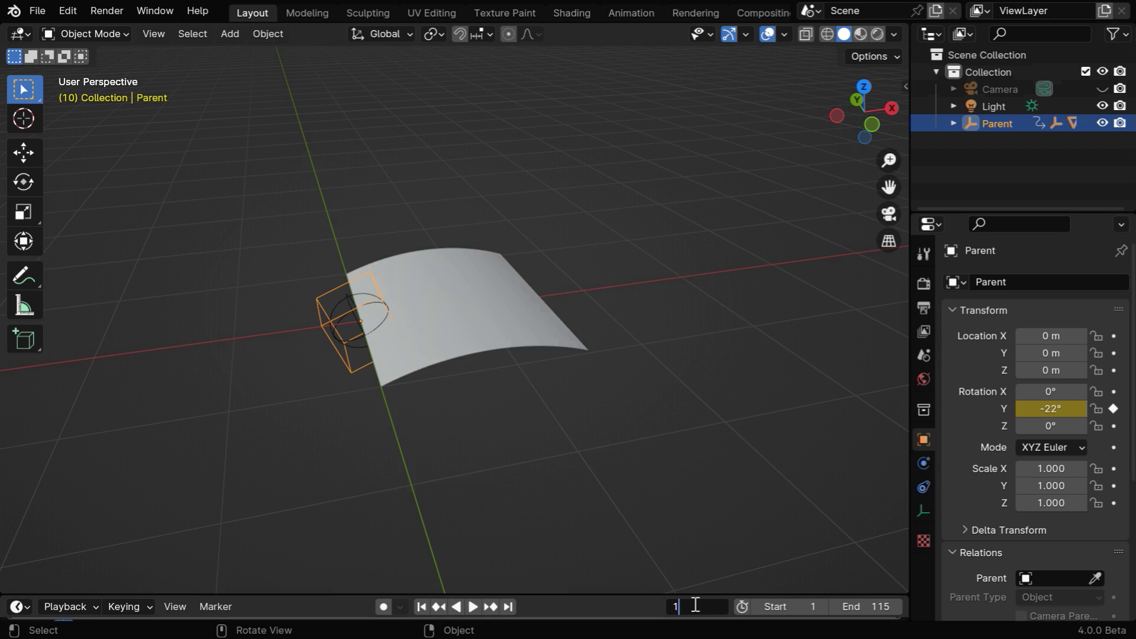
text(5)
key(Return)
click(1058, 409)
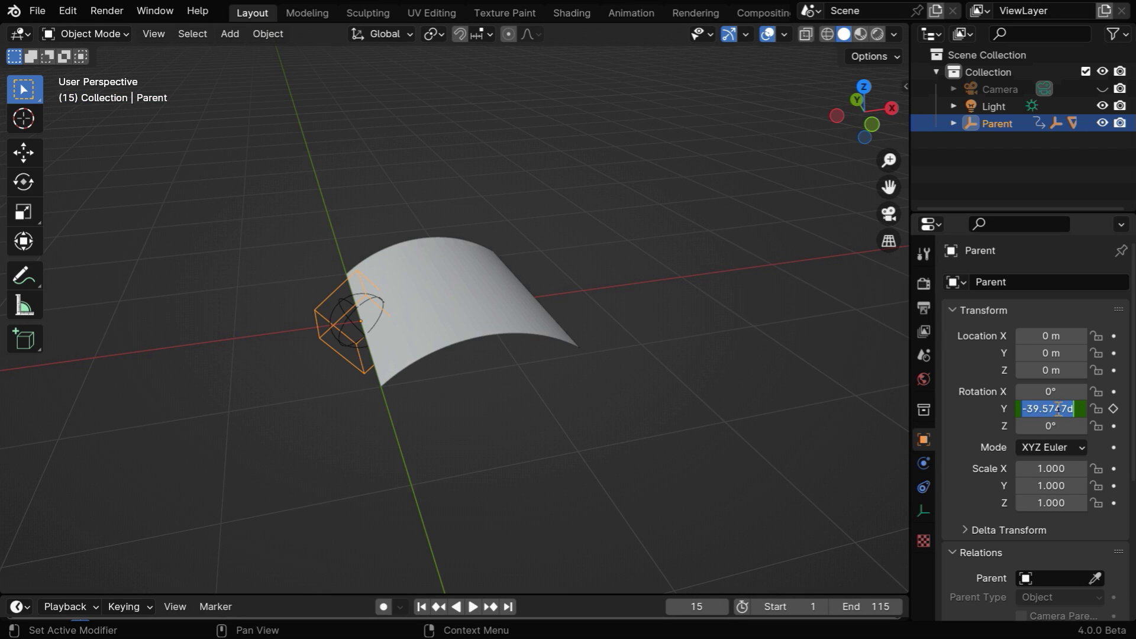
key(BackSpace)
text(-38)
key(Return)
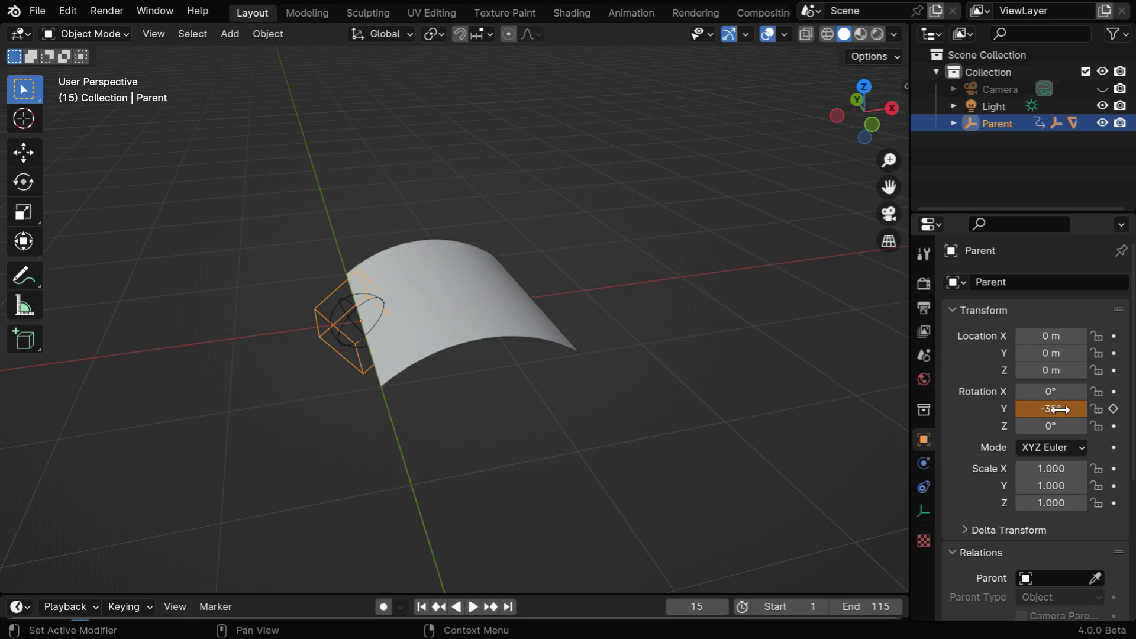
click(1113, 409)
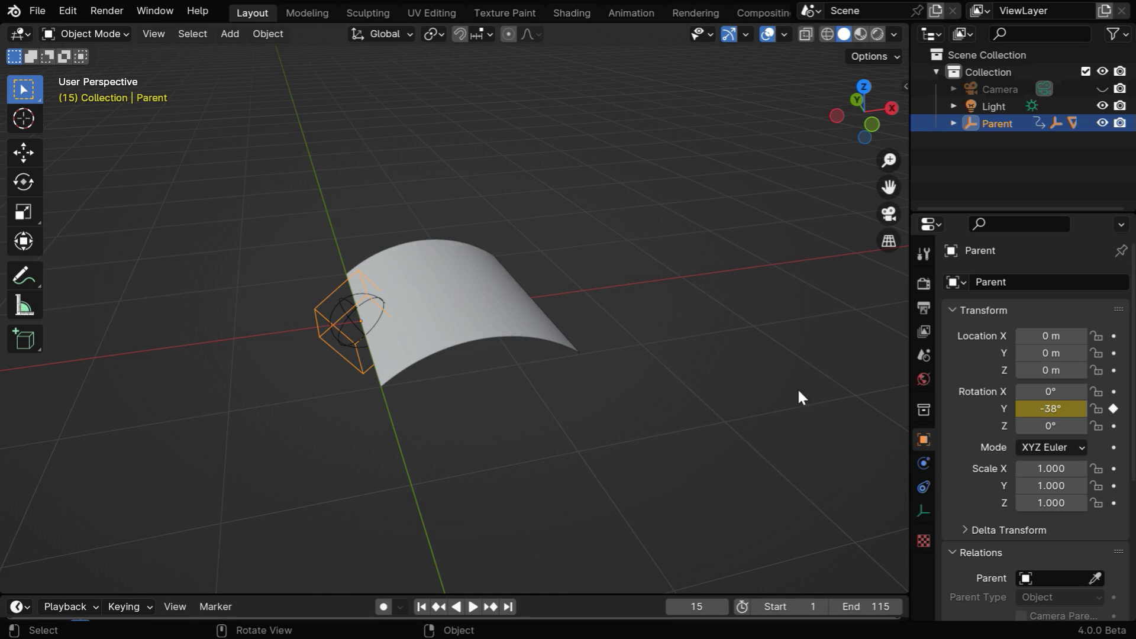
Preview the bend animation, then apply Object > Shade Smooth to the page Plane.
click(421, 610)
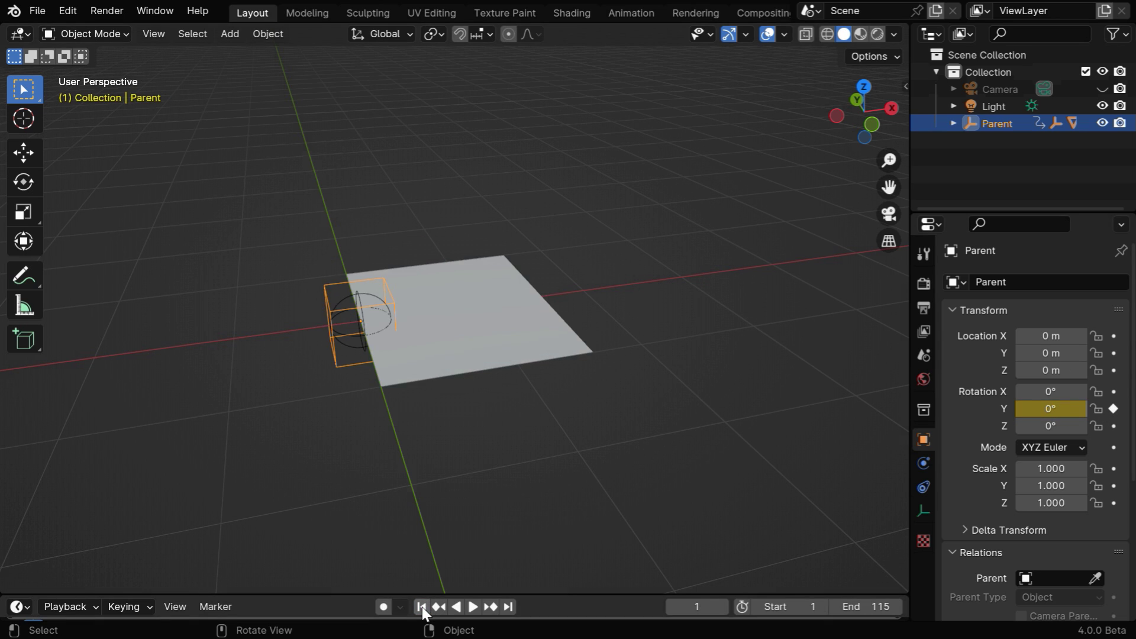
click(473, 606)
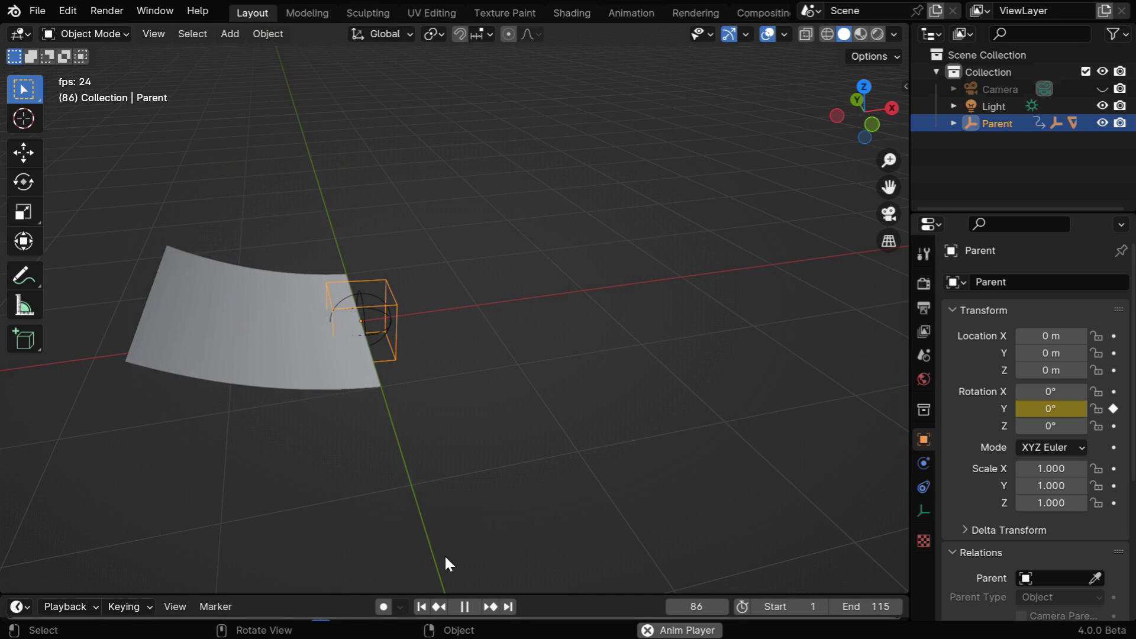
click(464, 606)
click(262, 382)
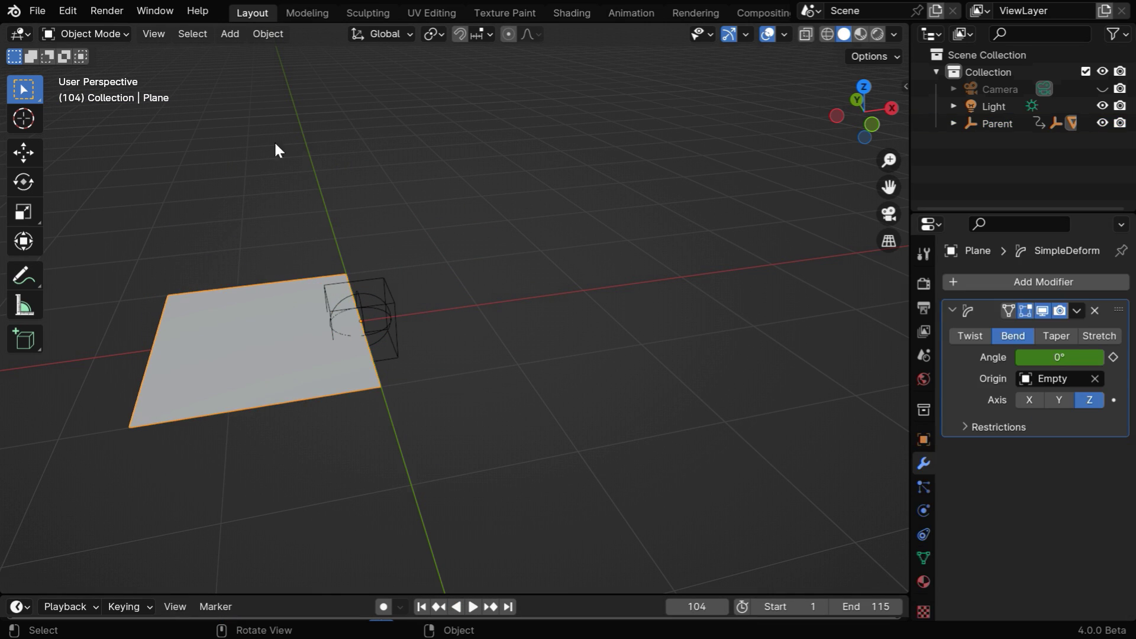
click(268, 34)
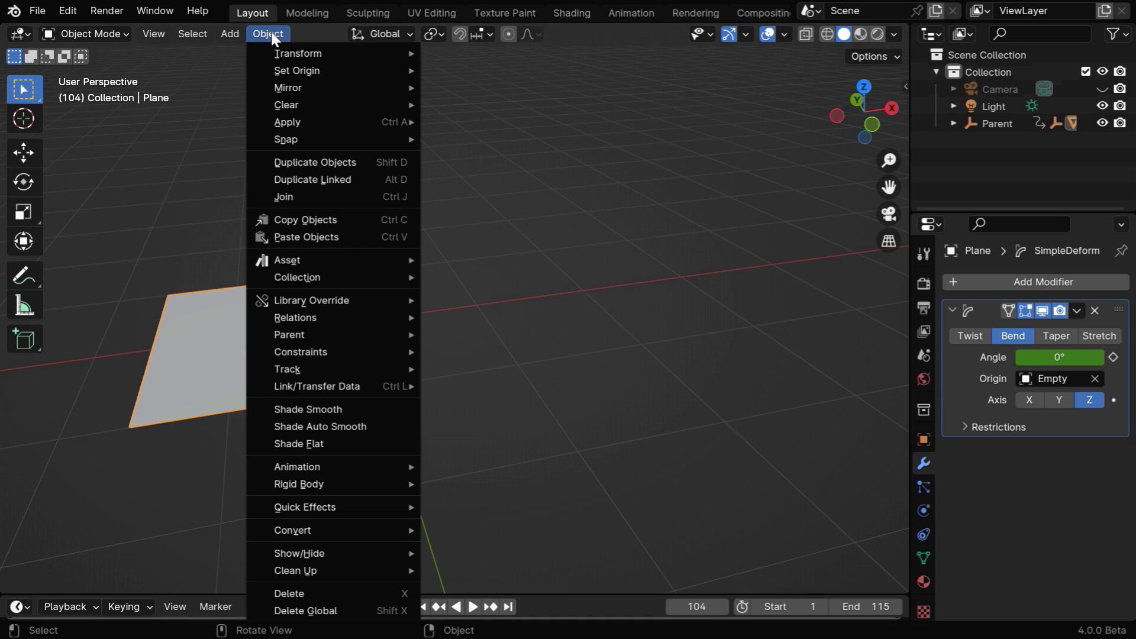
click(301, 409)
Replay the page-flip animation from frame 1 while orbiting around the bending page.
click(421, 606)
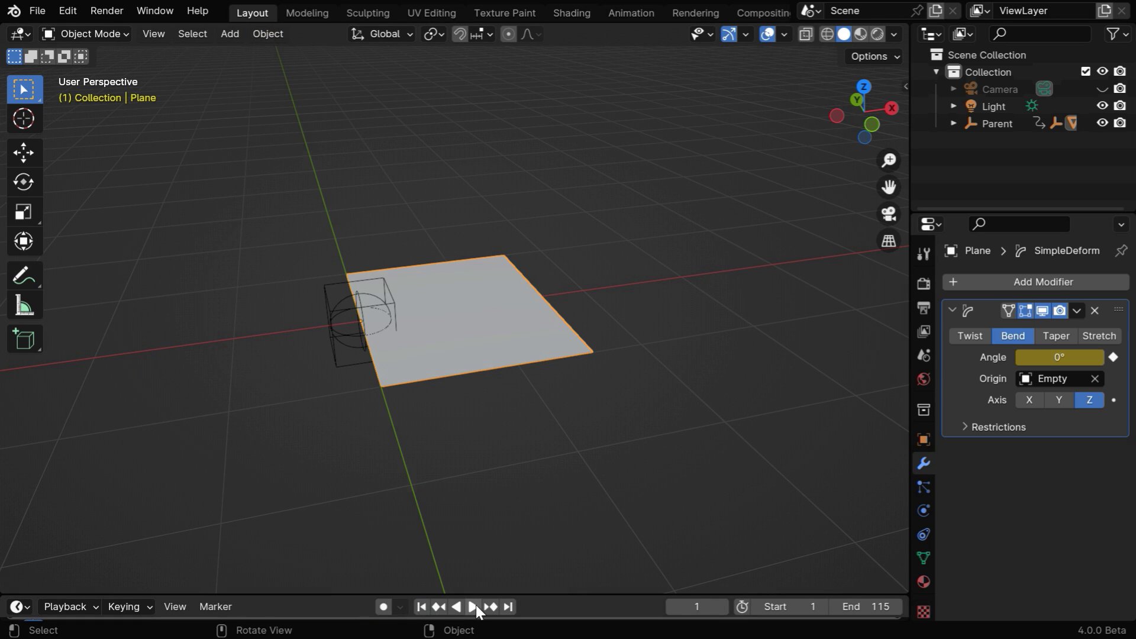
click(473, 607)
middle_drag(557, 431, 523, 480)
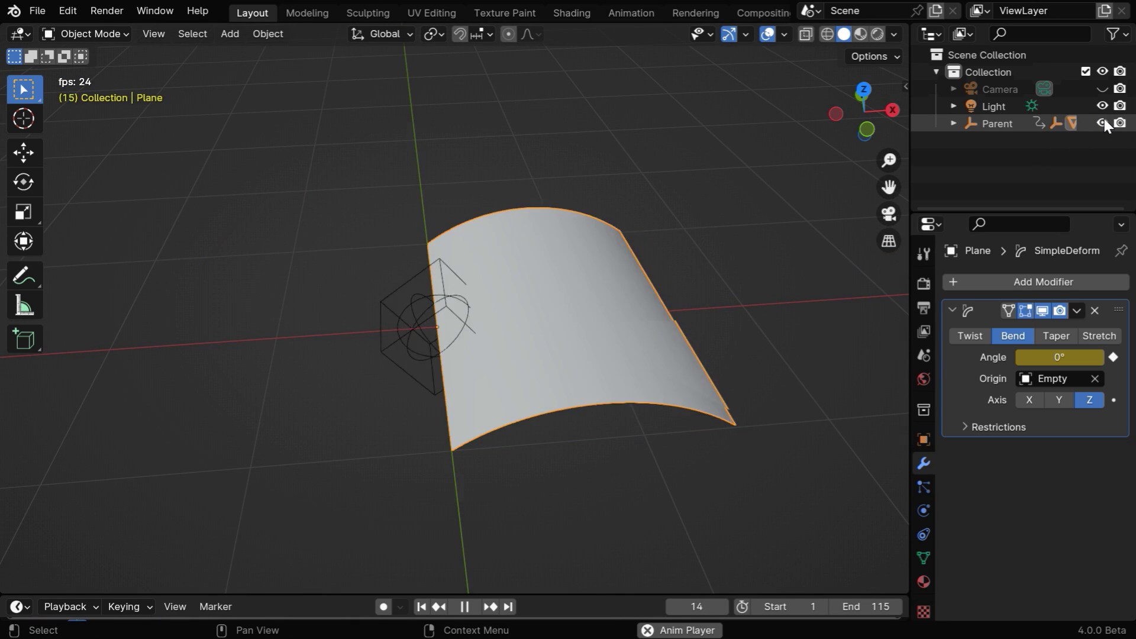
Hide the Parent rig in viewport and render, expand it, and preview with Rendered shading.
click(1102, 123)
click(1120, 123)
click(953, 123)
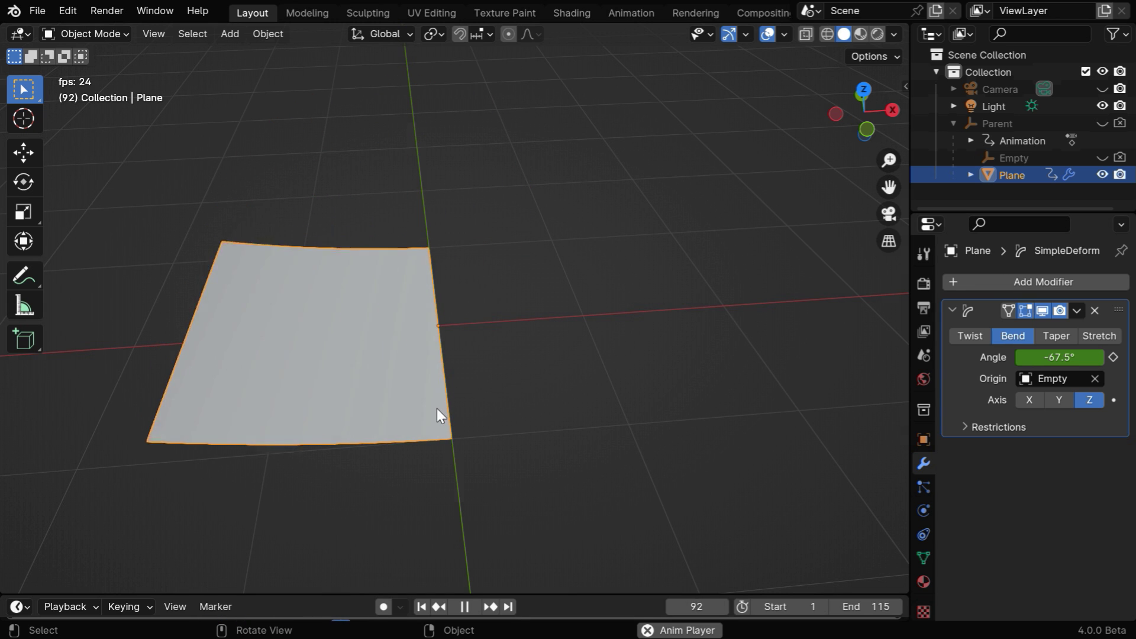
click(878, 35)
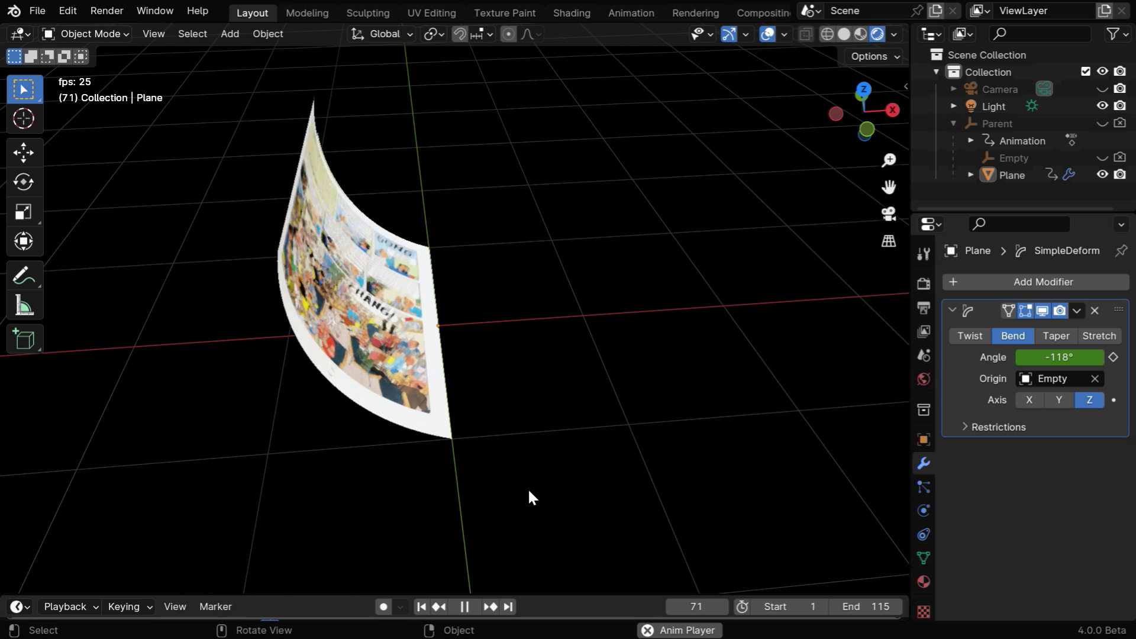
mouse_move(530, 481)
middle_down()
mouse_move(533, 500)
mouse_move(527, 477)
middle_up()
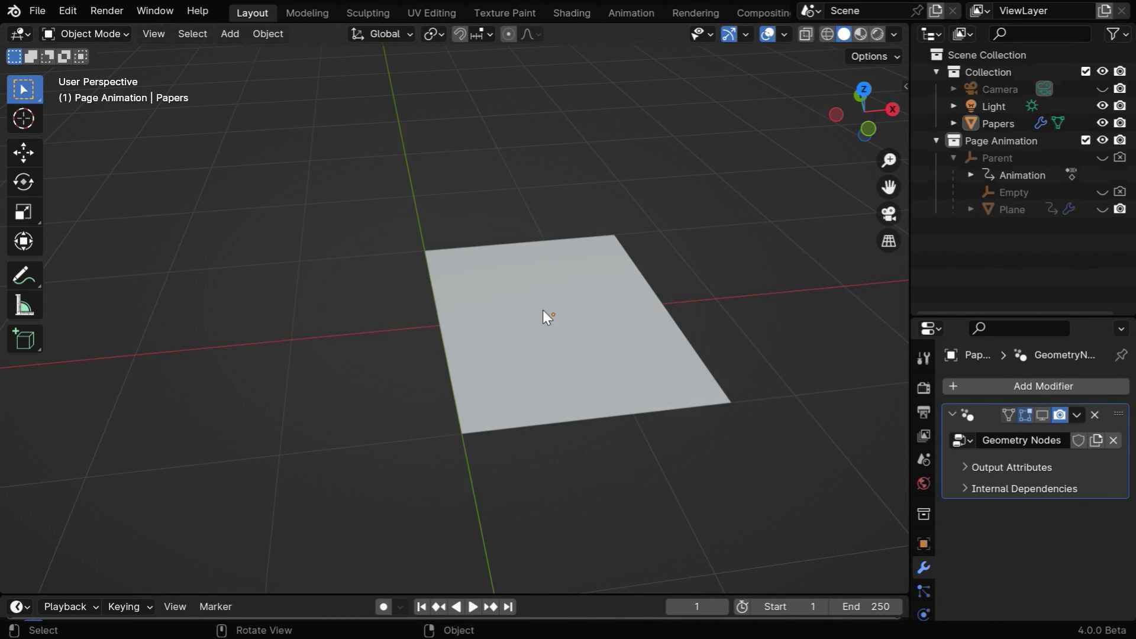
Enable the Papers' Geometry Nodes modifier in the viewport and briefly inspect the Geometry Node Editor.
click(1042, 417)
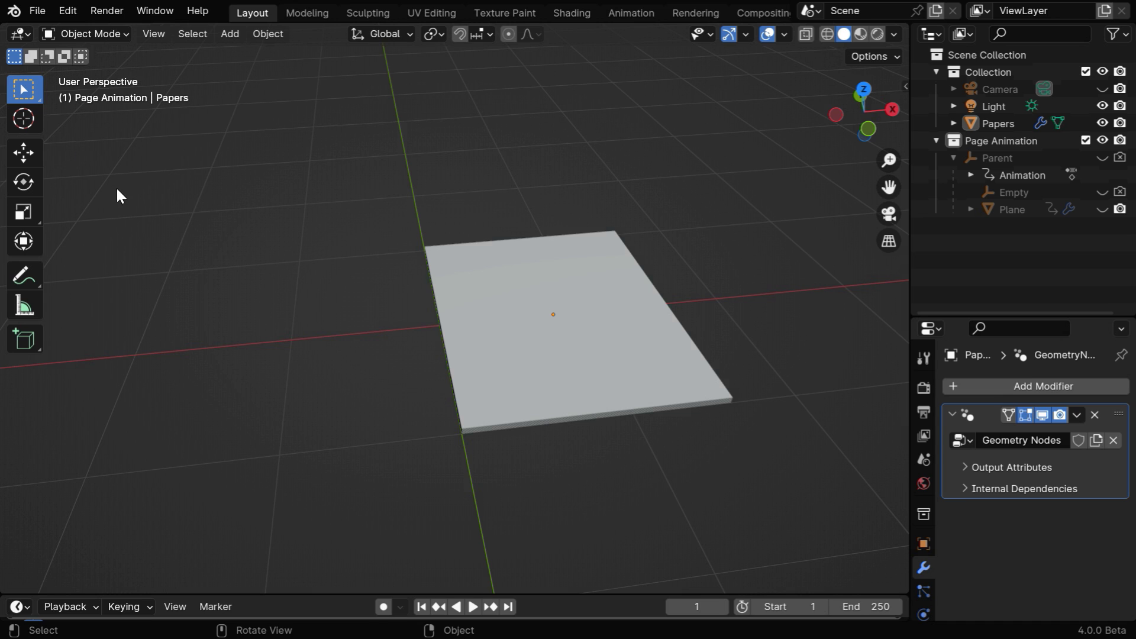
click(22, 34)
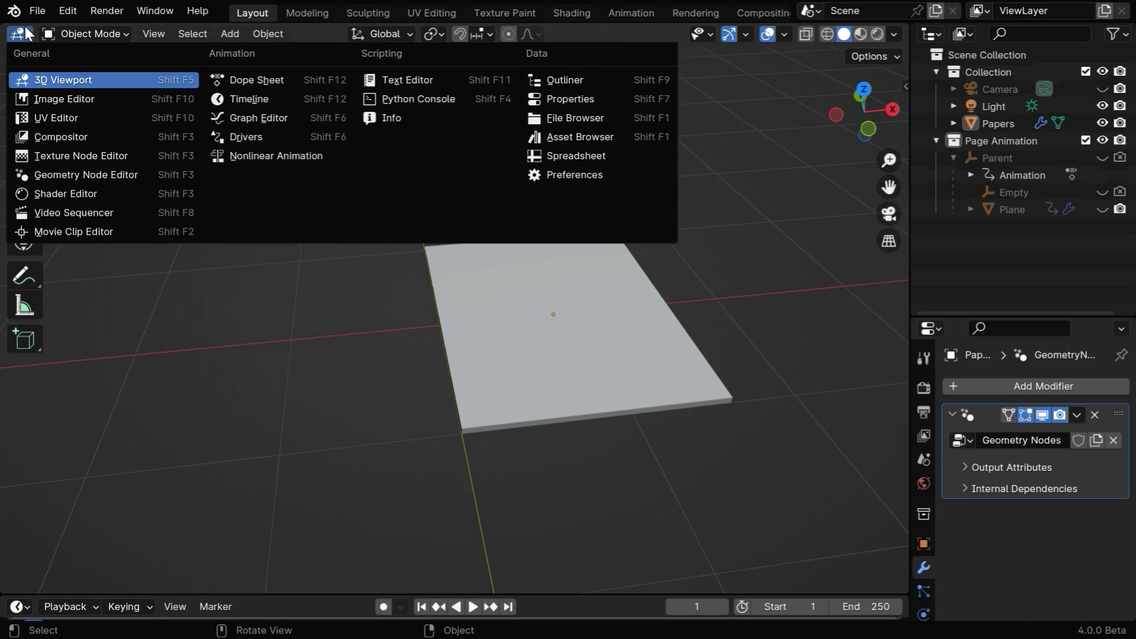
click(59, 175)
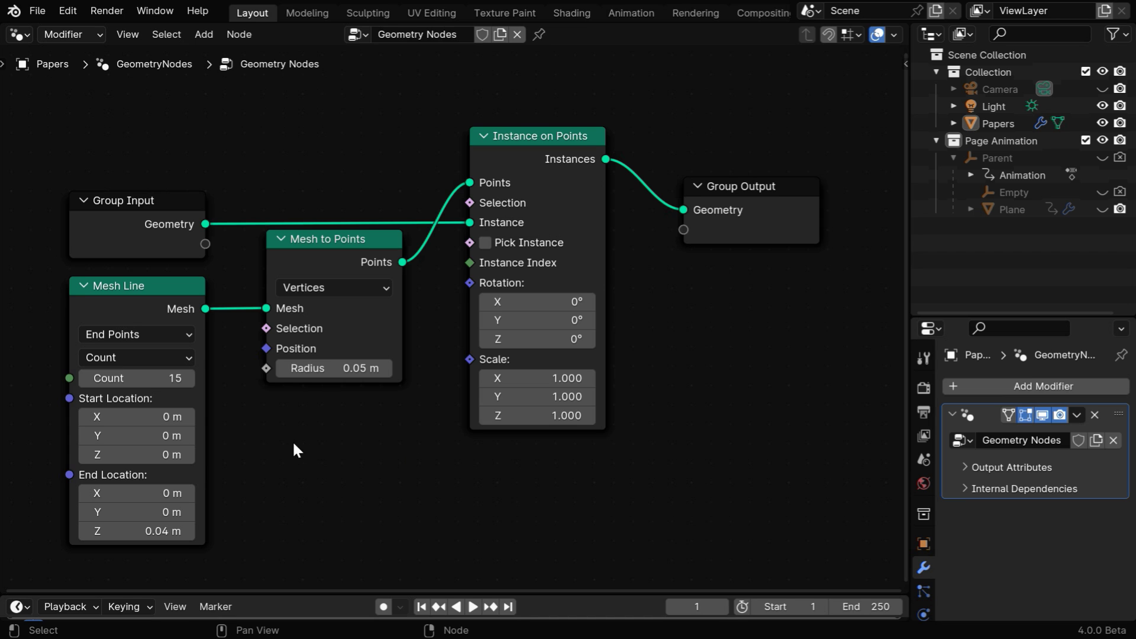
click(22, 39)
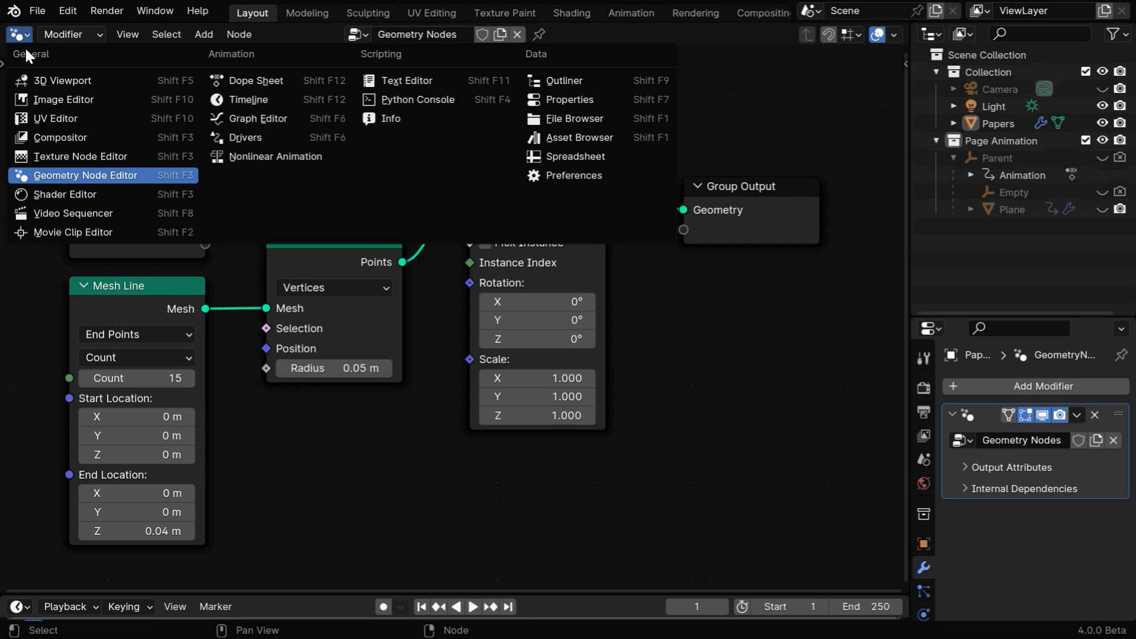
click(38, 76)
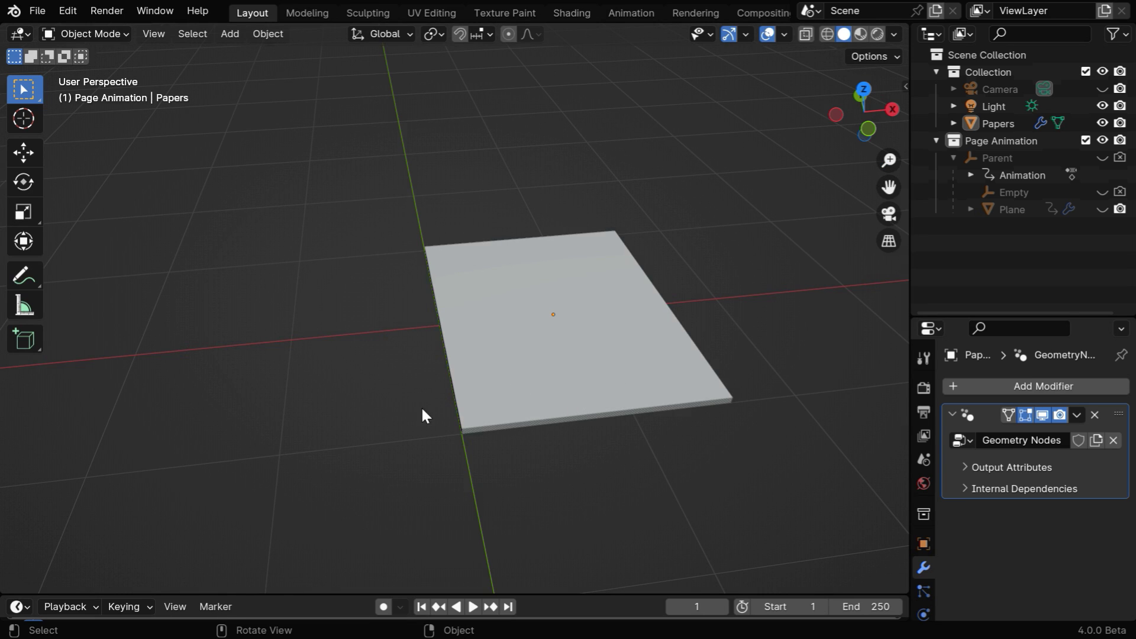
Unhide the page Plane and raise the Parent rig to Location Z 0.05 m.
click(1102, 209)
click(1013, 210)
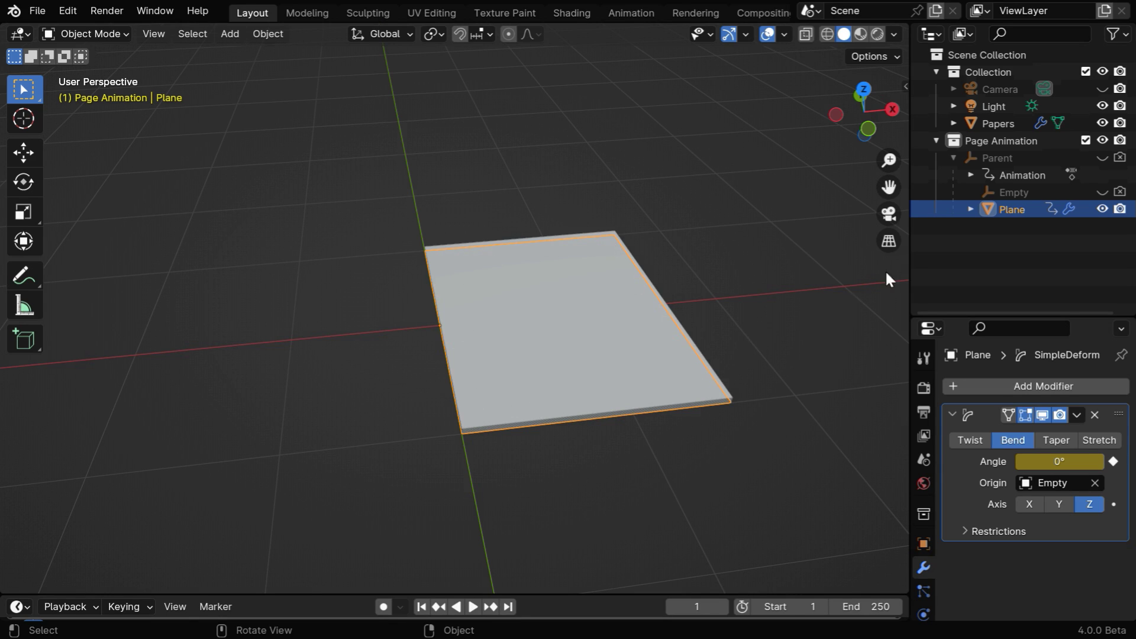
click(996, 158)
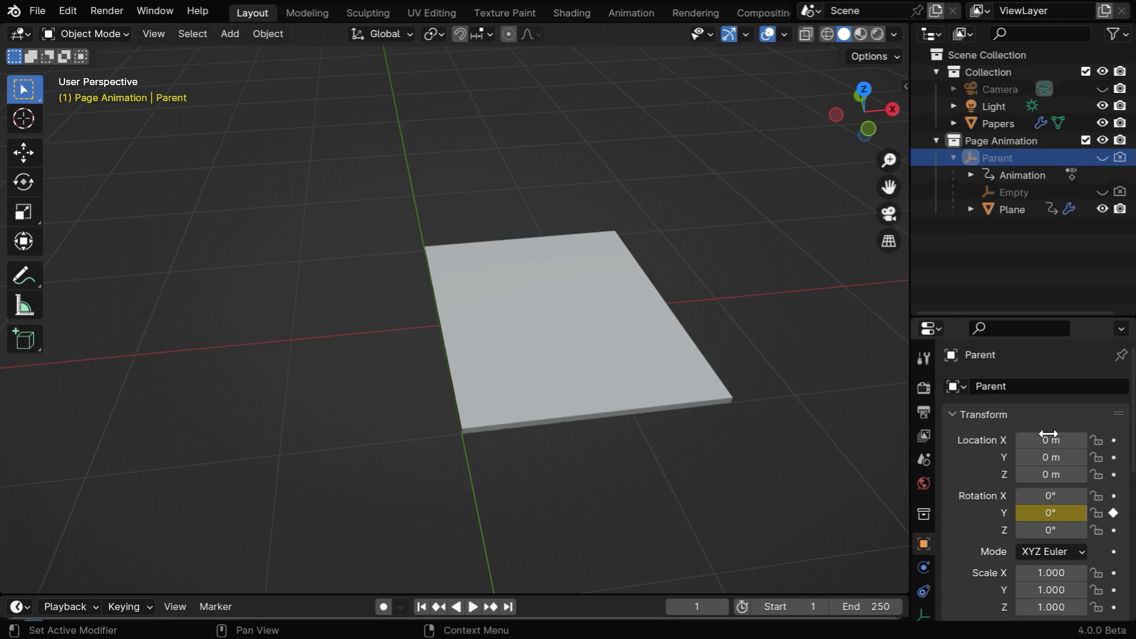
click(1050, 475)
text(0.05)
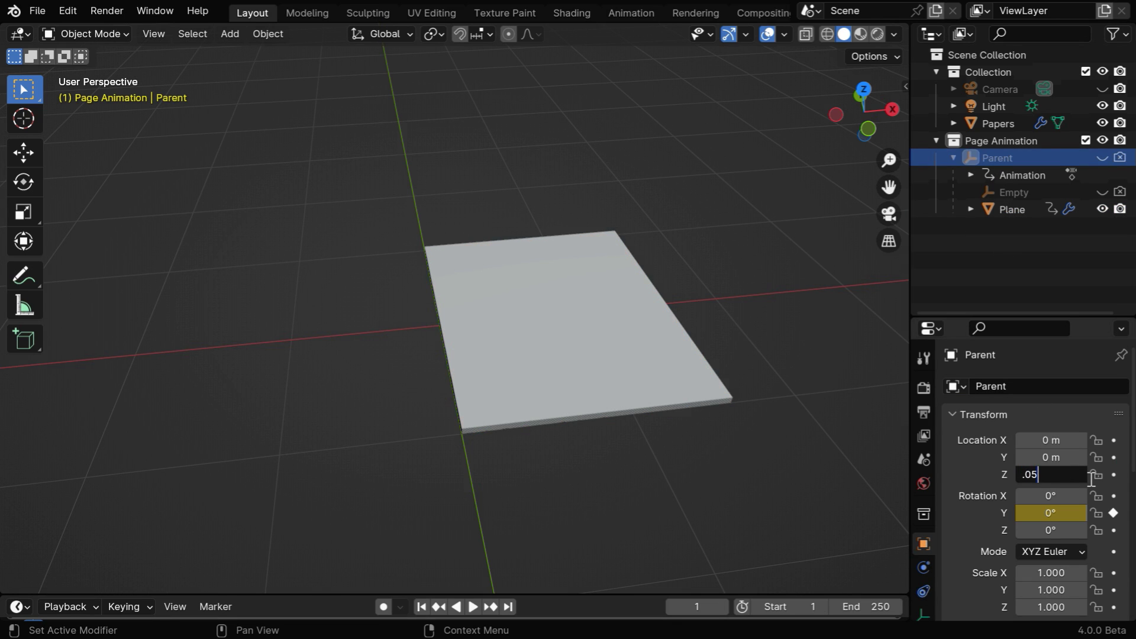
key(Return)
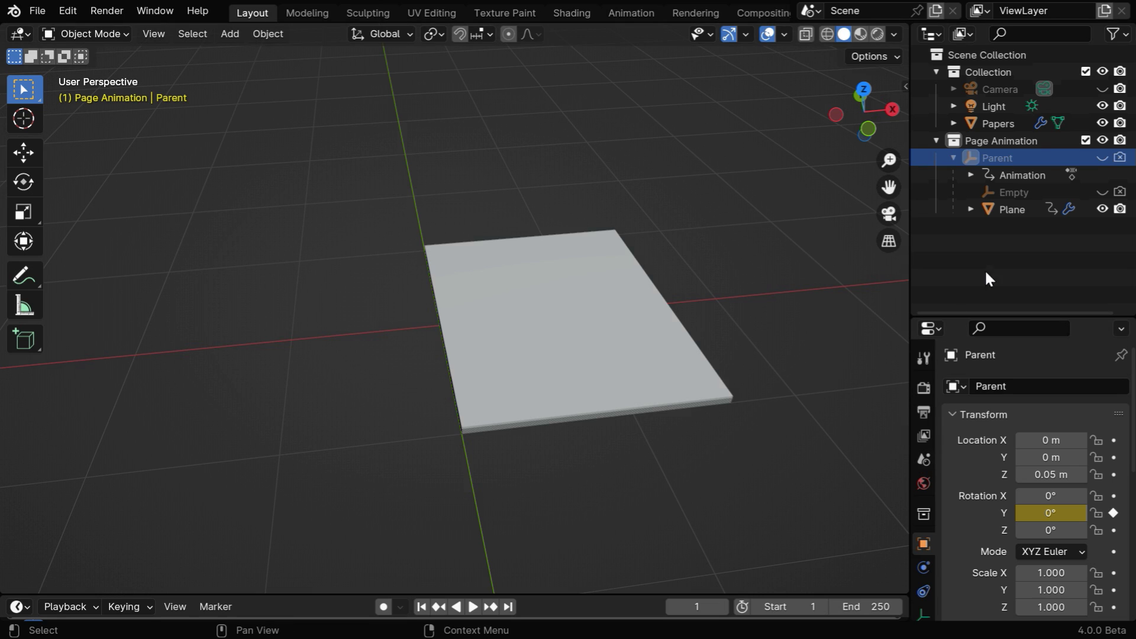
Set both the Plane's and the Empty's Location Z to 0.0001 m.
click(1012, 209)
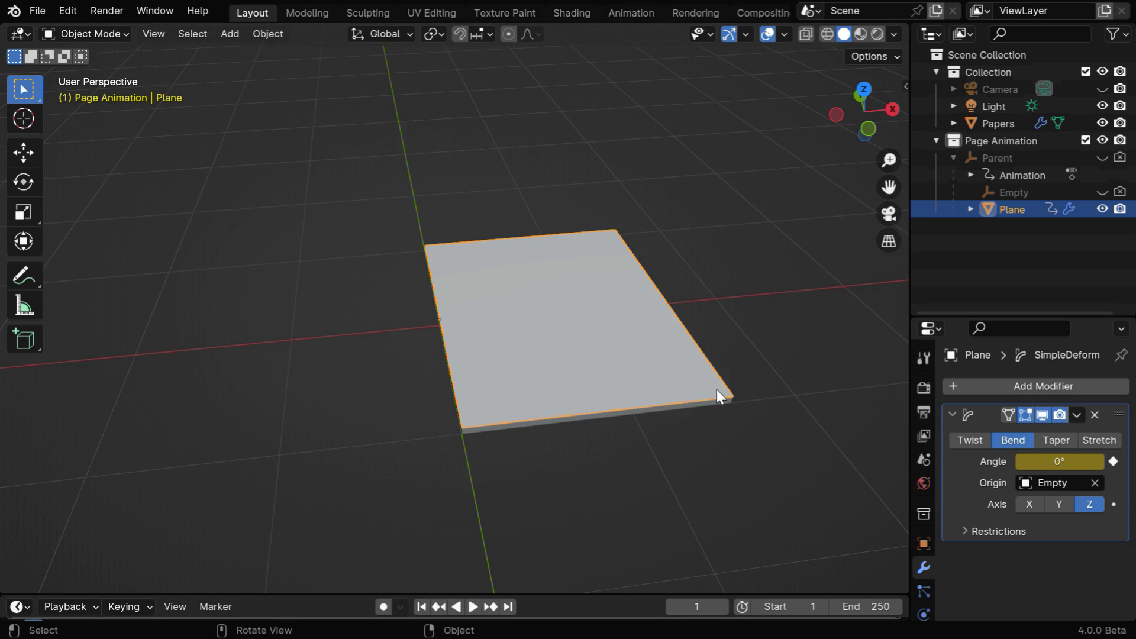
click(923, 544)
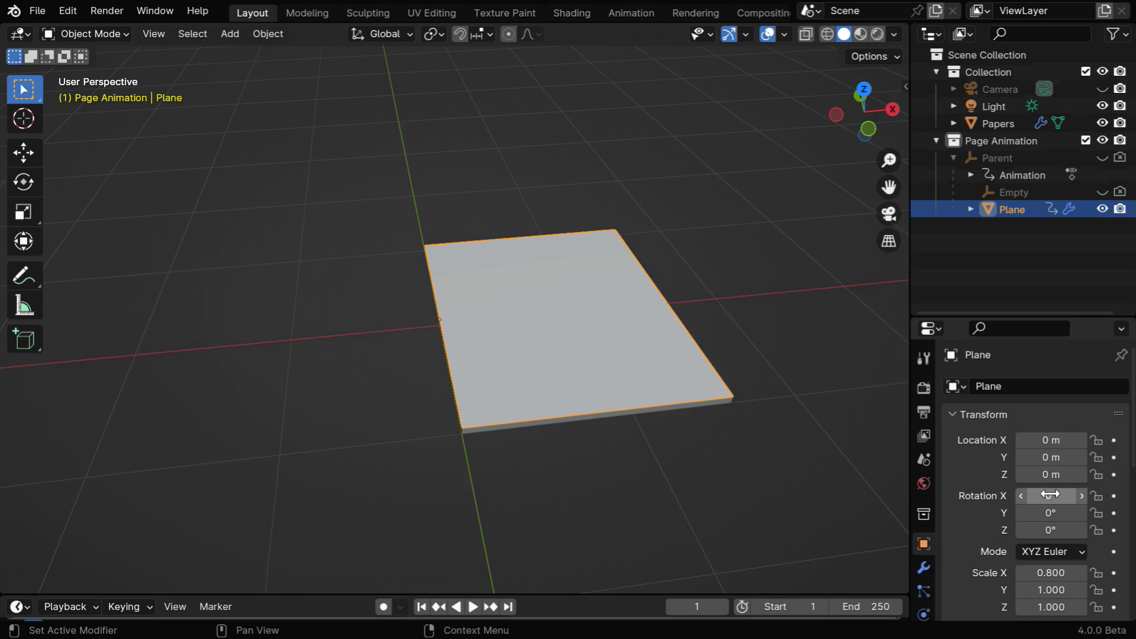
click(1051, 475)
text(.0001)
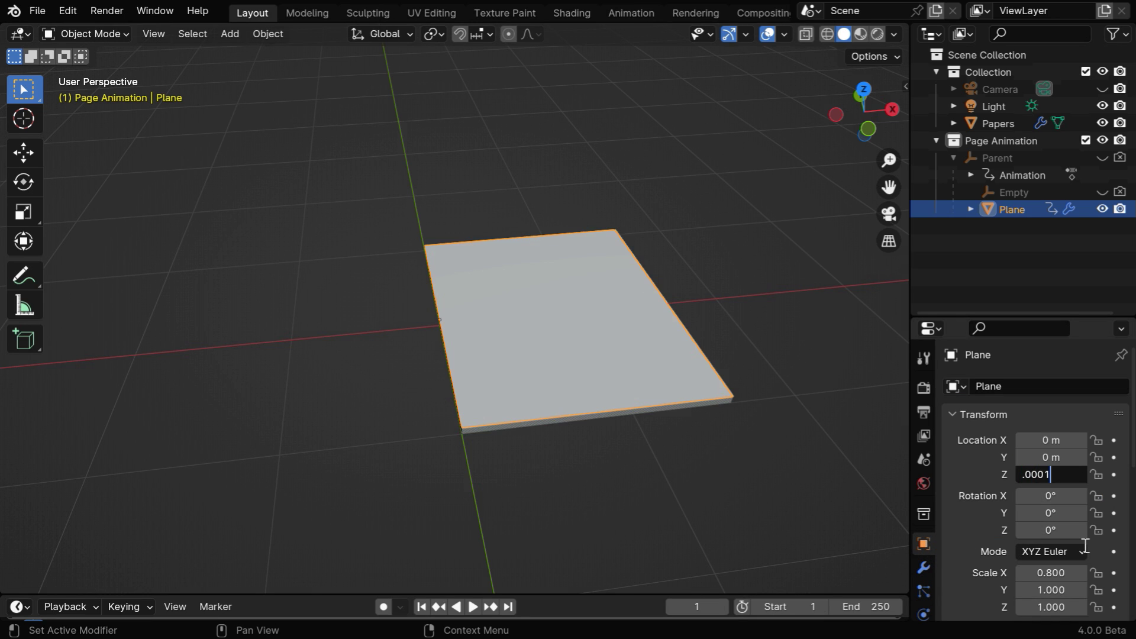
key(Return)
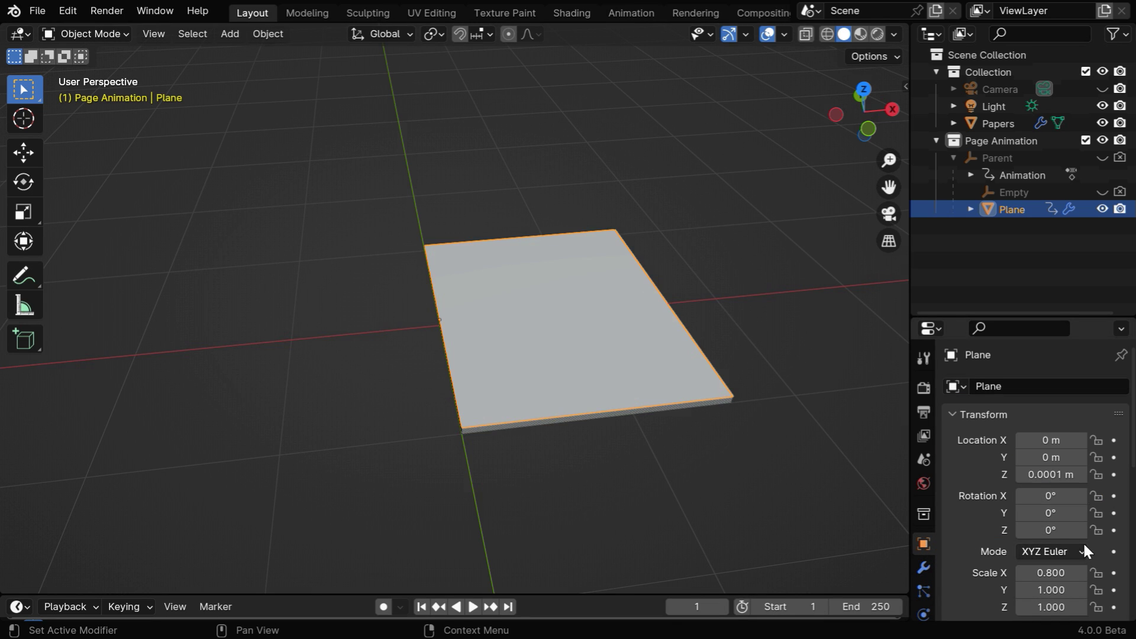
click(1014, 190)
click(1065, 476)
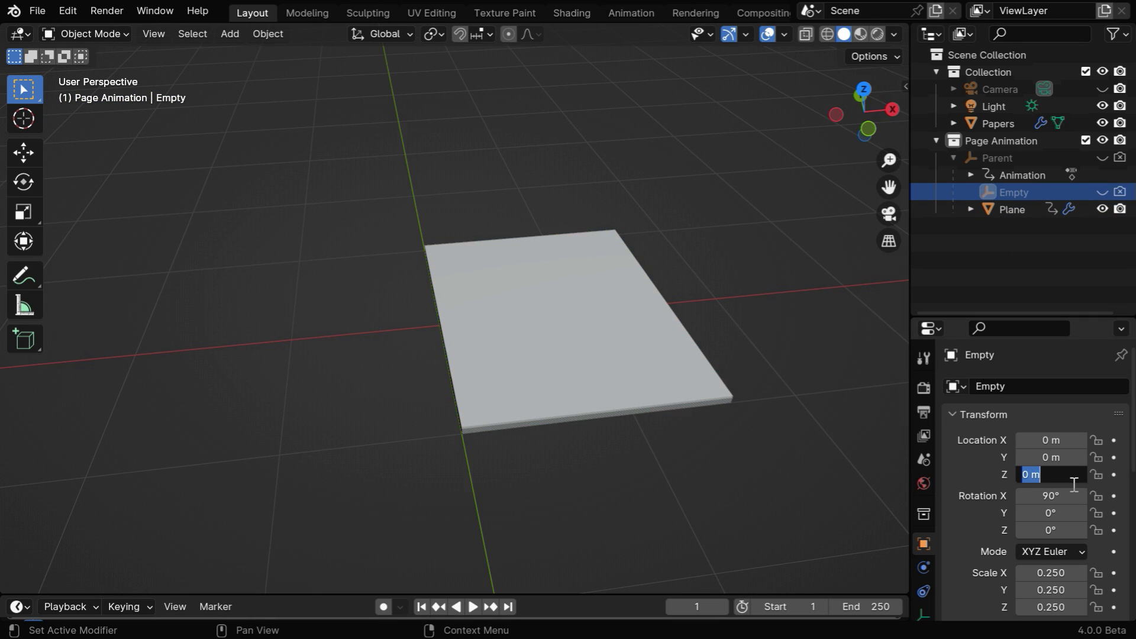
text(.0001)
key(Return)
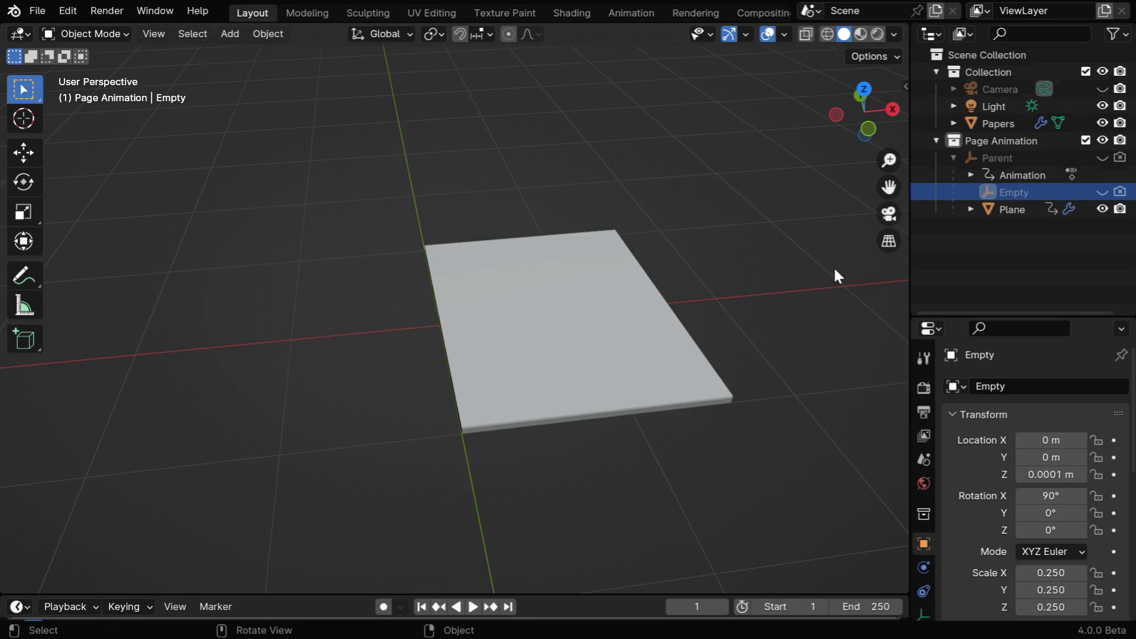
Copy the page rig in the Outliner and paste it as Parent.001.
click(1008, 210)
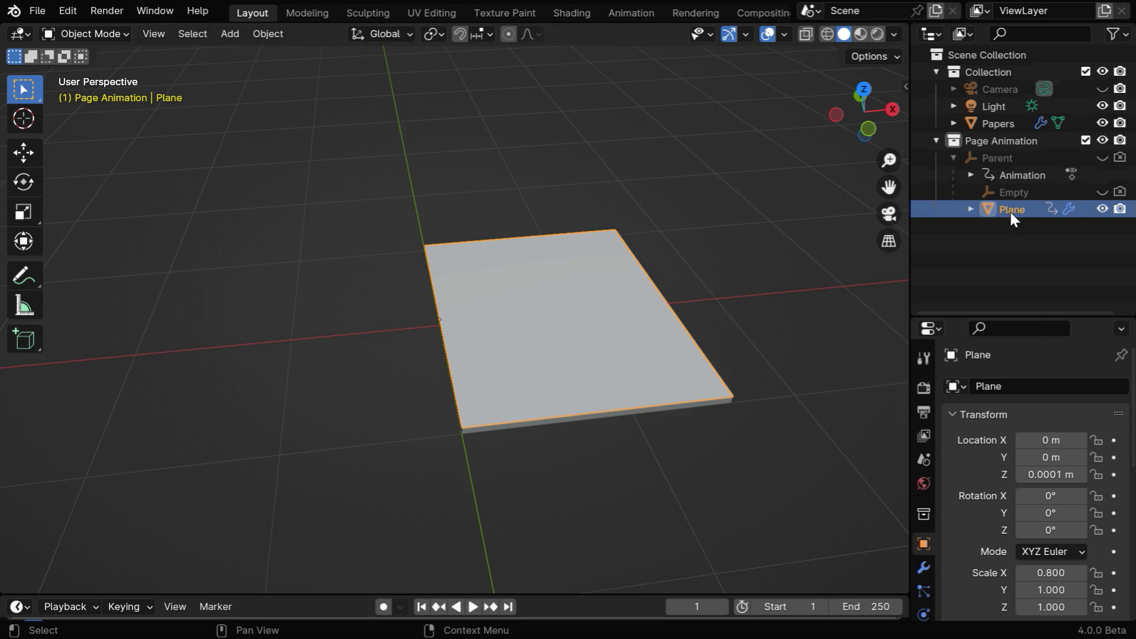
right_click(1010, 210)
click(972, 213)
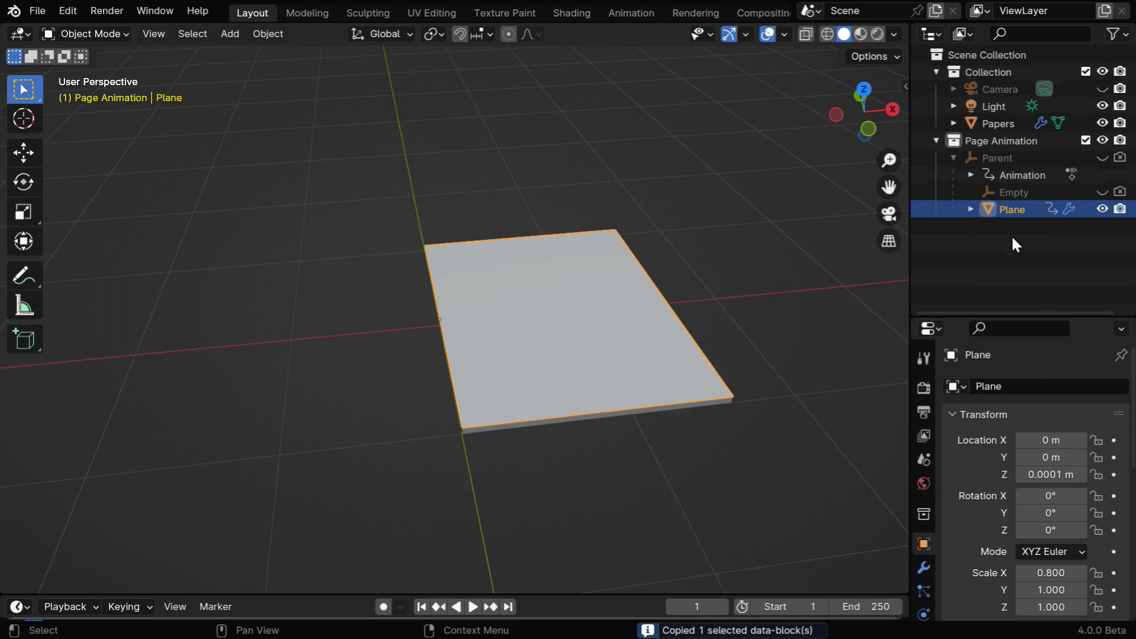
right_click(1015, 245)
click(956, 236)
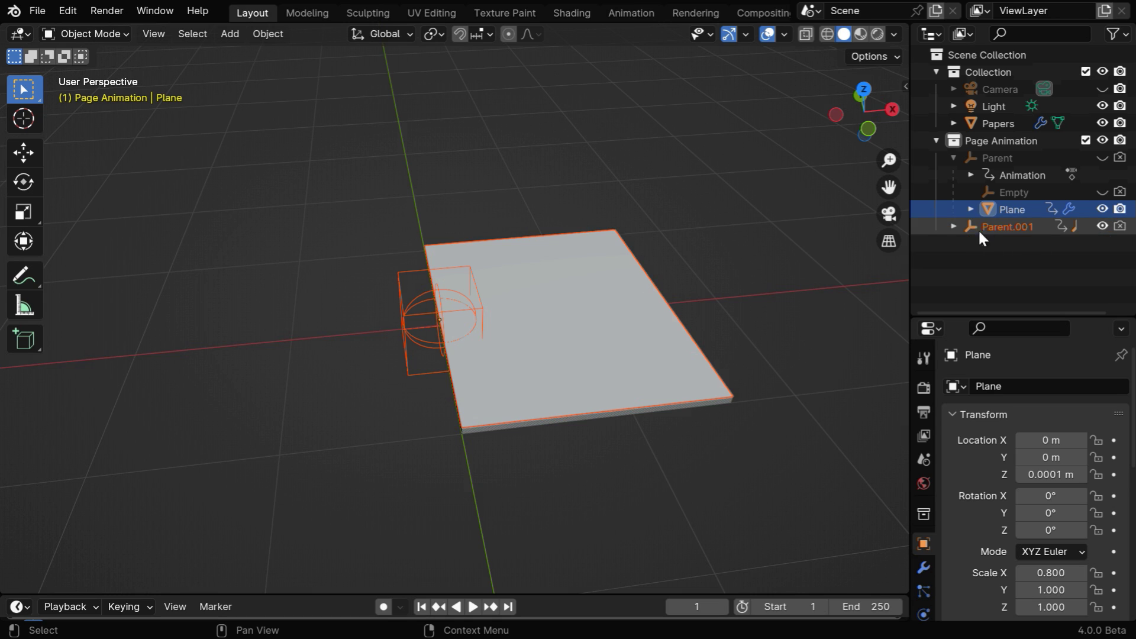
Expand Parent.001 and check its Plane.001 and Empty.001 children, ending on Plane.001.
click(953, 226)
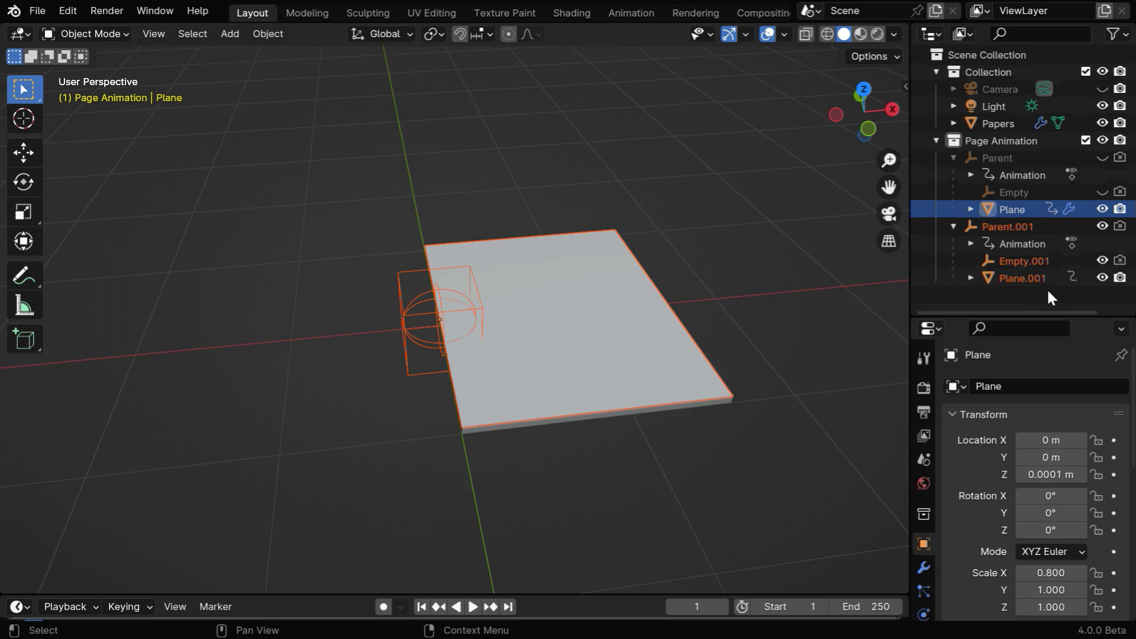
click(1018, 282)
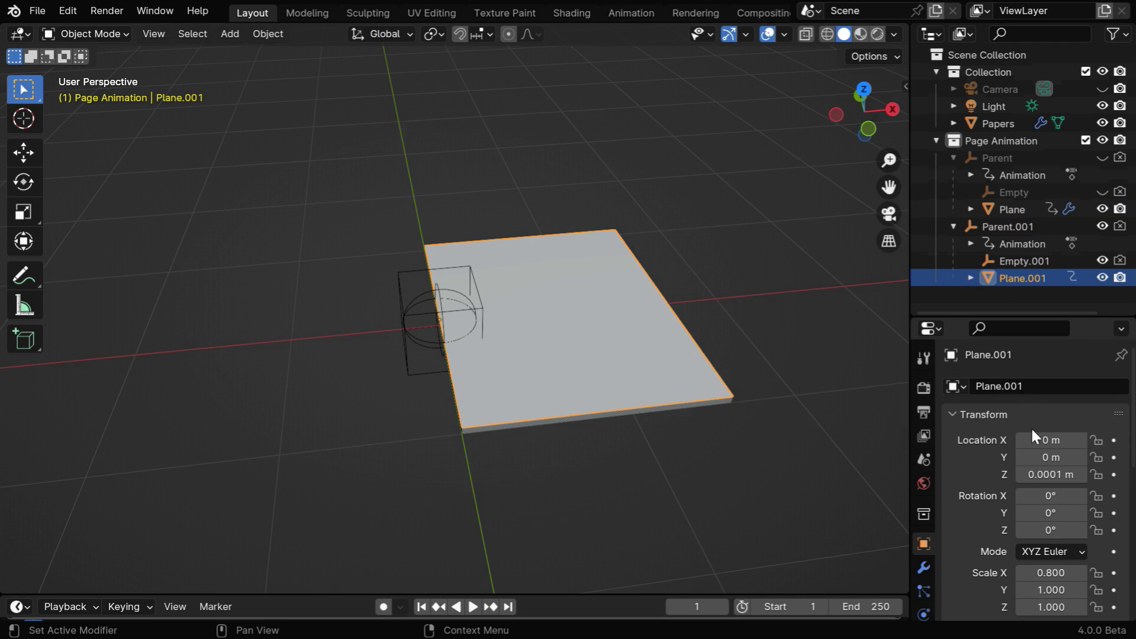
click(1017, 264)
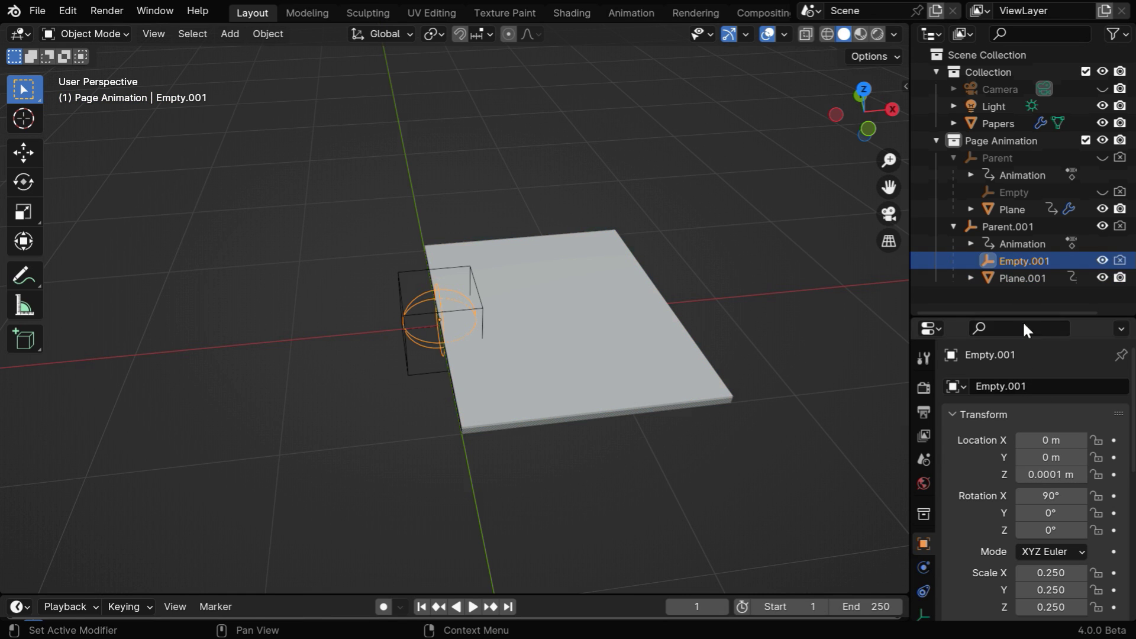
click(1017, 278)
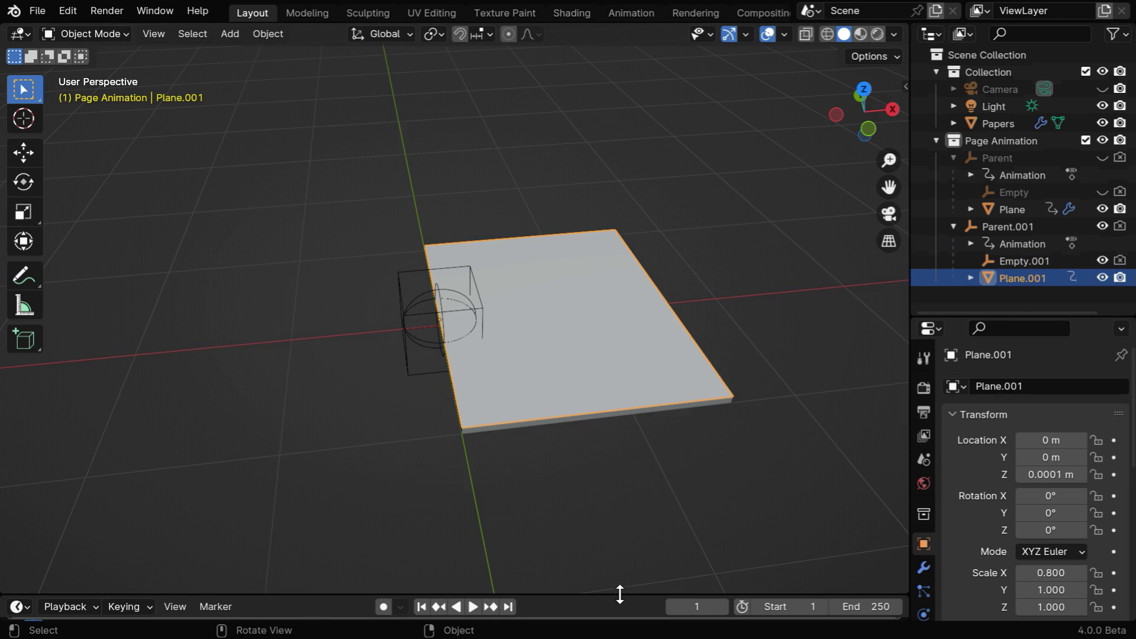
Shift Plane.001's bend keyframes 100 frames later in the enlarged timeline.
drag(619, 593, 605, 499)
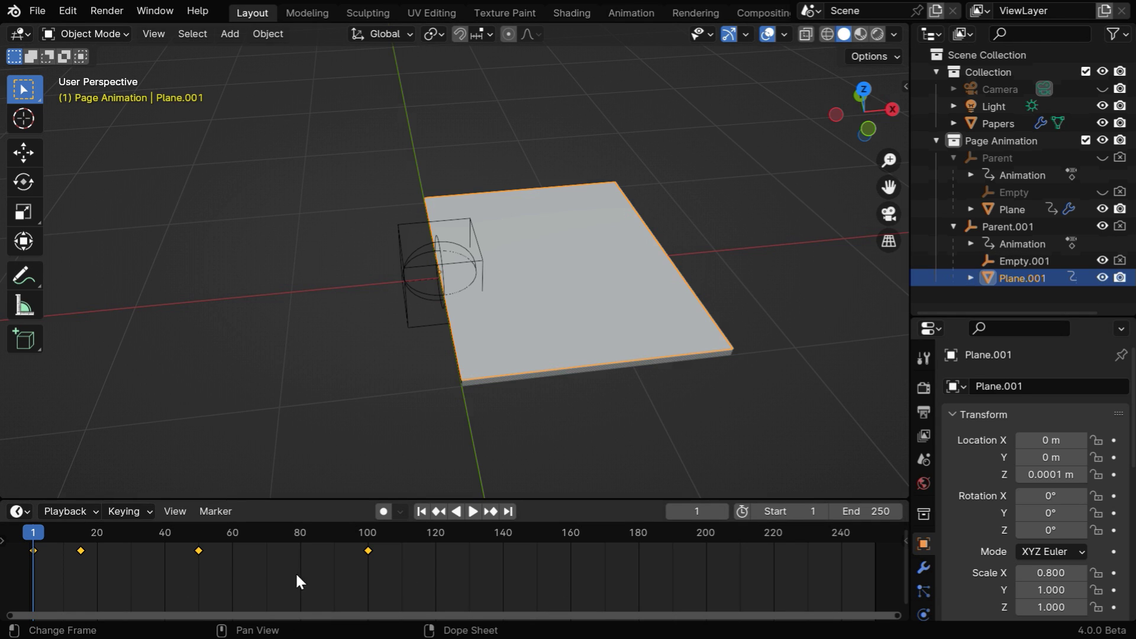
text(g)
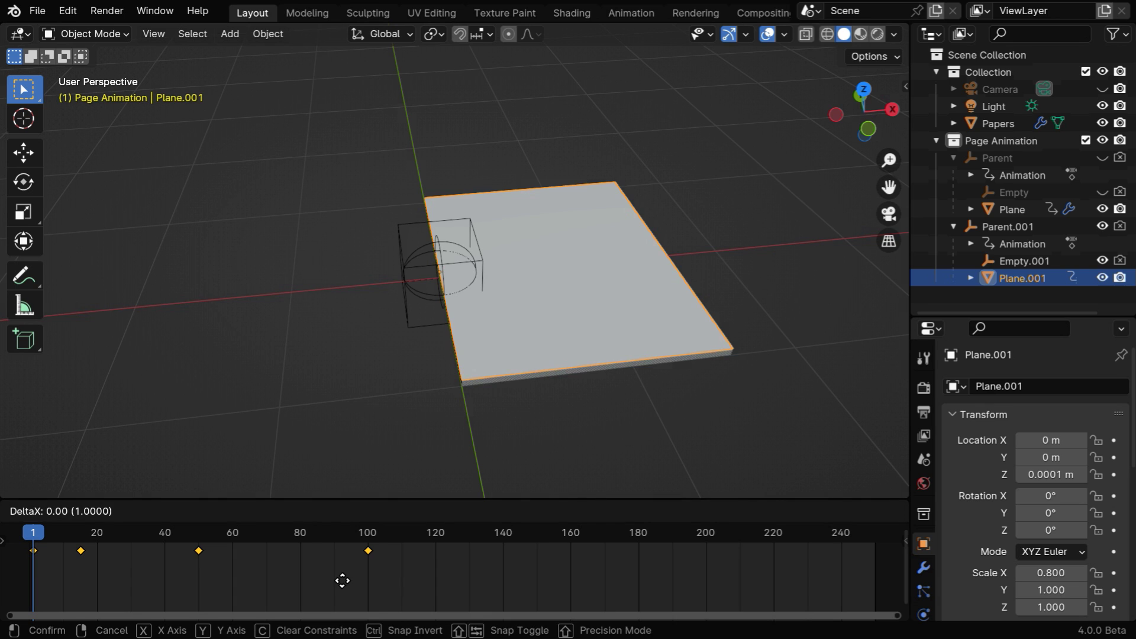
text(100)
key(Return)
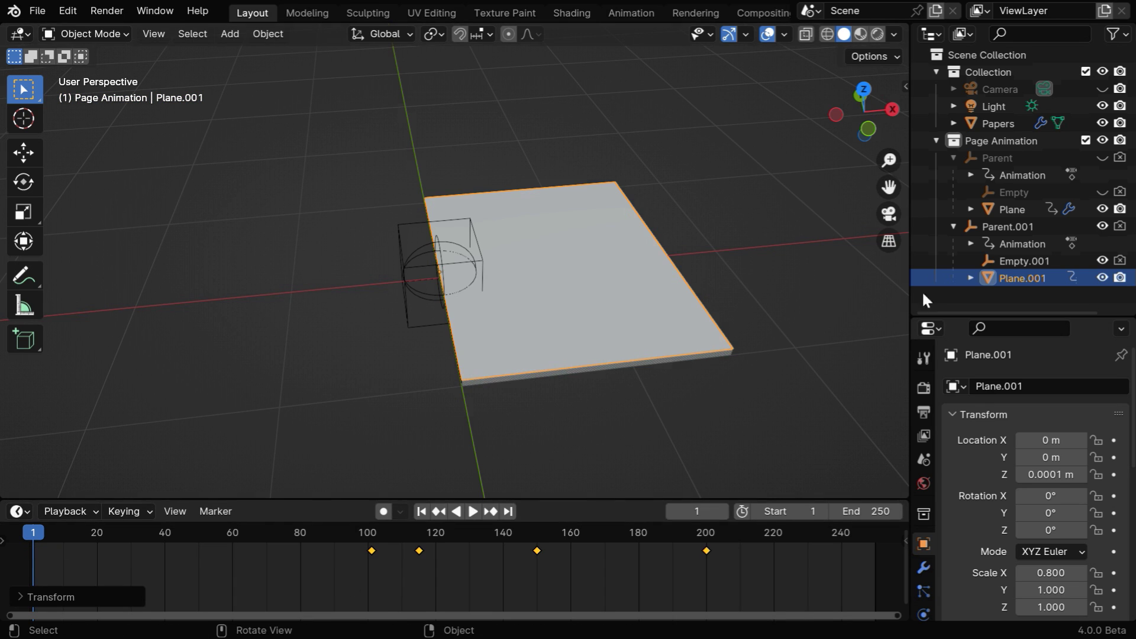
Shift Parent.001's rotation keys 100 frames later, then hide Parent.001 and Empty.001.
click(995, 232)
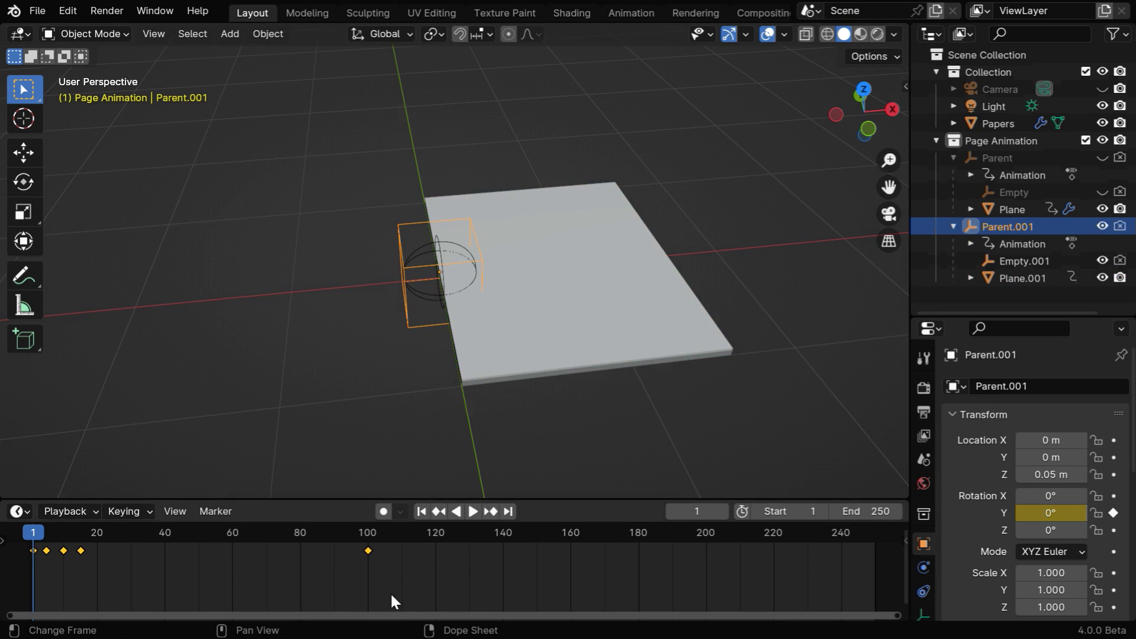
text(g100)
key(Return)
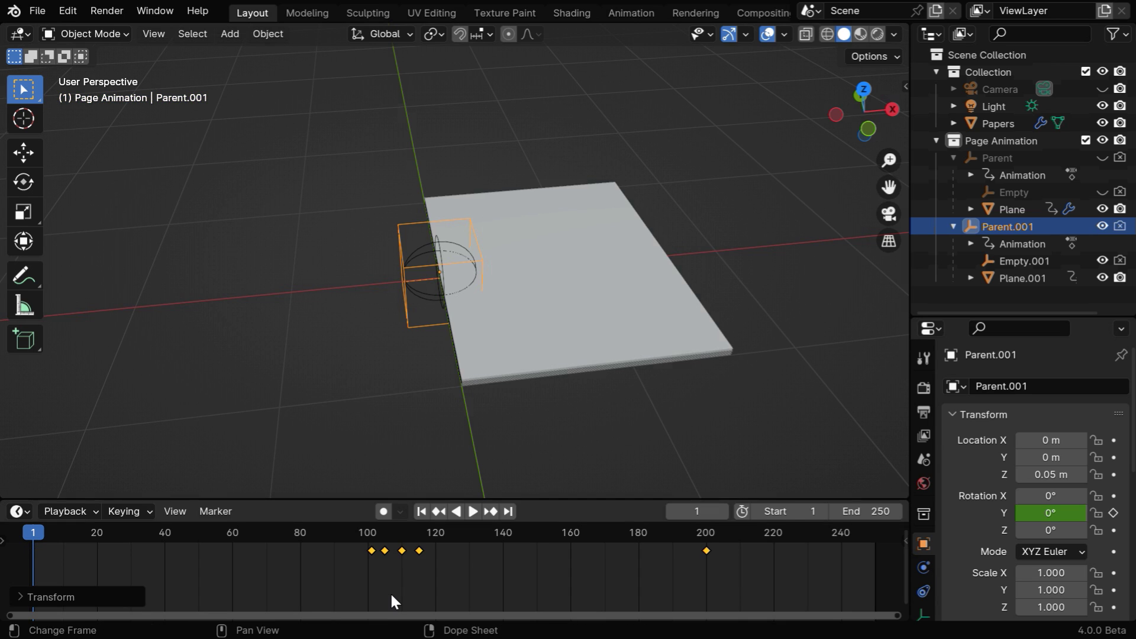
click(1101, 227)
click(1102, 261)
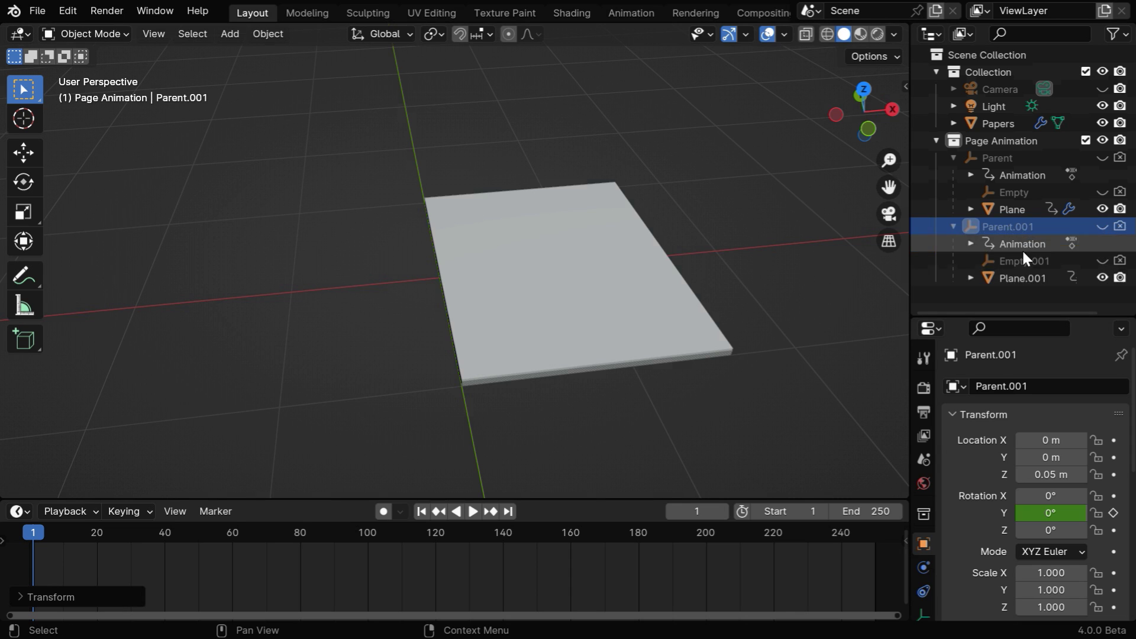
Set the first page's Plane and Empty Location Z to 0.0002 m, then shrink the timeline.
click(1010, 211)
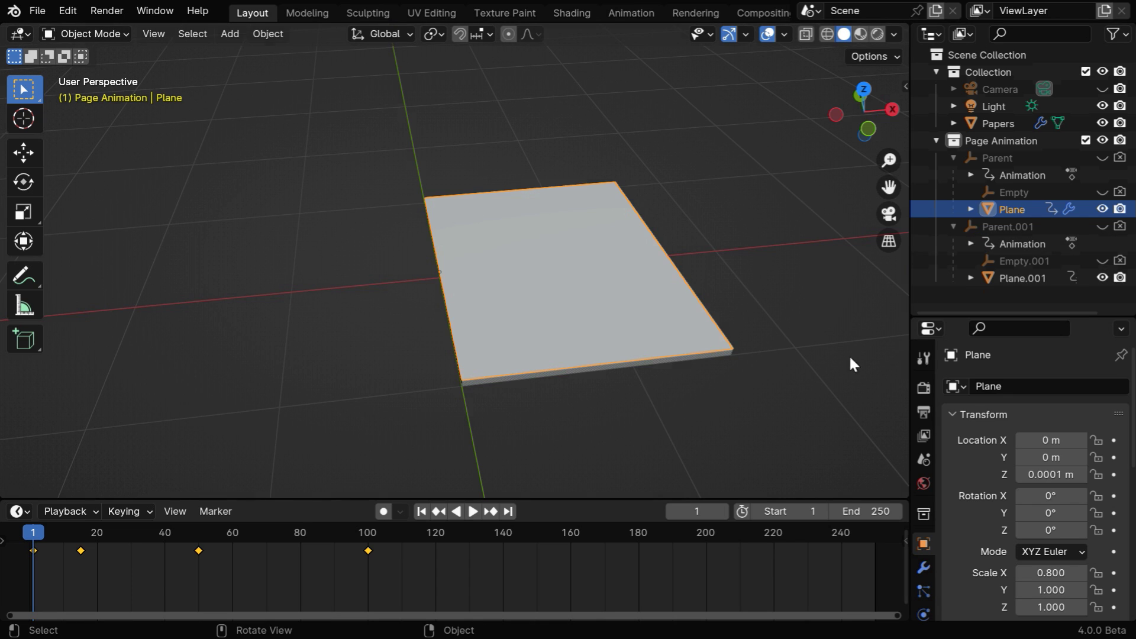
click(1052, 477)
text(.)
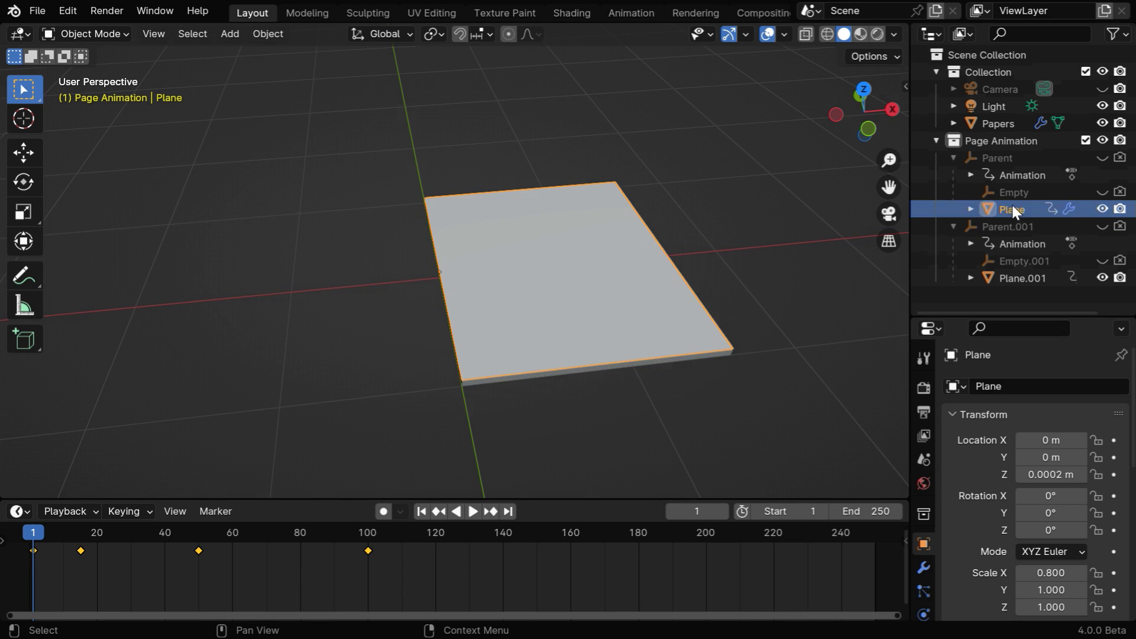
click(1017, 190)
click(1062, 475)
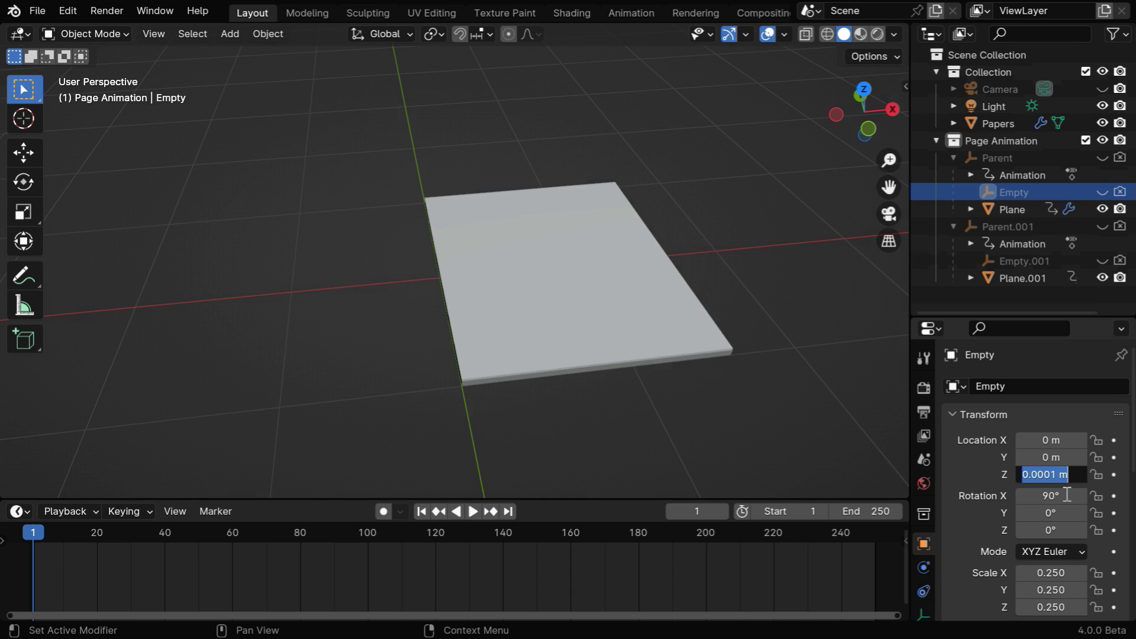
text(.0002)
key(Return)
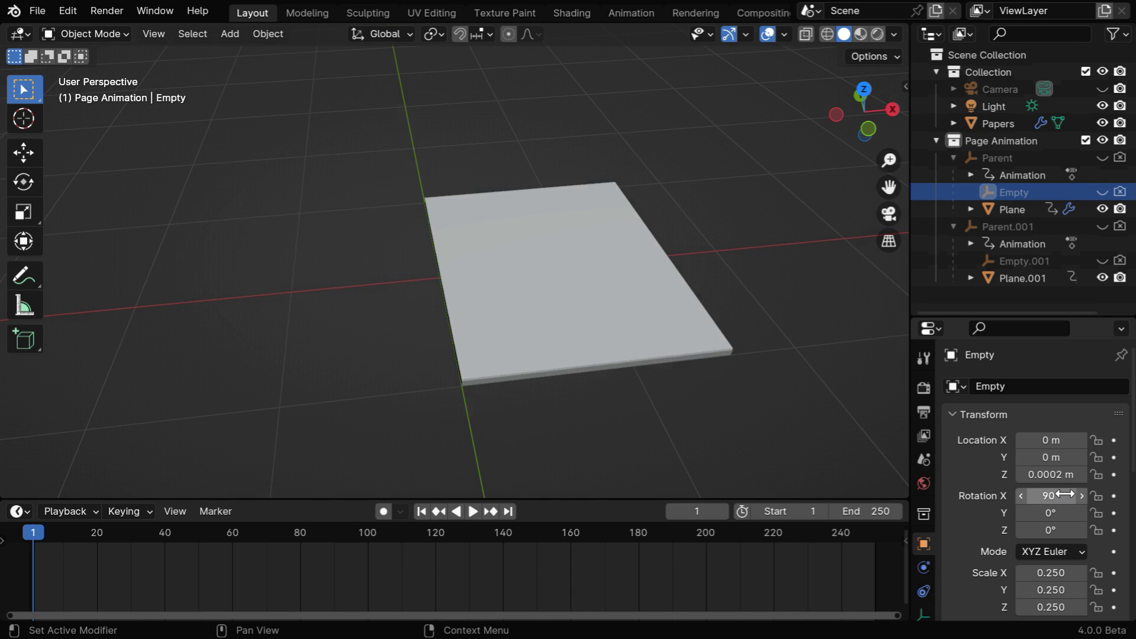
drag(619, 500, 532, 599)
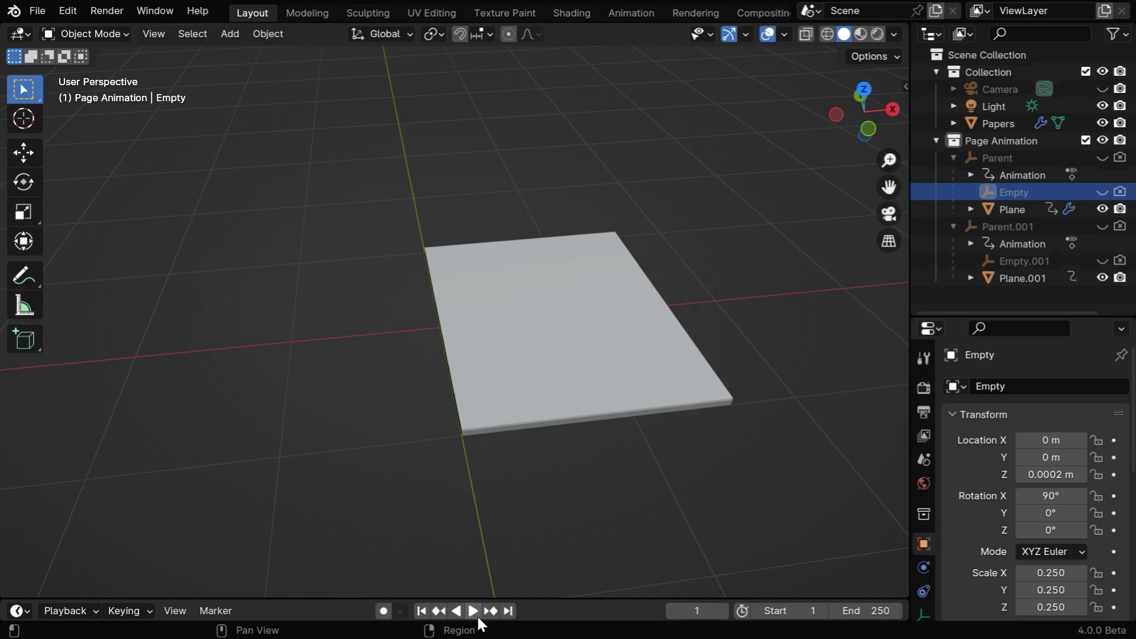
Play the page-turn animation while orbiting around the pages, then pause it at frame 122.
click(473, 612)
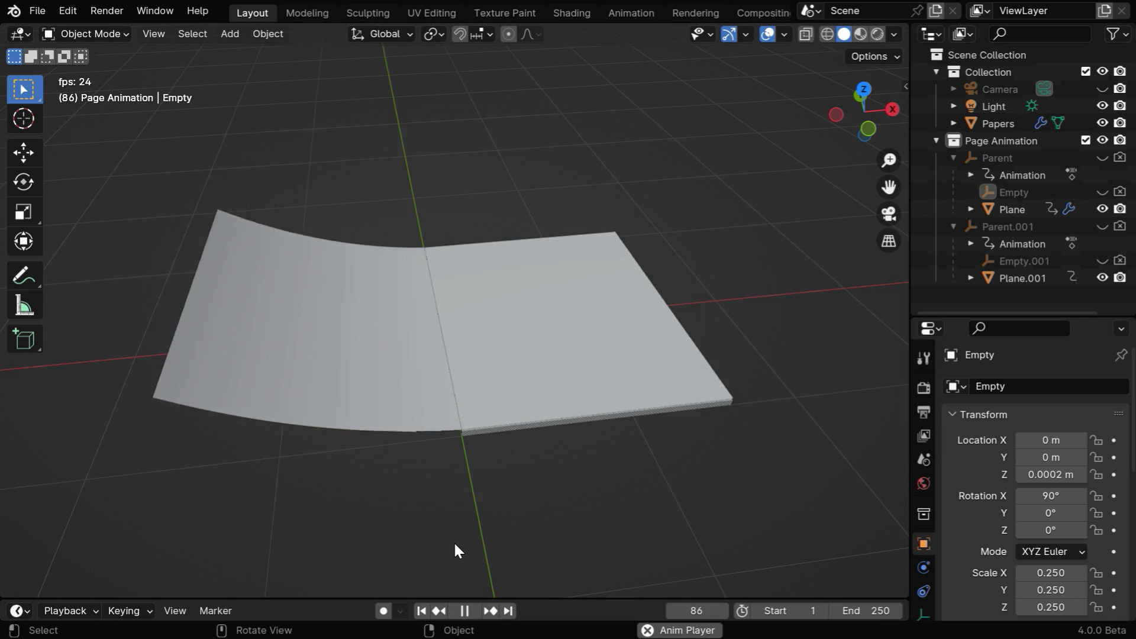
middle_drag(455, 543, 505, 527)
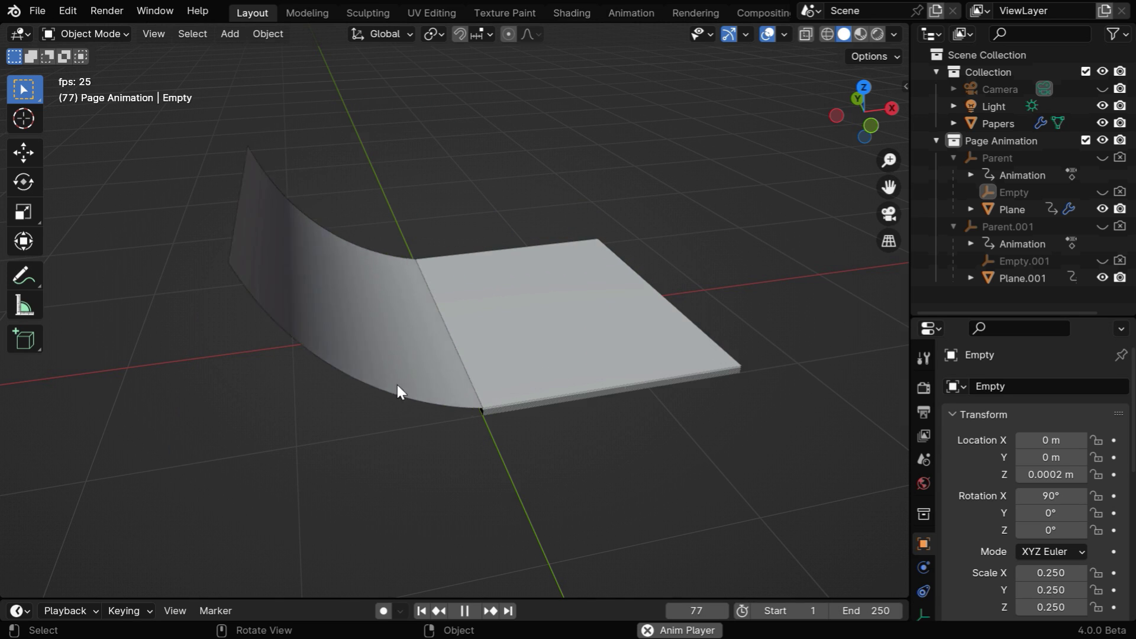
click(464, 610)
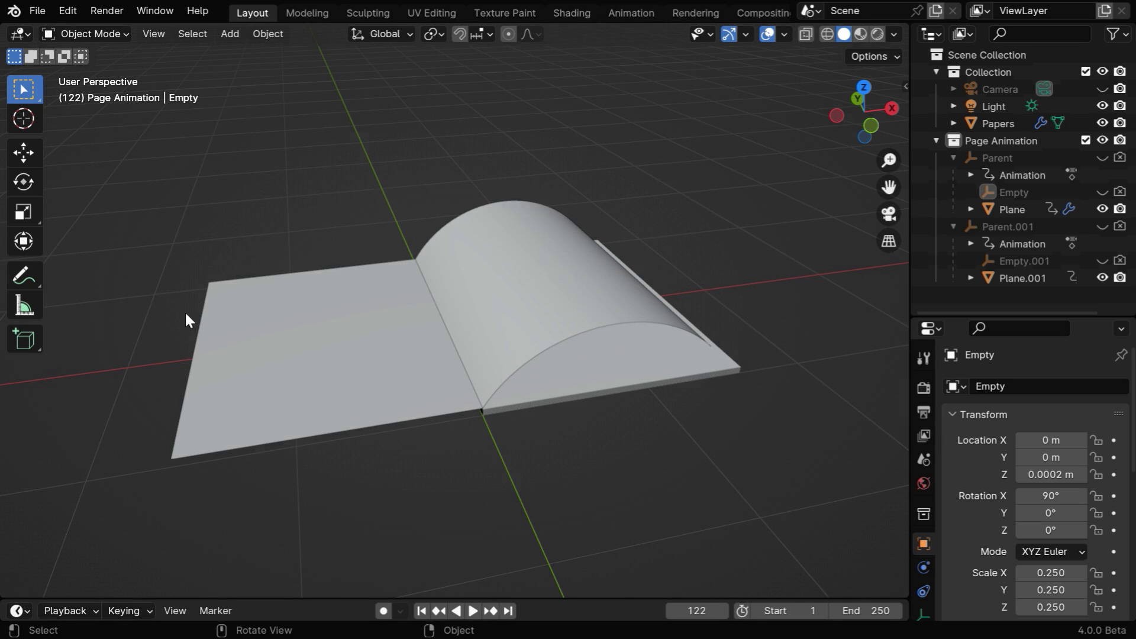
Keyframe the first page's Parent at -182° Y rotation on frame 100, then replay the flip.
click(329, 394)
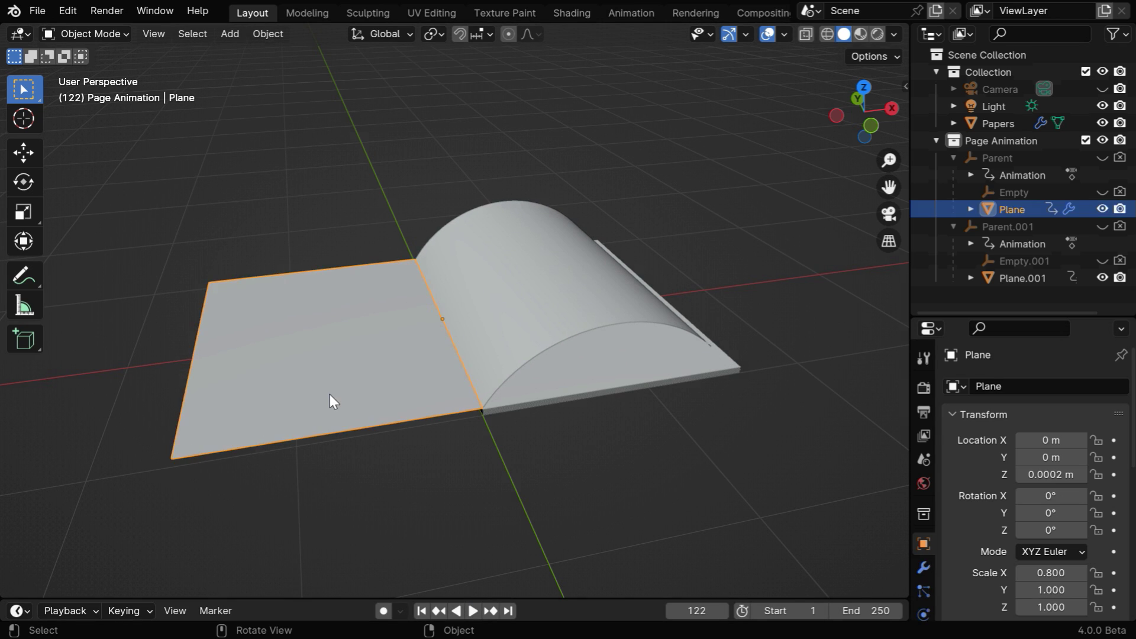
click(994, 157)
click(436, 612)
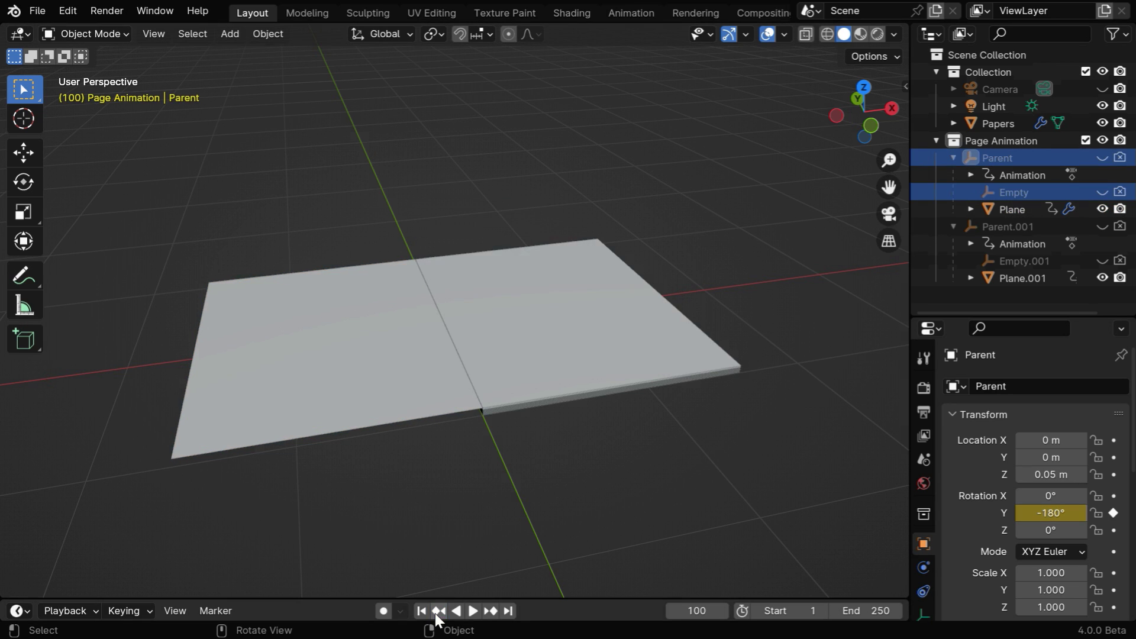
click(1064, 516)
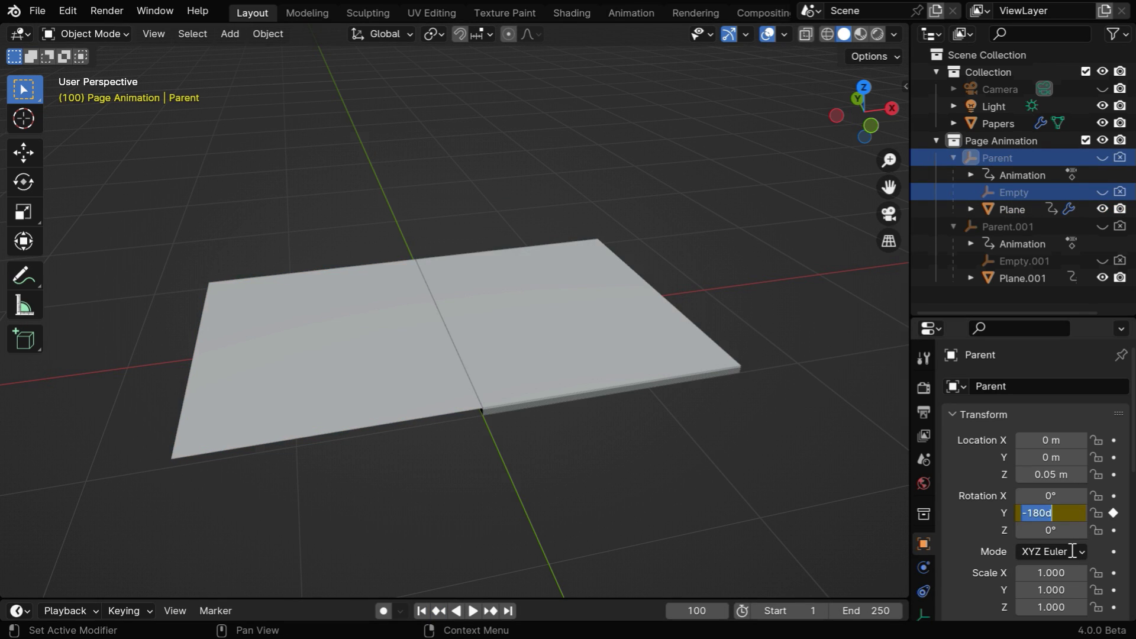
text(-182)
key(Return)
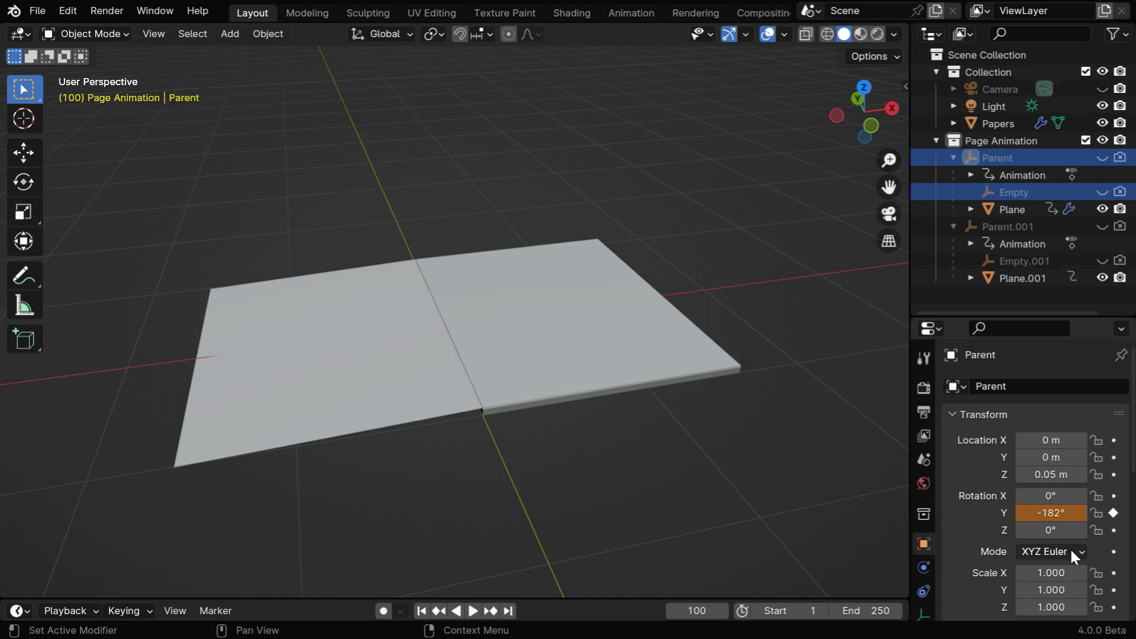
mouse_move(231, 463)
middle_down()
mouse_move(261, 469)
mouse_move(248, 438)
mouse_move(239, 467)
middle_up()
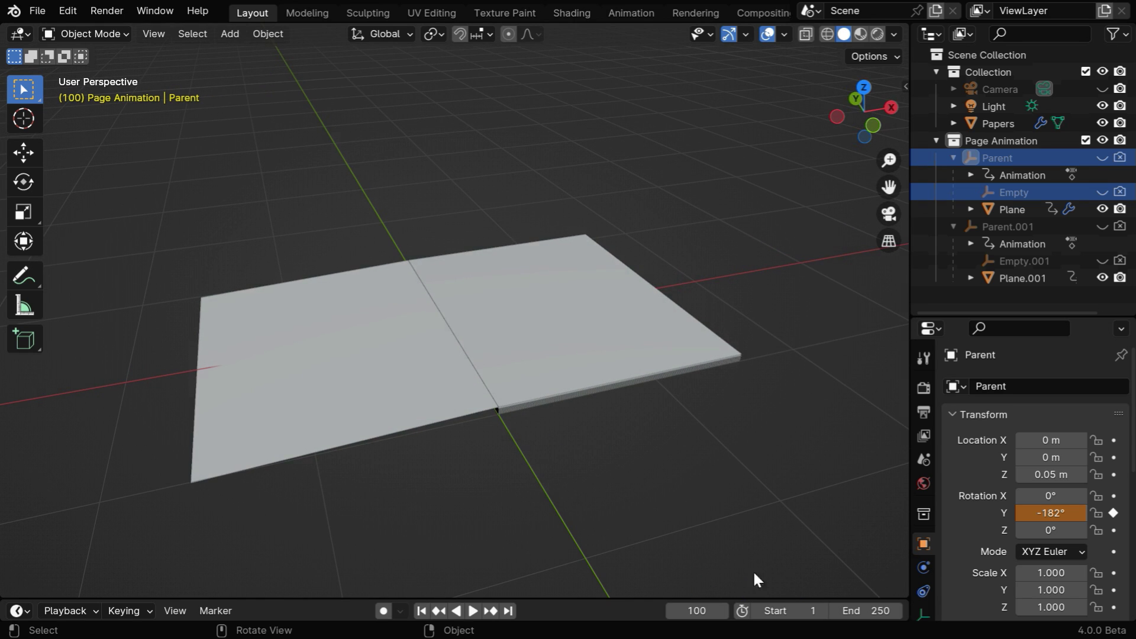
click(1114, 513)
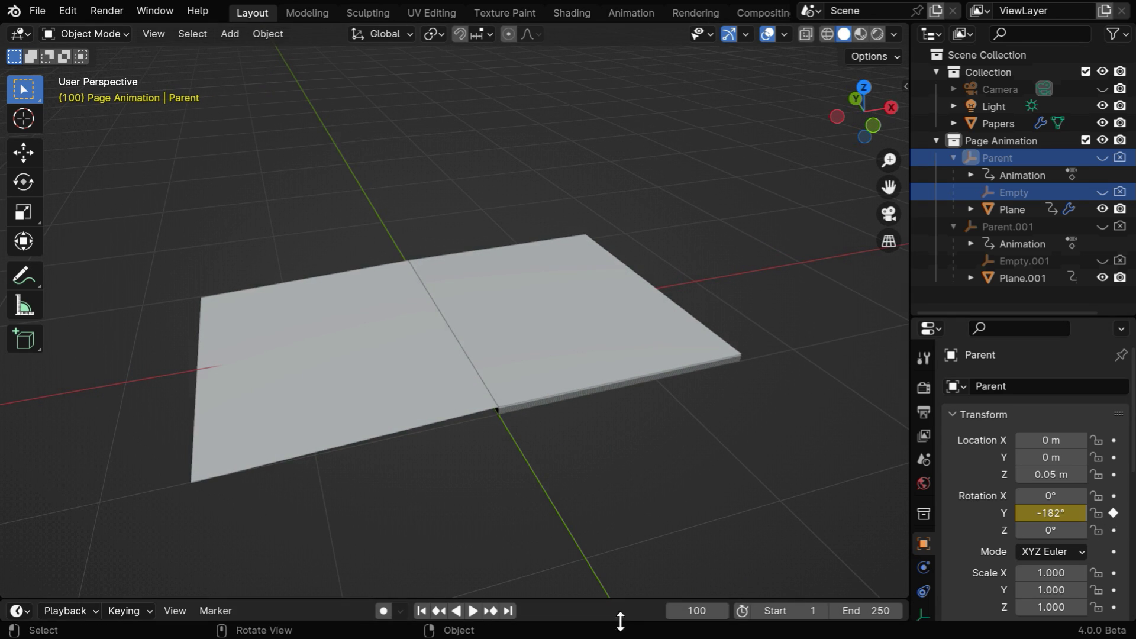
click(473, 611)
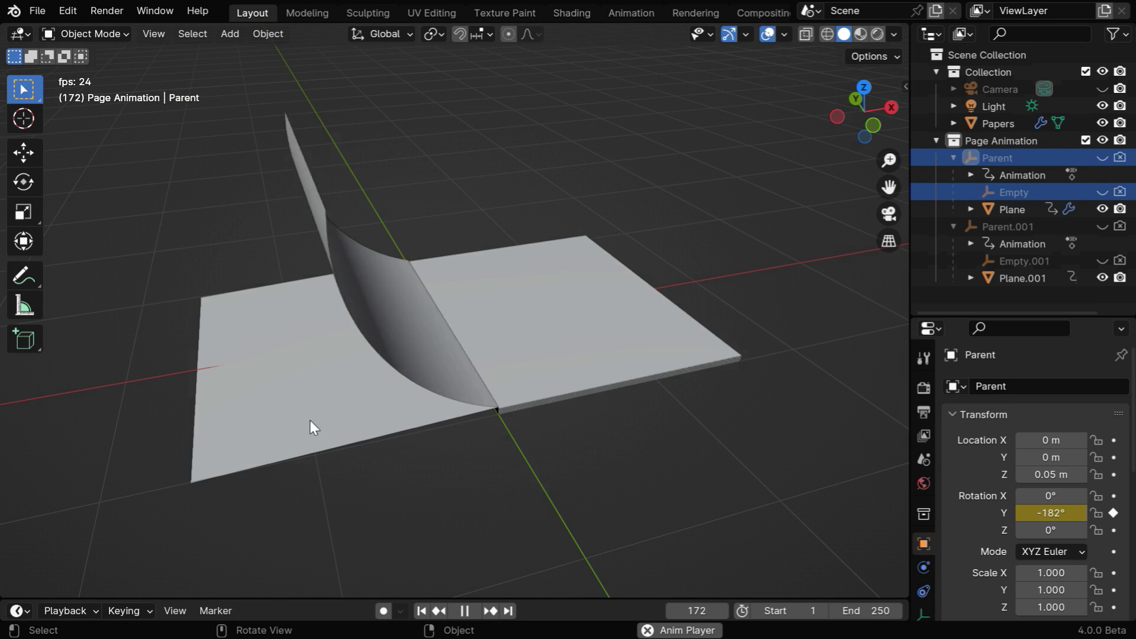
Keyframe a 20° SimpleDeform bend angle on Plane.001 at frame 200.
click(465, 610)
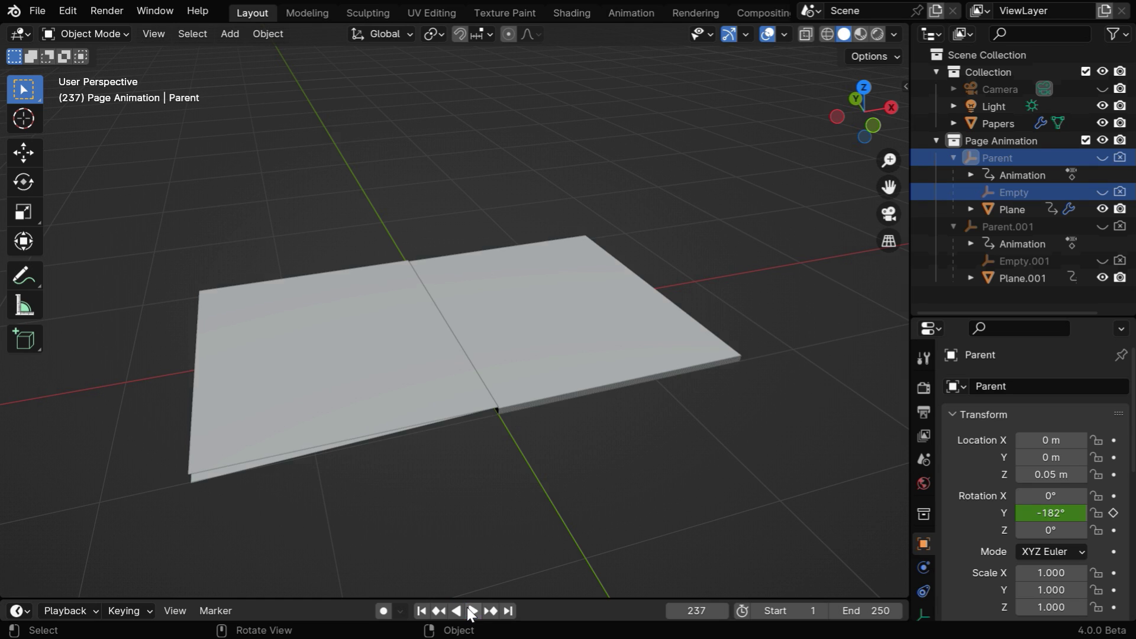
click(403, 384)
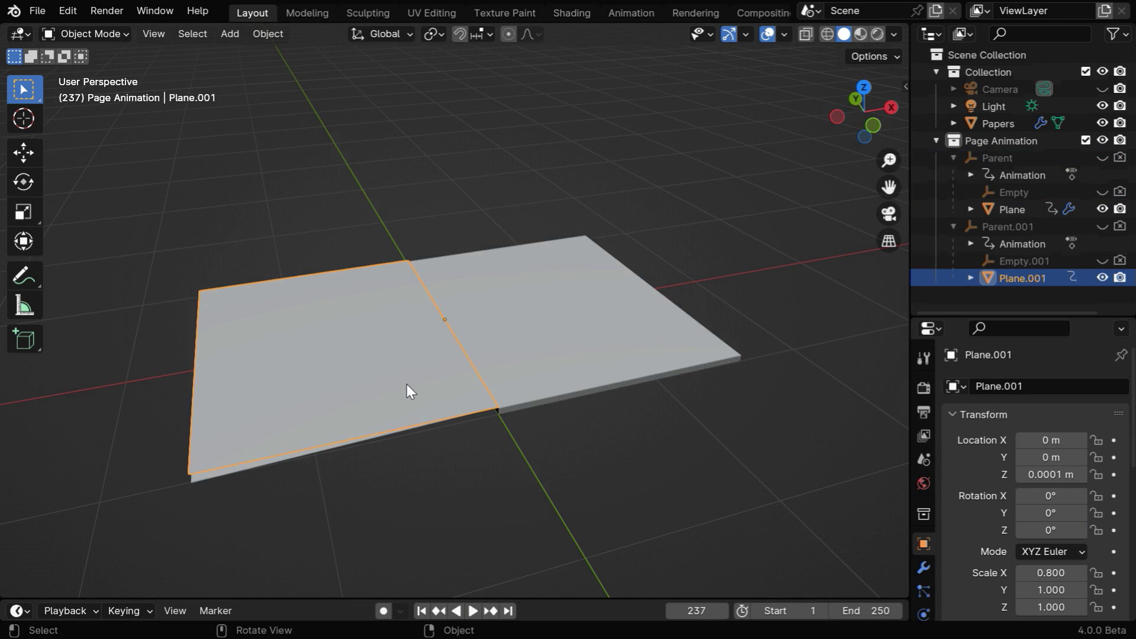
click(438, 611)
click(923, 568)
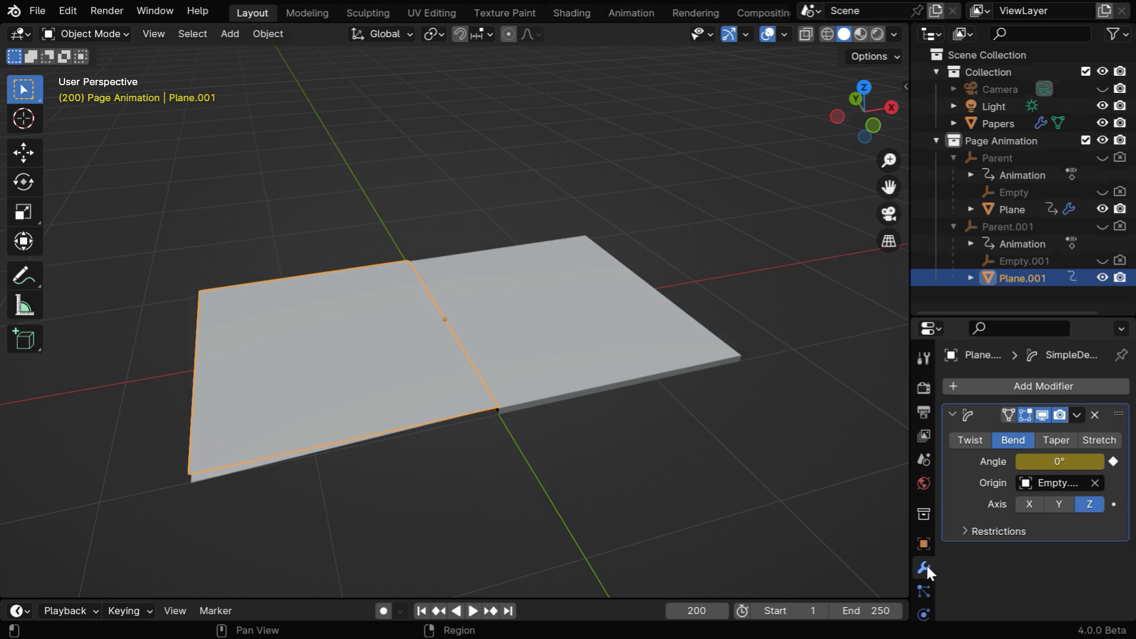
click(1062, 462)
text(2)
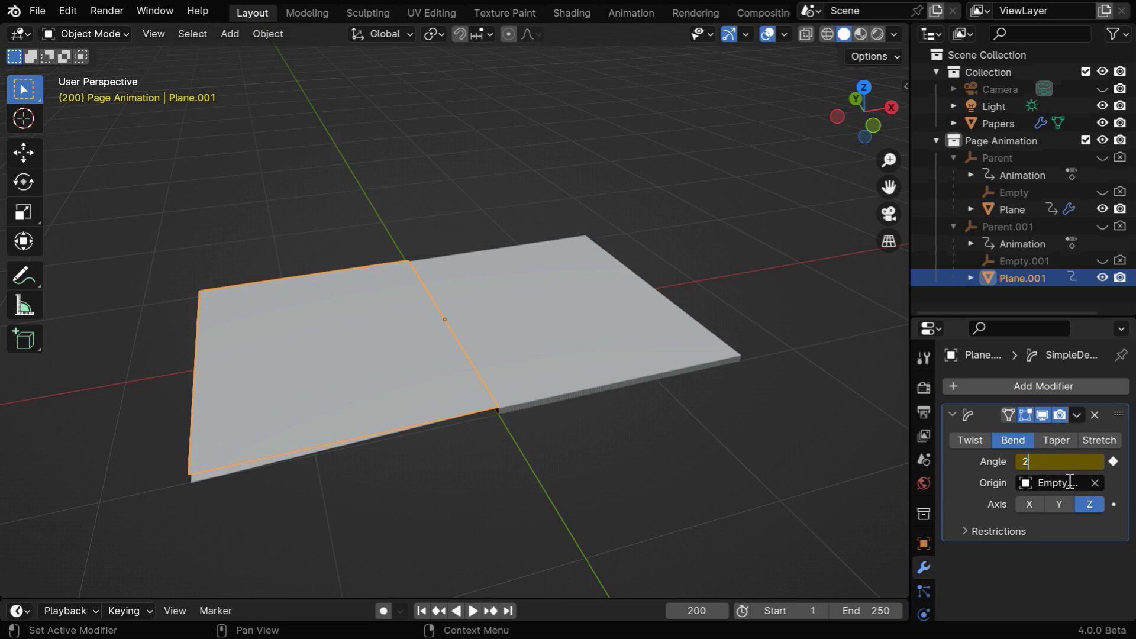
text(0)
key(Return)
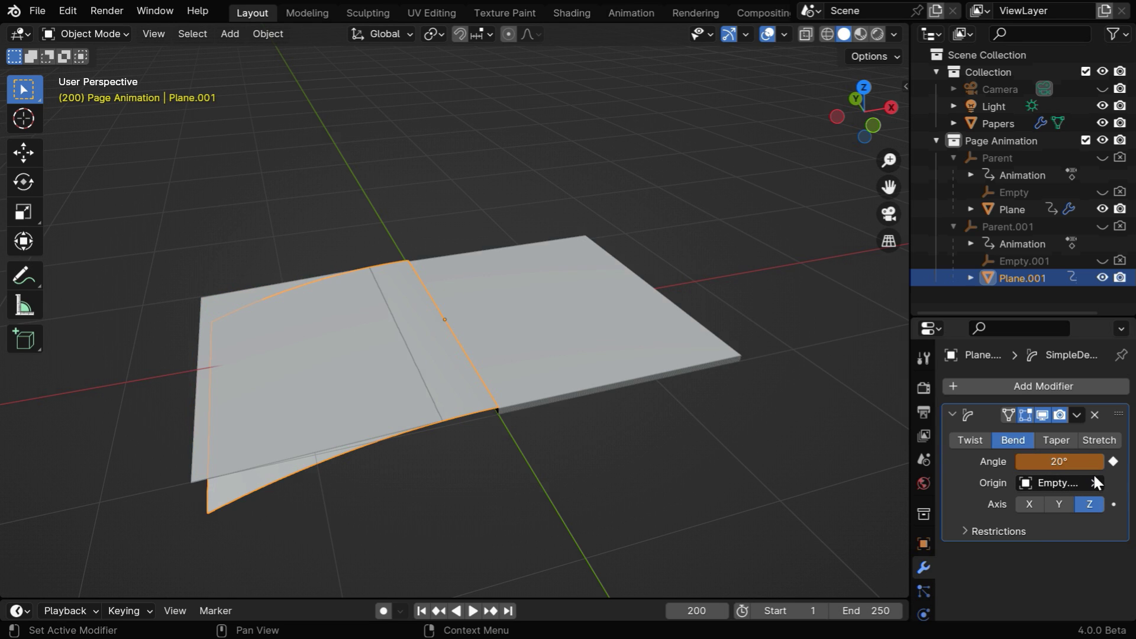
click(1111, 463)
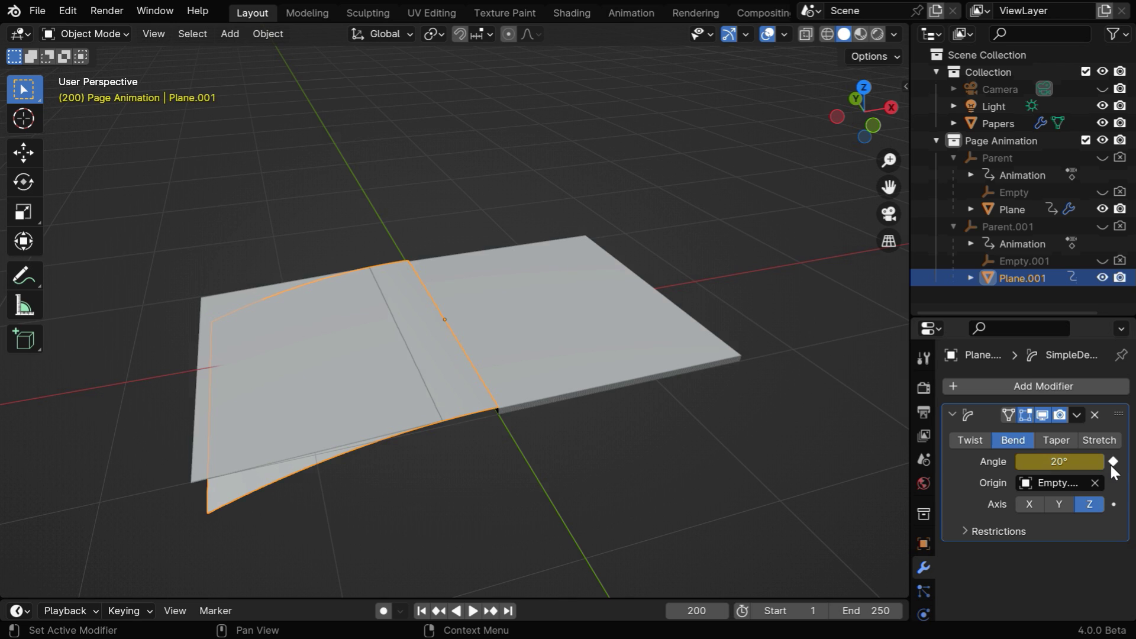
Keyframe Parent.001's Y rotation at -172° on frame 200, then rewind to the first frame.
click(1043, 229)
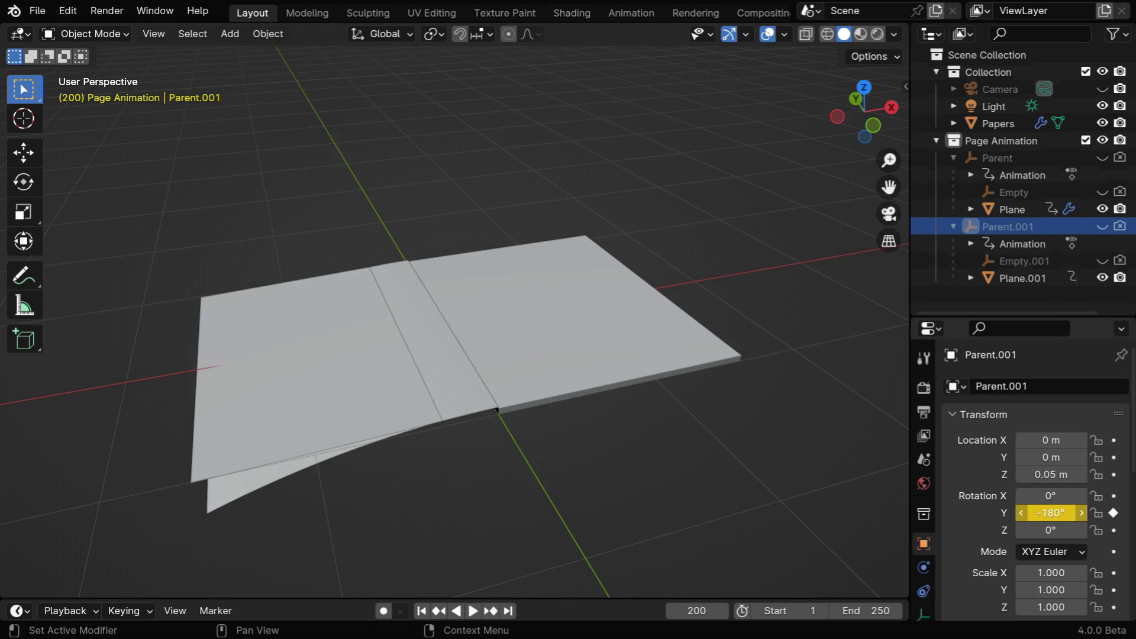
drag(1051, 512, 1059, 513)
click(1058, 513)
text(-)
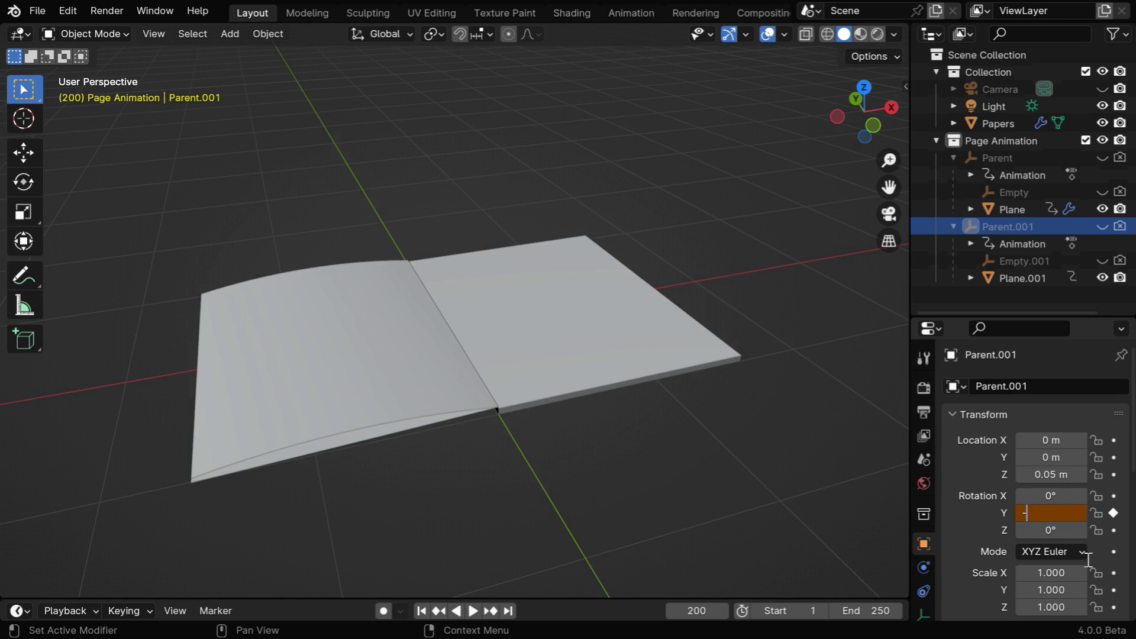
text(172)
key(Return)
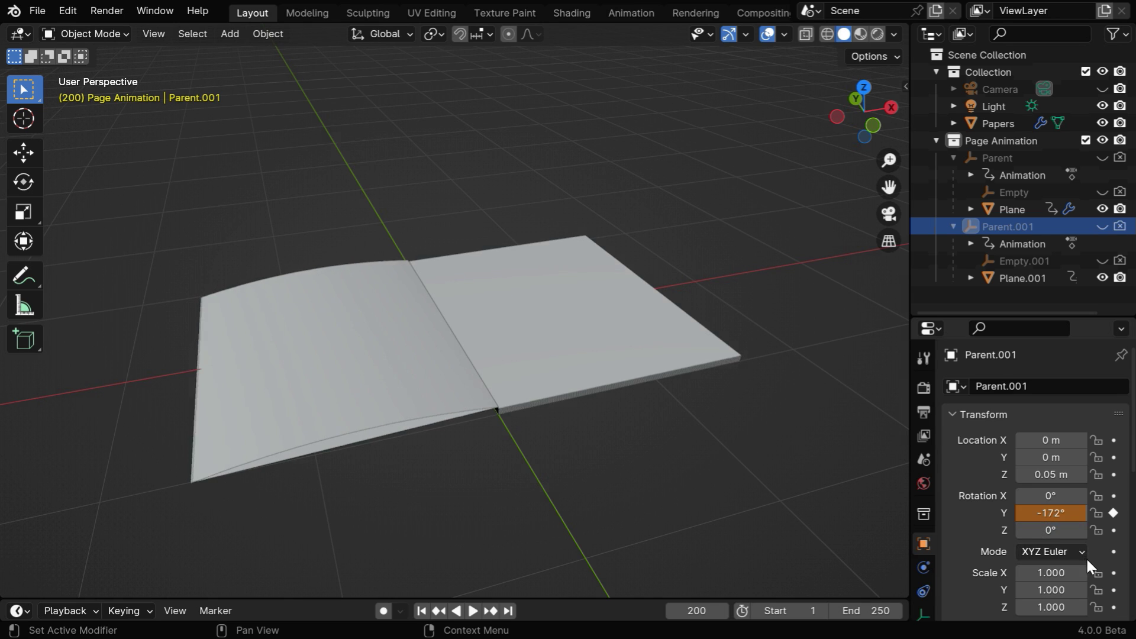
click(1114, 513)
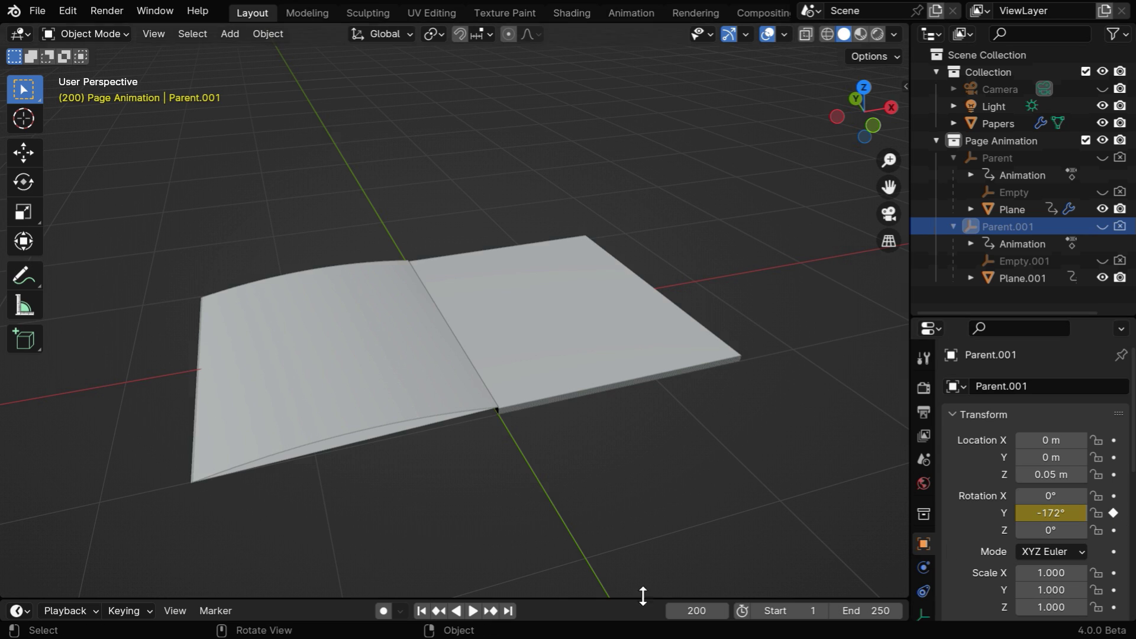
click(421, 610)
Play the two-page flip animation from the first frame to review both pages turning.
click(473, 611)
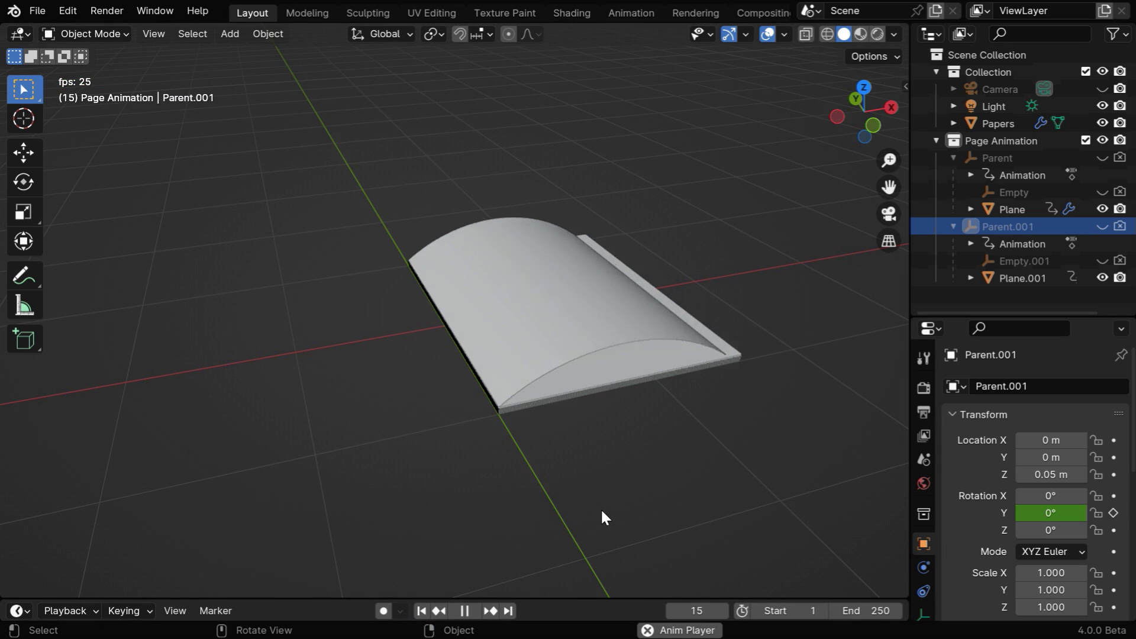